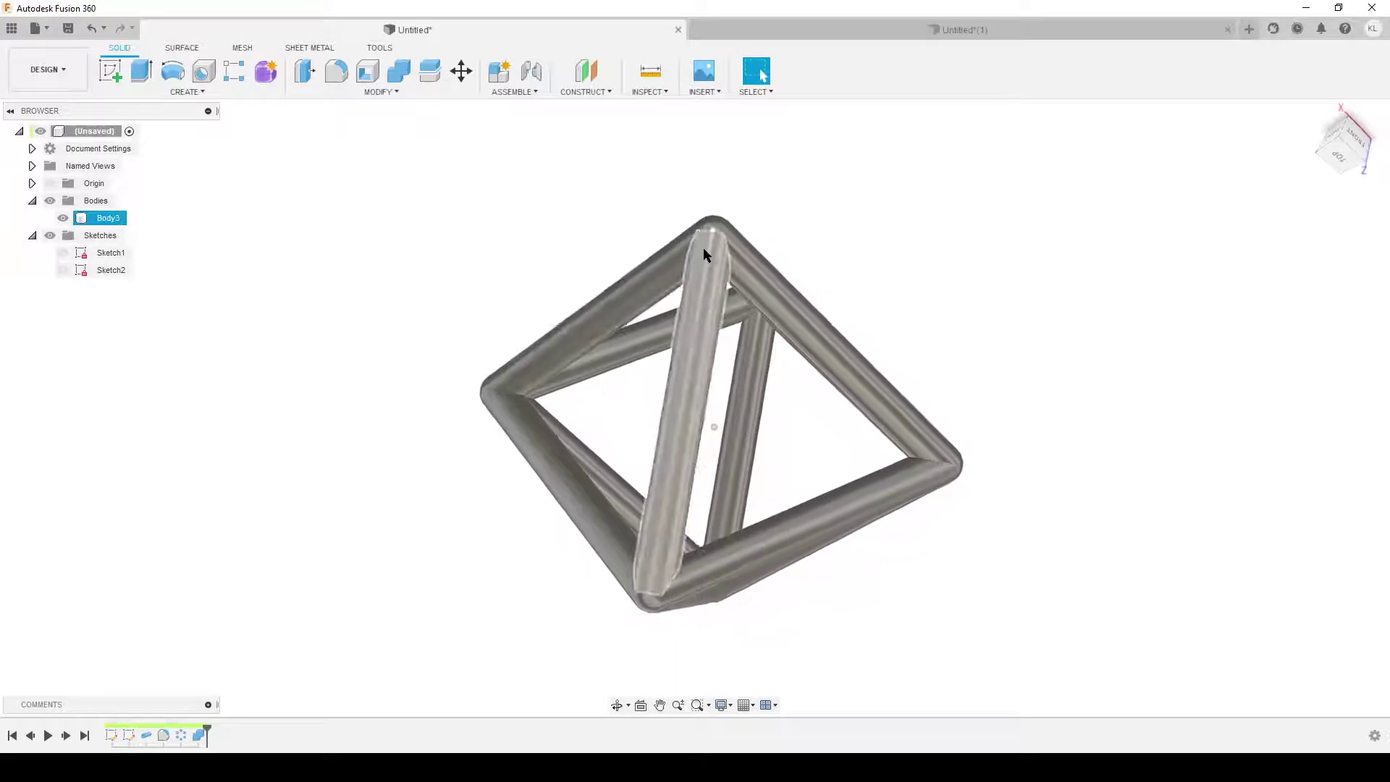
{"action": "middle_click_drag", "start_coordinate": [703, 247], "coordinate": [733, 215], "text": "shift"}
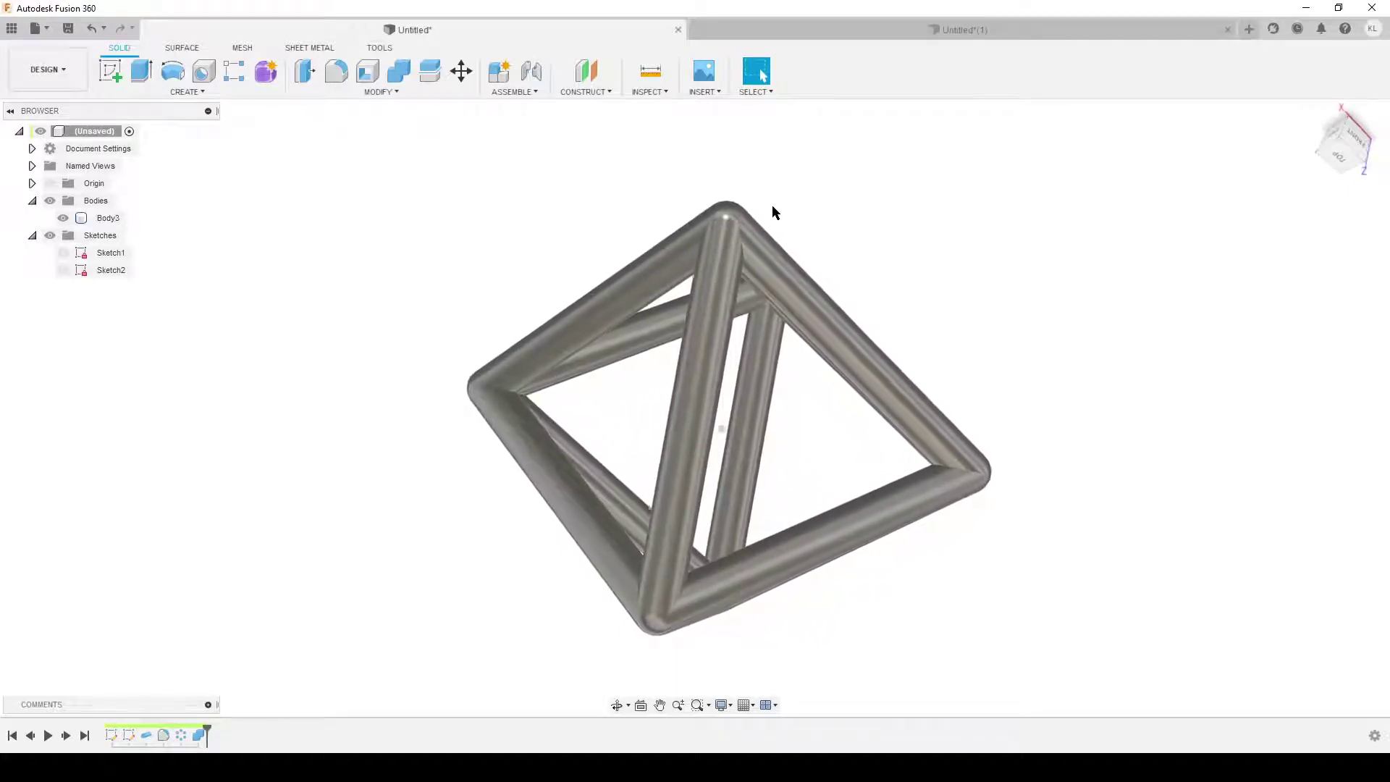
{"action": "middle_click_drag", "start_coordinate": [1032, 303], "coordinate": [1071, 550], "text": "shift"}
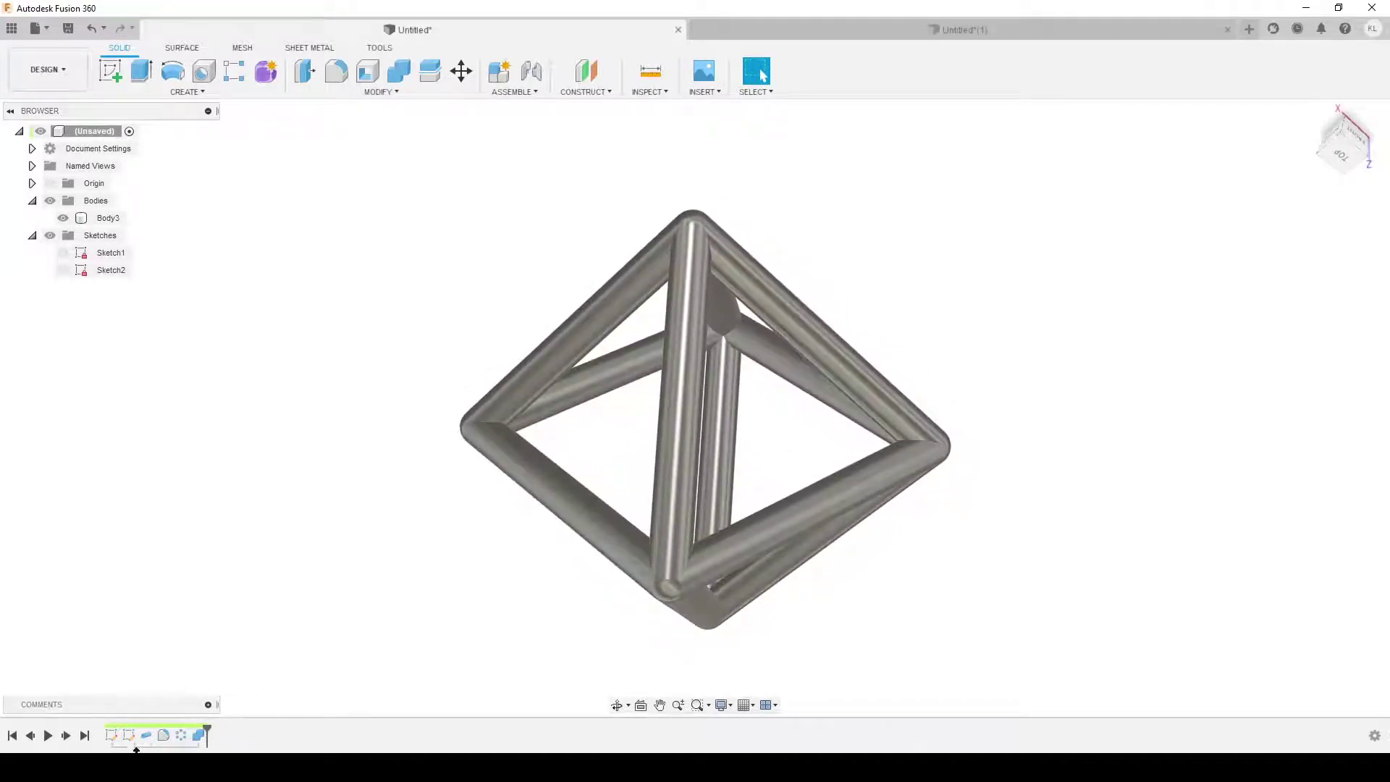
{"action": "middle_click_drag", "start_coordinate": [1070, 540], "coordinate": [827, 684], "text": "shift"}
{"action": "left_click", "coordinate": [817, 588]}
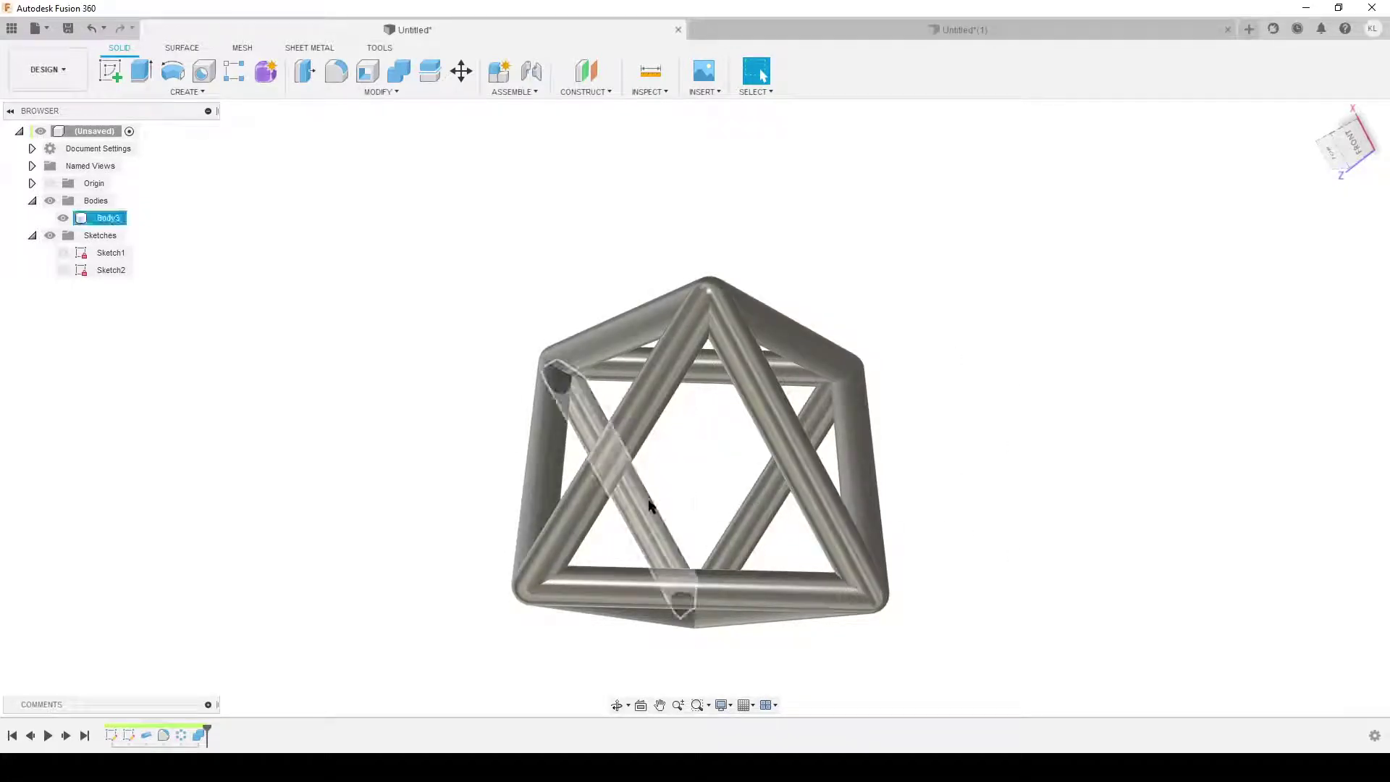
Switch to the second, empty design and start a sketch on the horizontal XY plane
{"action": "left_click", "coordinate": [1010, 27]}
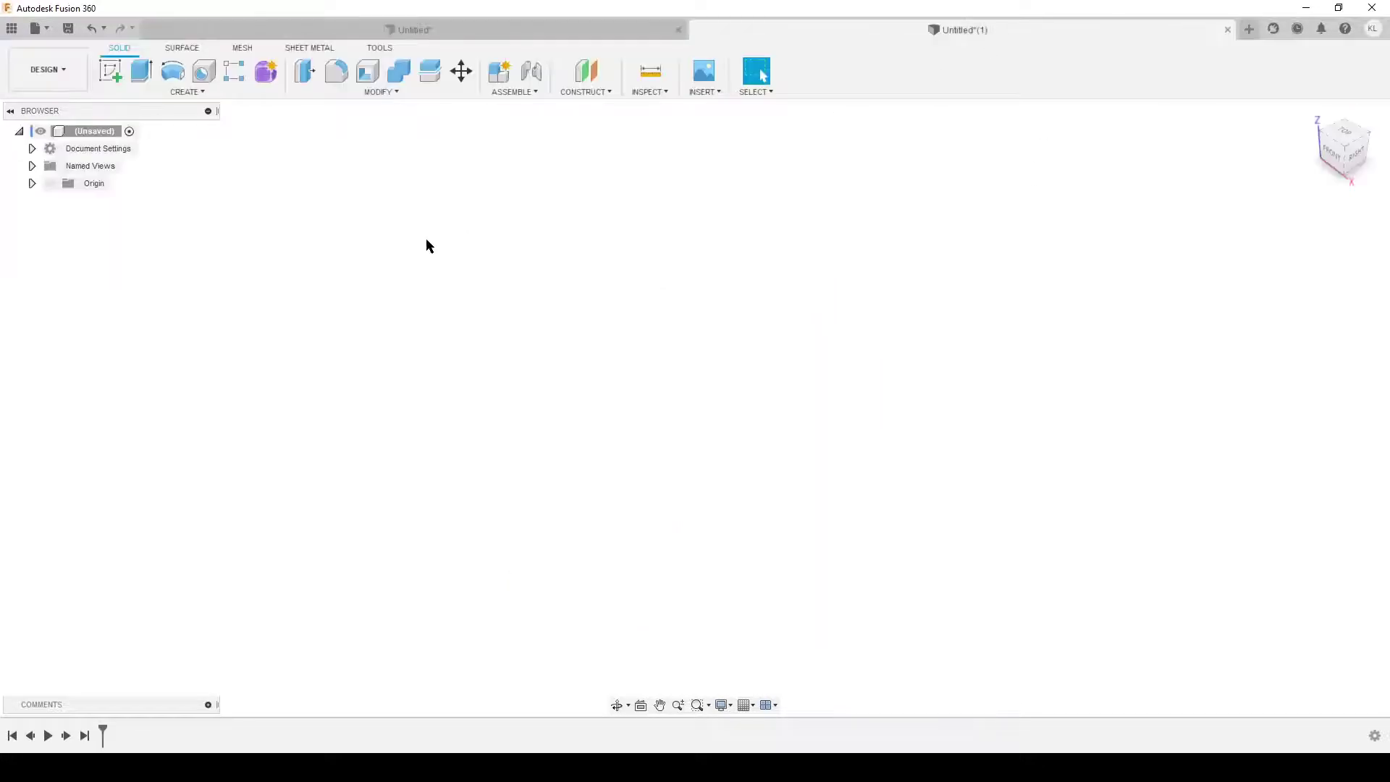
{"action": "left_click", "coordinate": [111, 70]}
{"action": "left_click", "coordinate": [783, 419]}
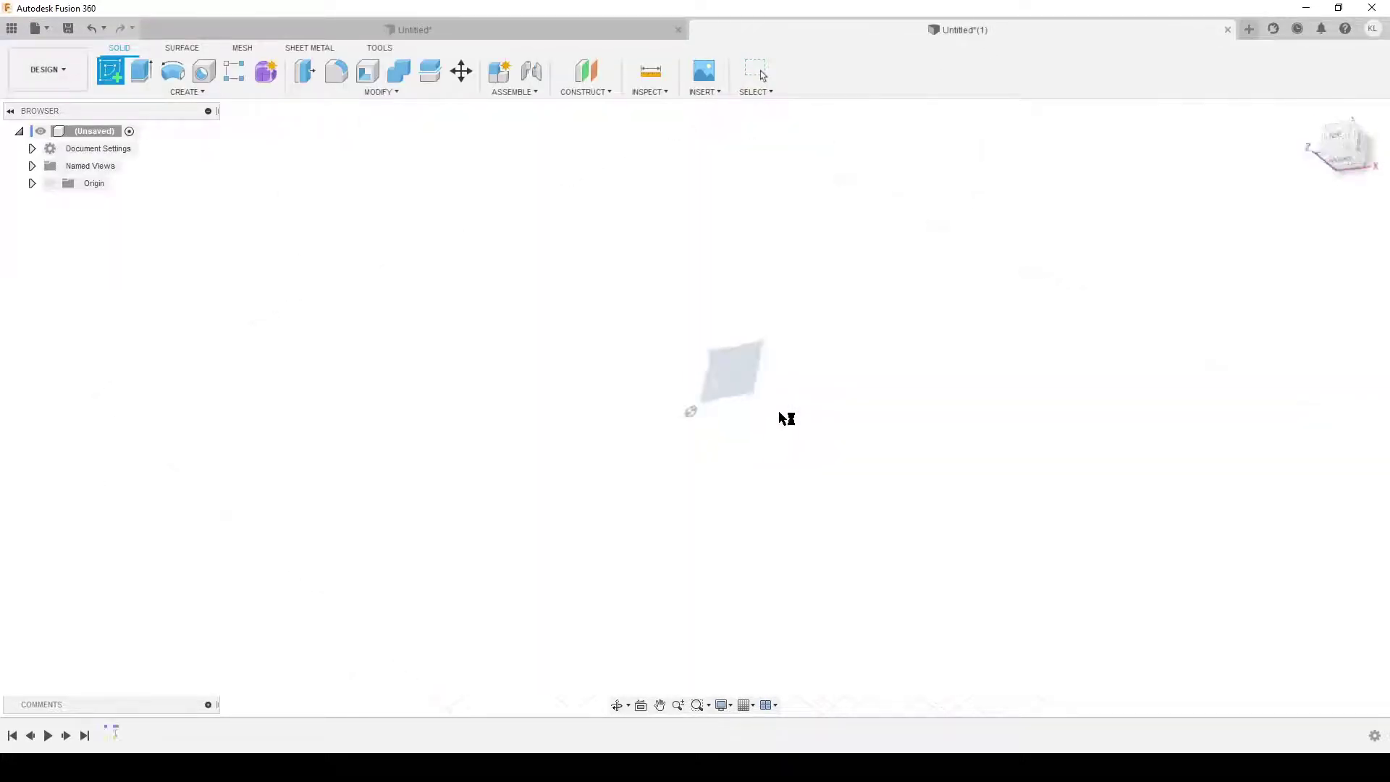
{"action": "left_click", "coordinate": [177, 94]}
{"action": "mouse_move", "coordinate": [172, 168]}
{"action": "left_click", "coordinate": [250, 171]}
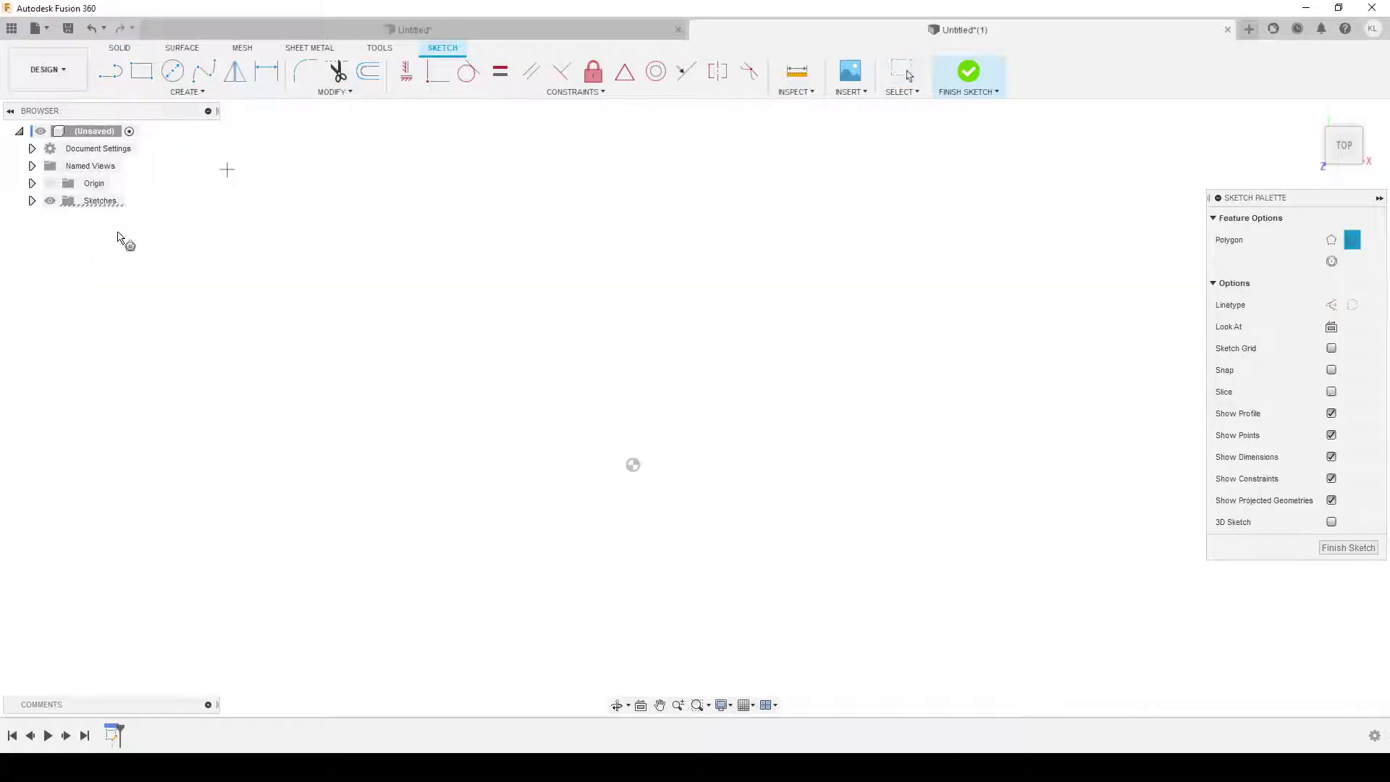
{"action": "left_click", "coordinate": [633, 465]}
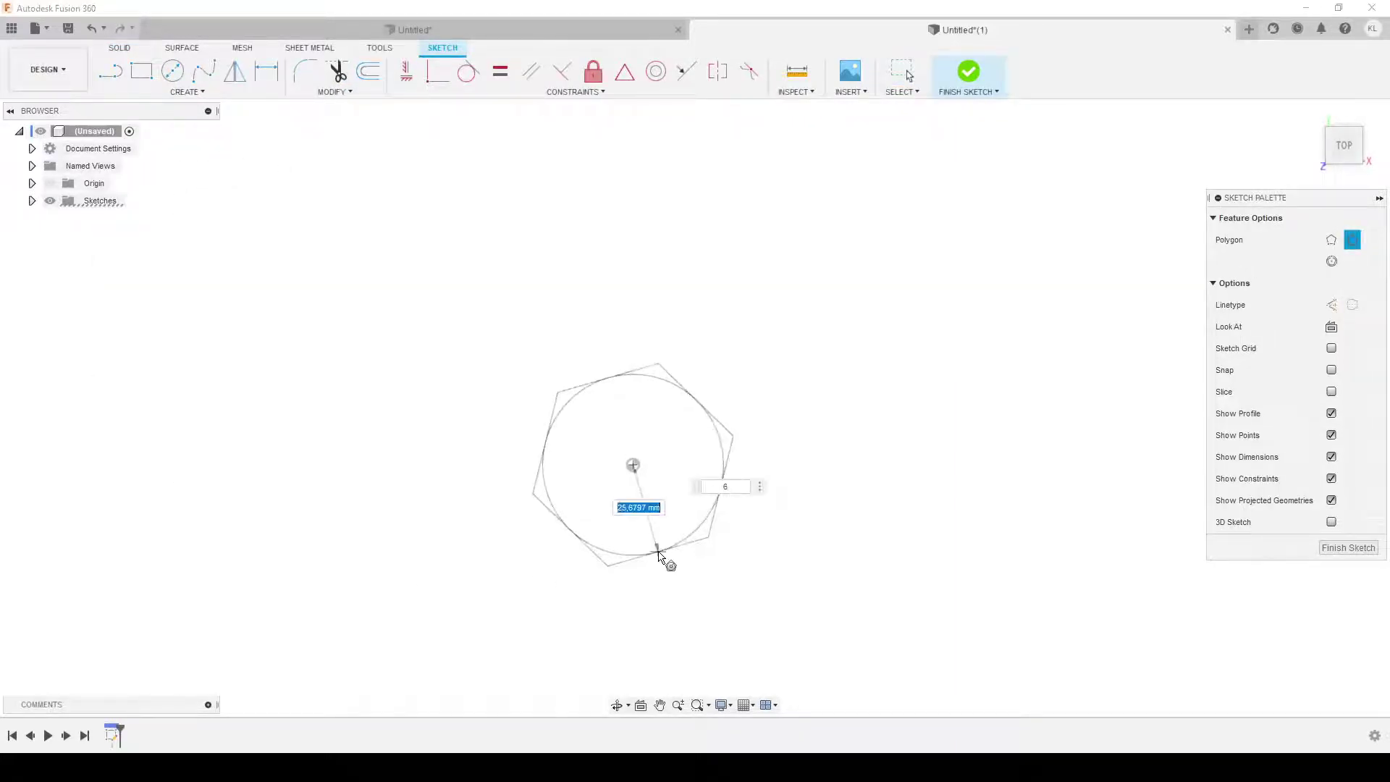
{"action": "key", "text": "Tab"}
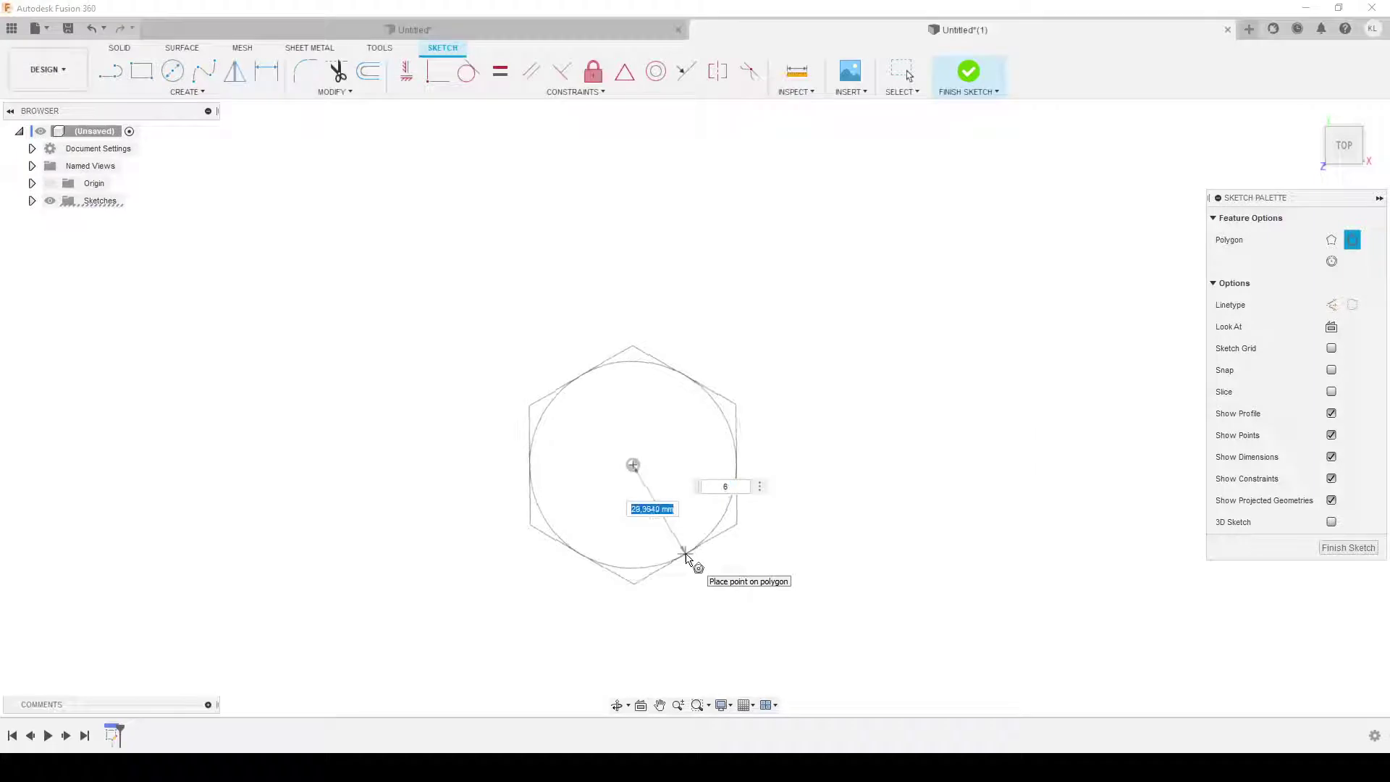
{"action": "key", "text": "Escape"}
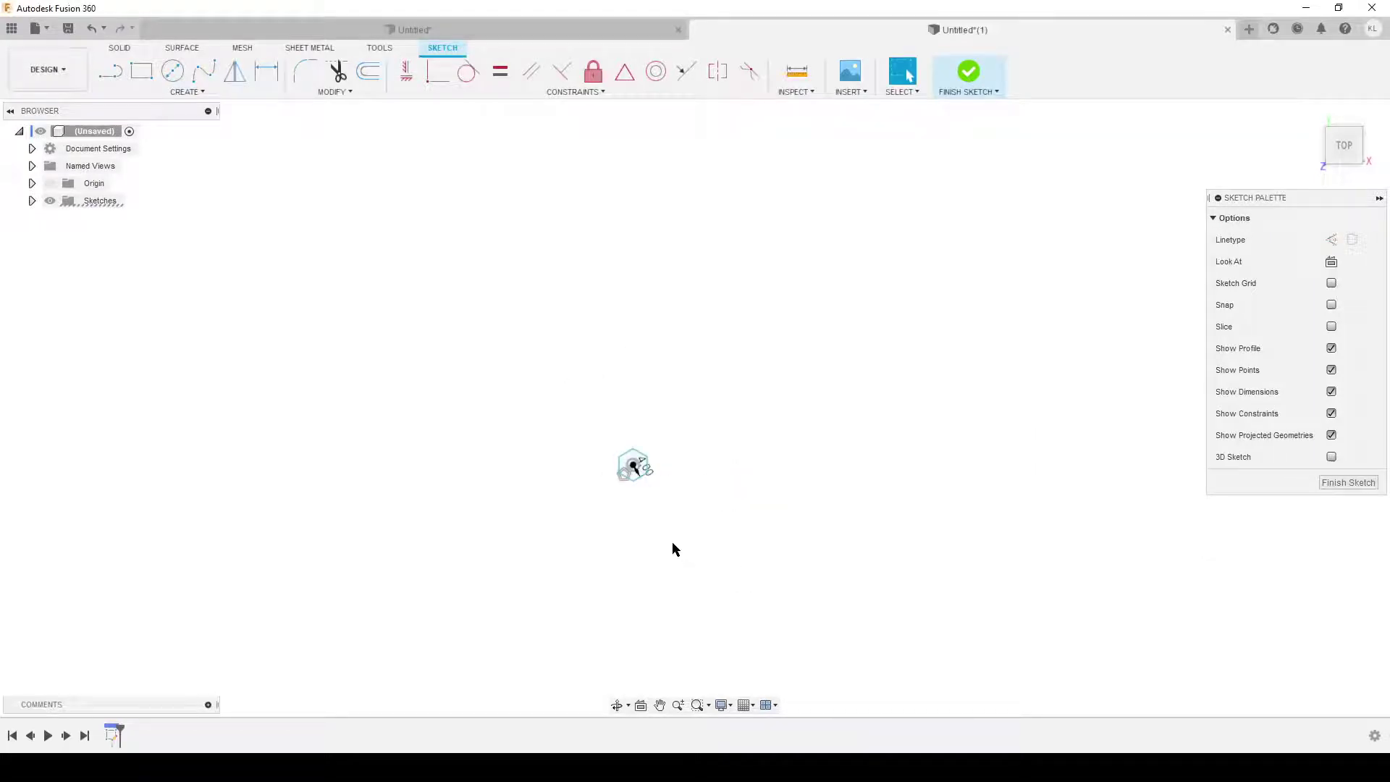
Sketch a four-sided circumscribed polygon centred on the origin, about 33 mm from centre to side
{"action": "left_click", "coordinate": [187, 91]}
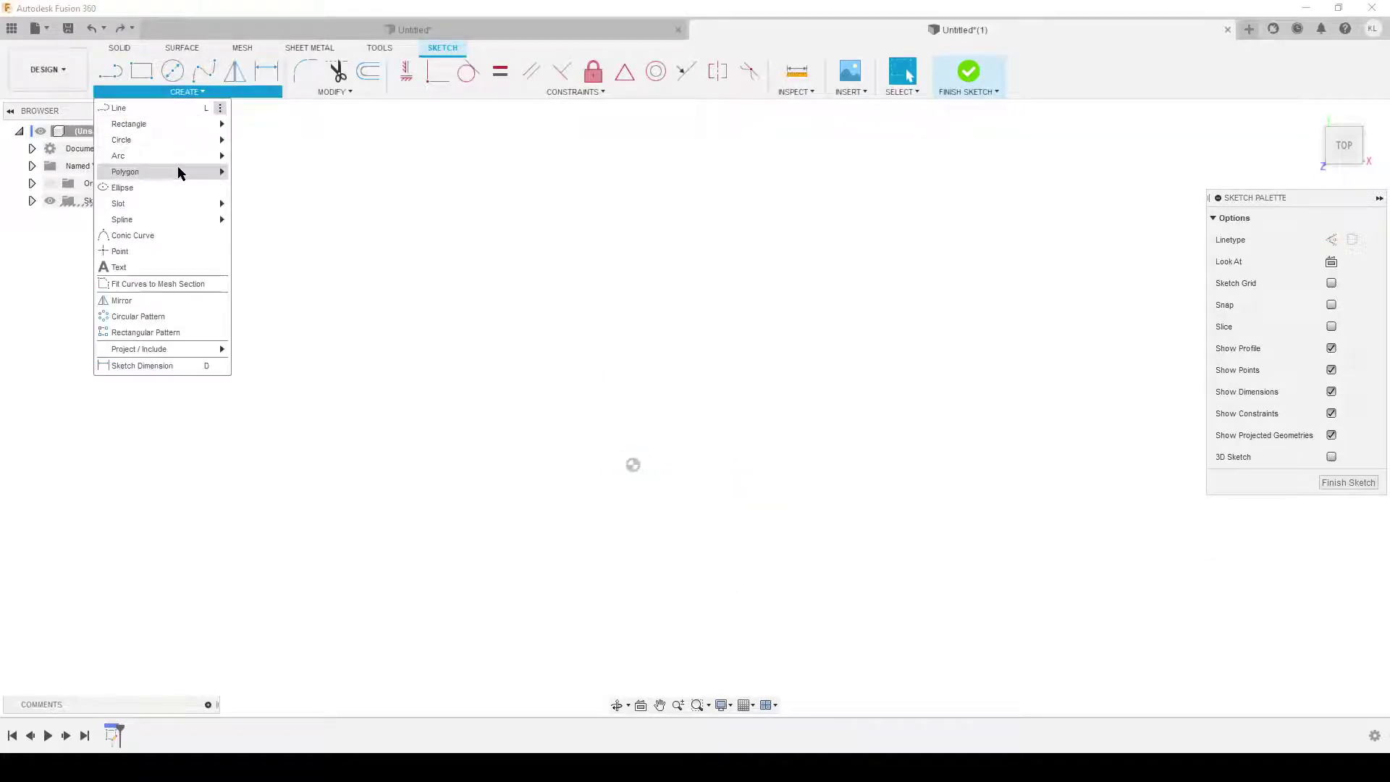
{"action": "mouse_move", "coordinate": [177, 170]}
{"action": "left_click", "coordinate": [278, 172]}
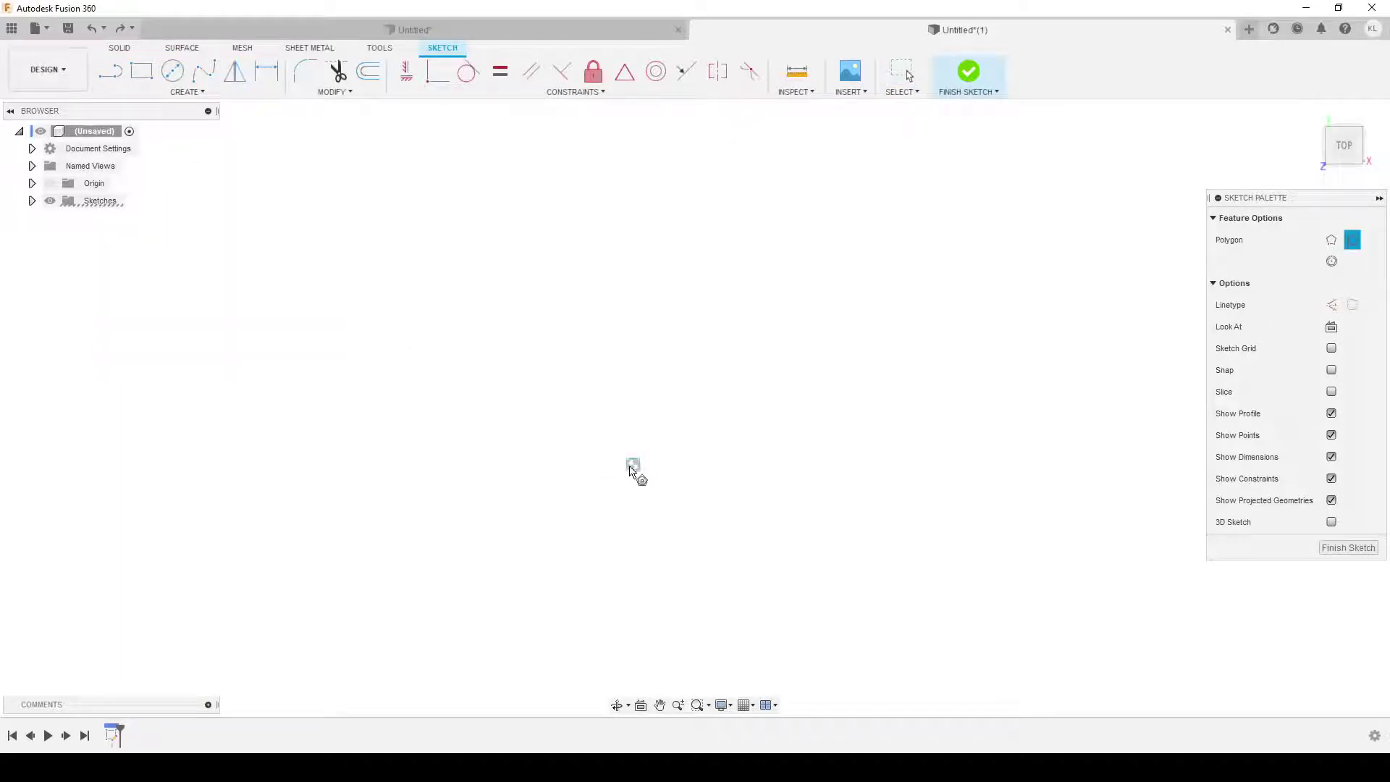
{"action": "left_click", "coordinate": [633, 465]}
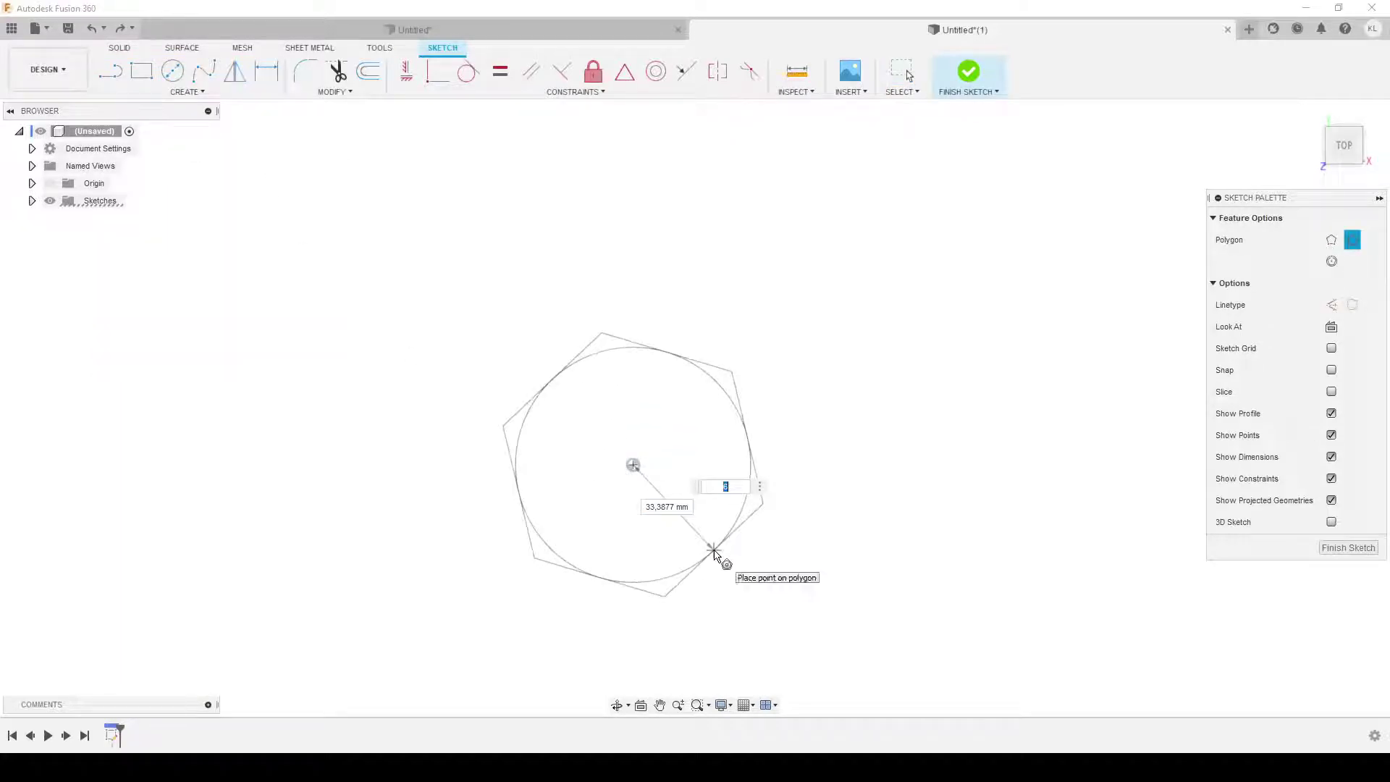
{"action": "left_click", "coordinate": [714, 549]}
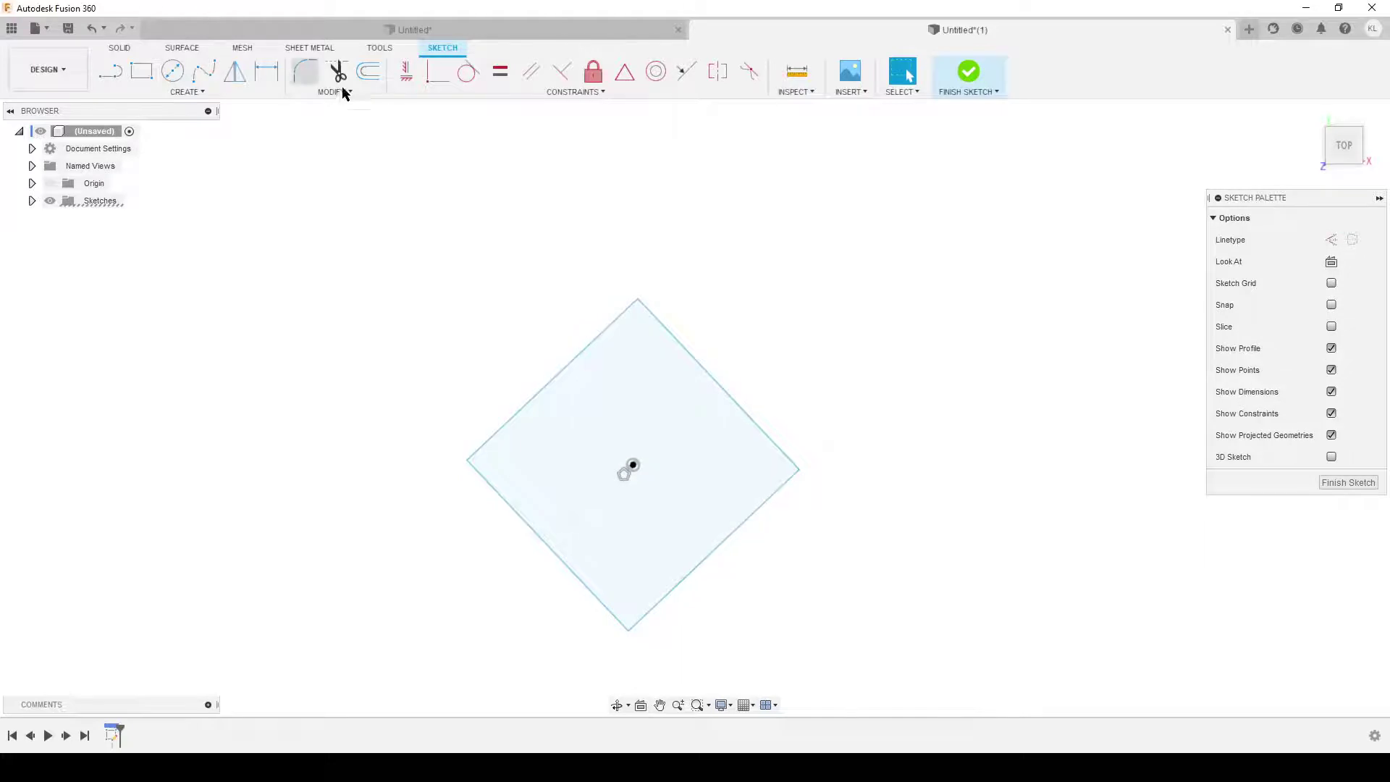
Constrain the square's left side to be vertical and dimension its lower side to 50 mm
{"action": "left_click", "coordinate": [403, 79]}
{"action": "left_click", "coordinate": [524, 519]}
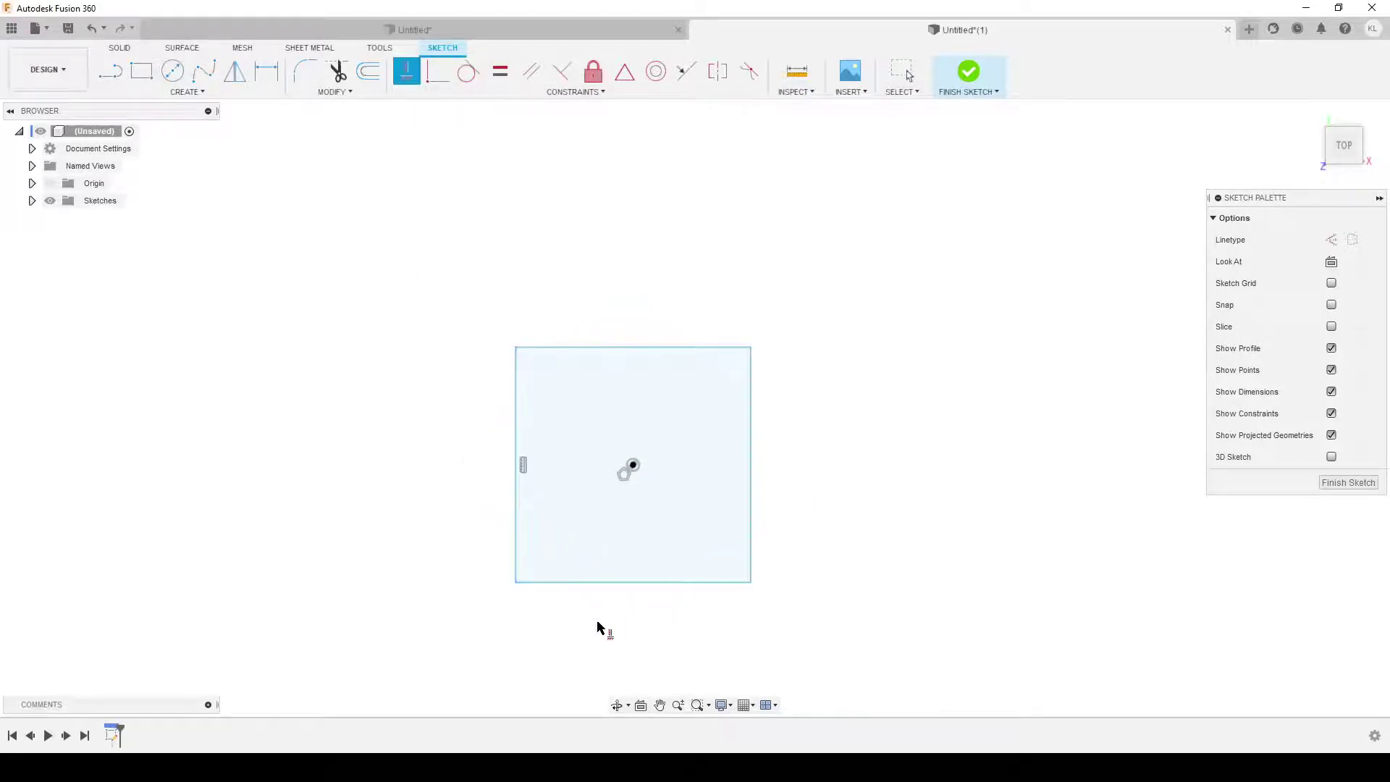
{"action": "middle_click_drag", "start_coordinate": [598, 624], "coordinate": [593, 542]}
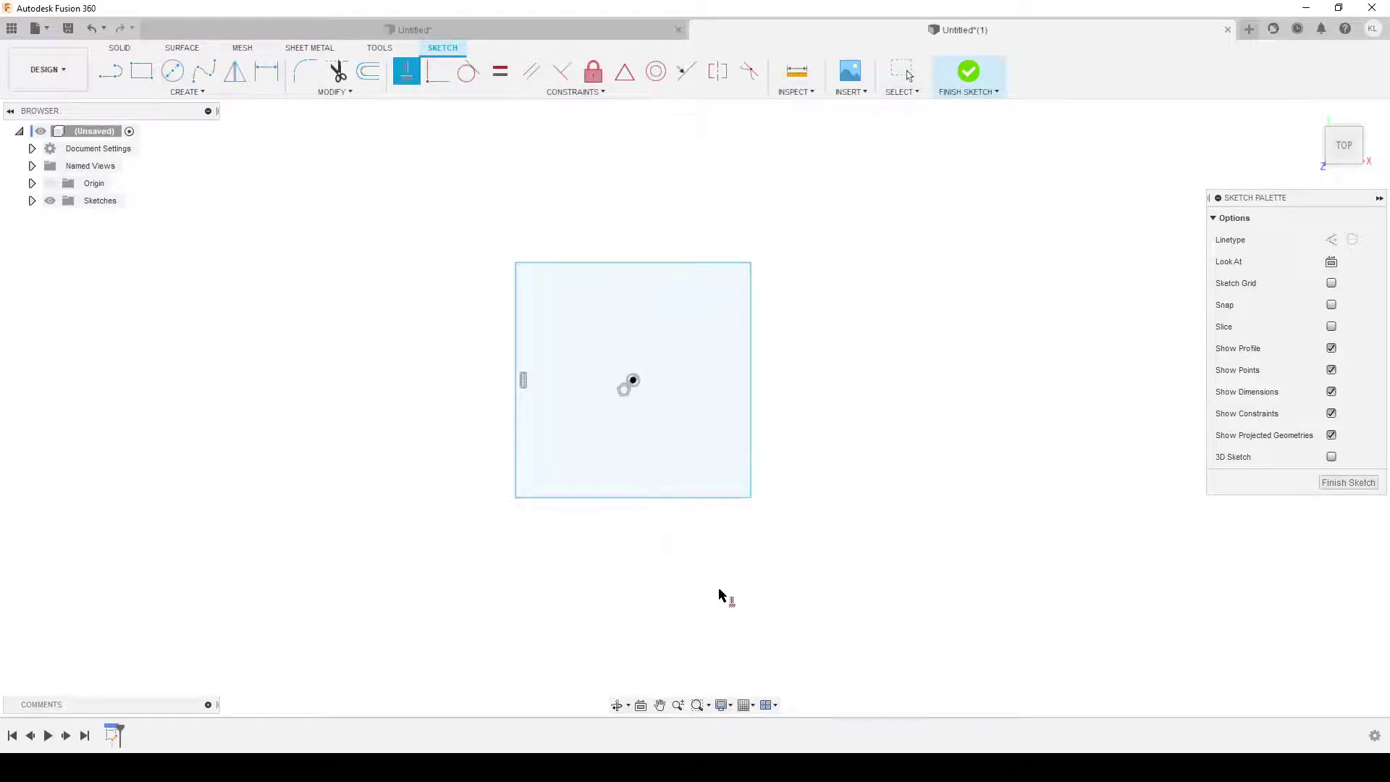
{"action": "key", "text": "d"}
{"action": "left_click", "coordinate": [590, 498]}
{"action": "left_click", "coordinate": [619, 594]}
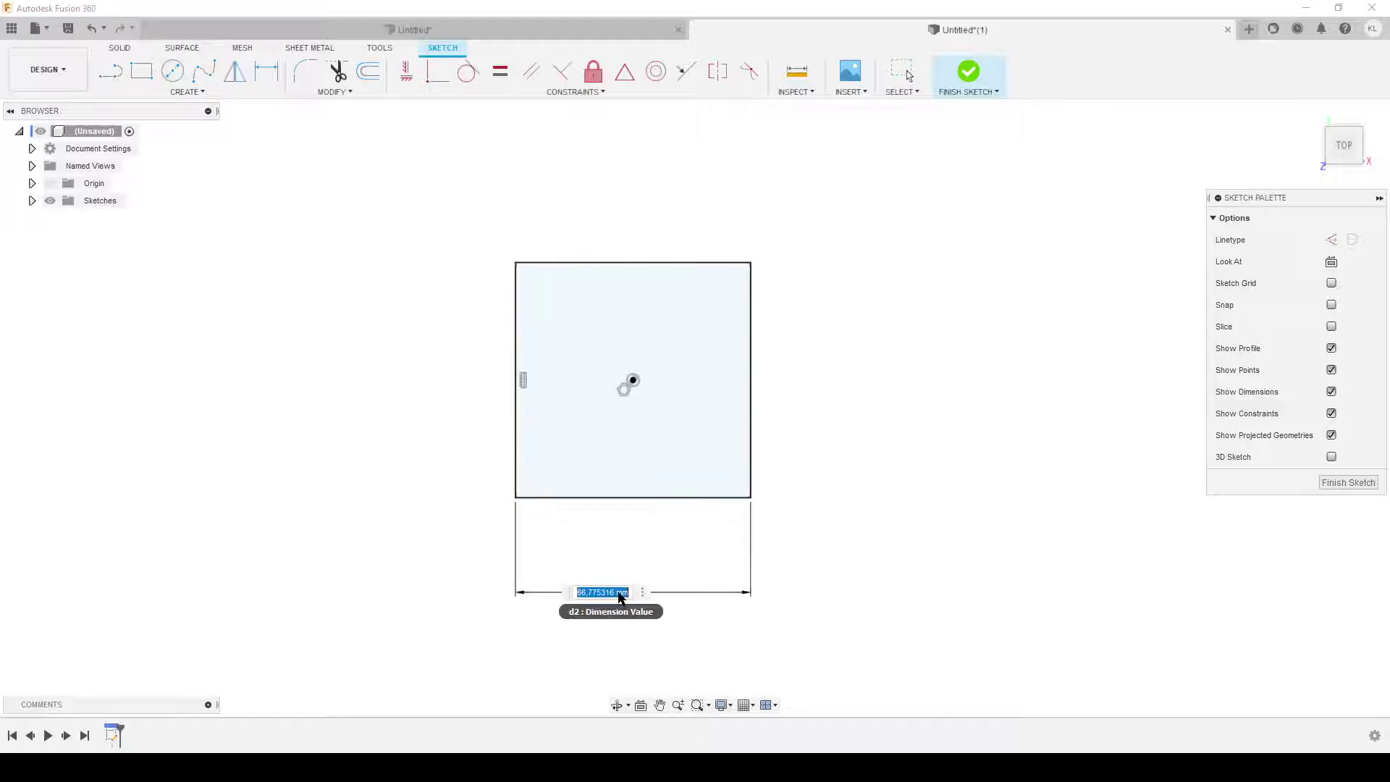
{"action": "type", "text": "50"}
{"action": "key", "text": "Return"}
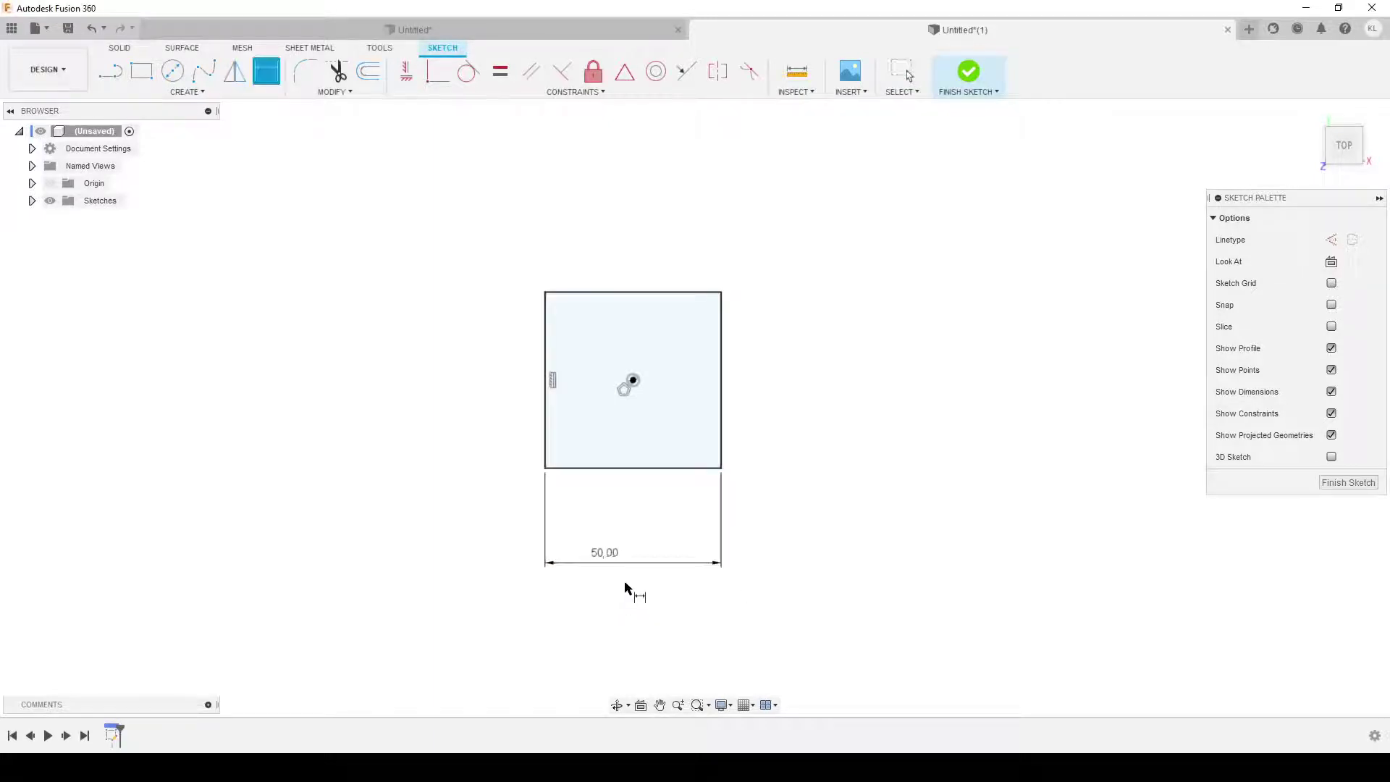
Draw two construction lines from the square's right-hand corners that meet at a point inside the square
{"action": "scroll", "coordinate": [603, 498], "scroll_direction": "up", "scroll_amount": 2}
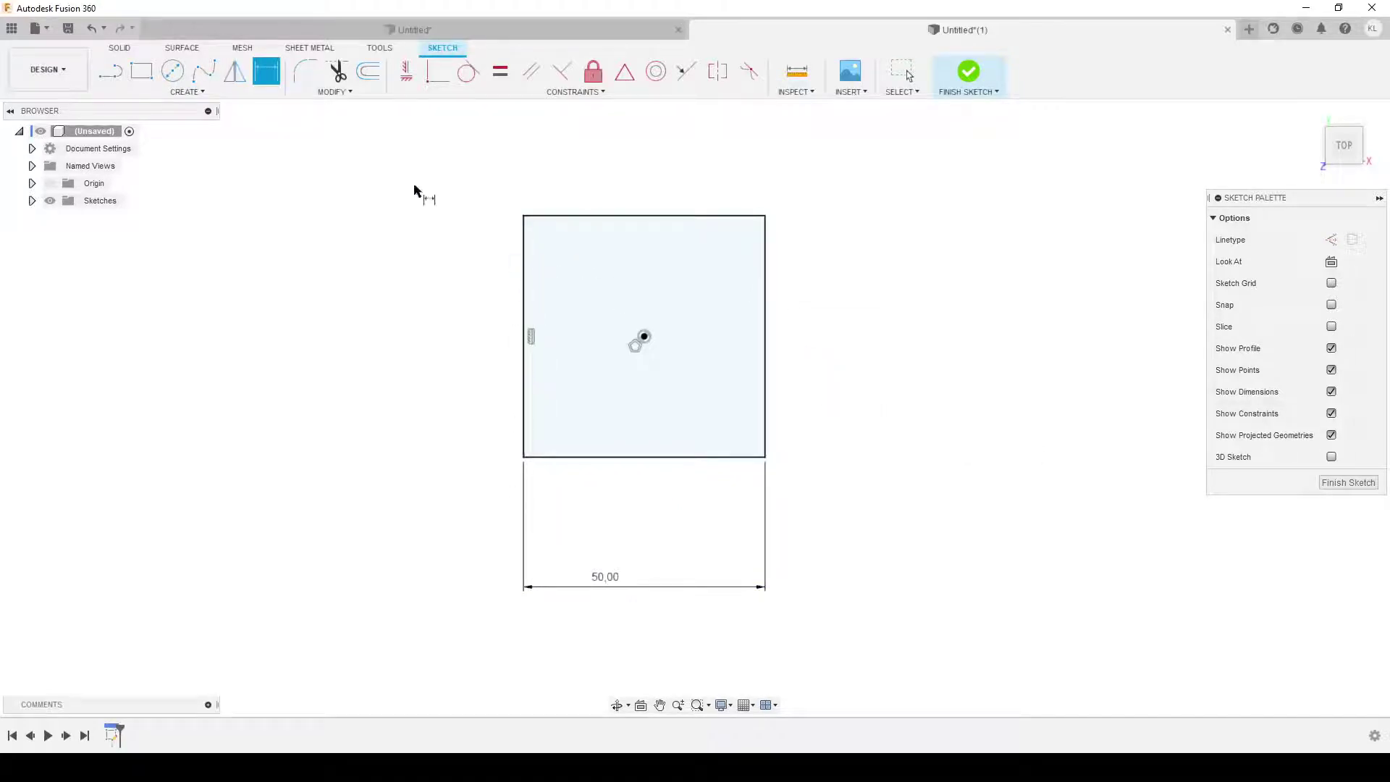
{"action": "key", "text": "l"}
{"action": "left_click", "coordinate": [1331, 240]}
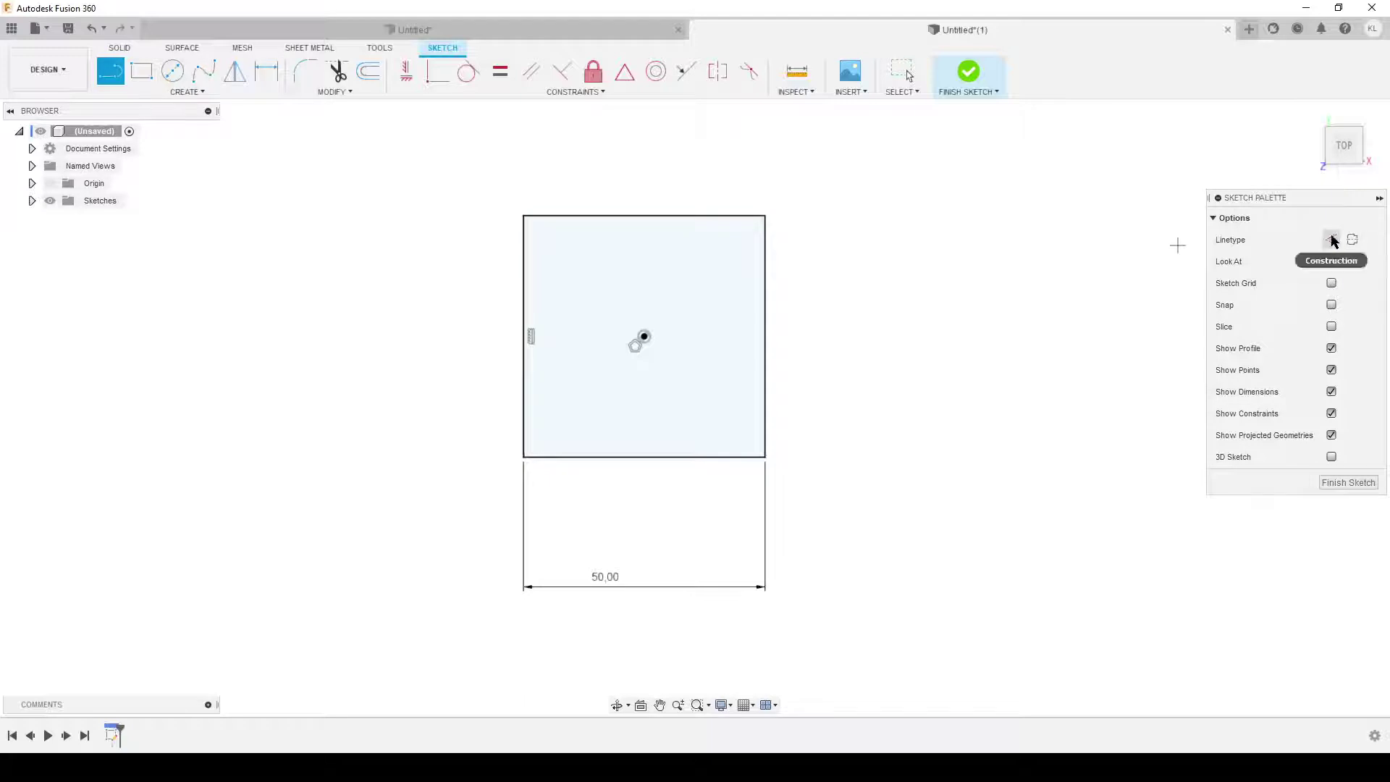
{"action": "left_click", "coordinate": [766, 216]}
{"action": "left_click", "coordinate": [590, 352]}
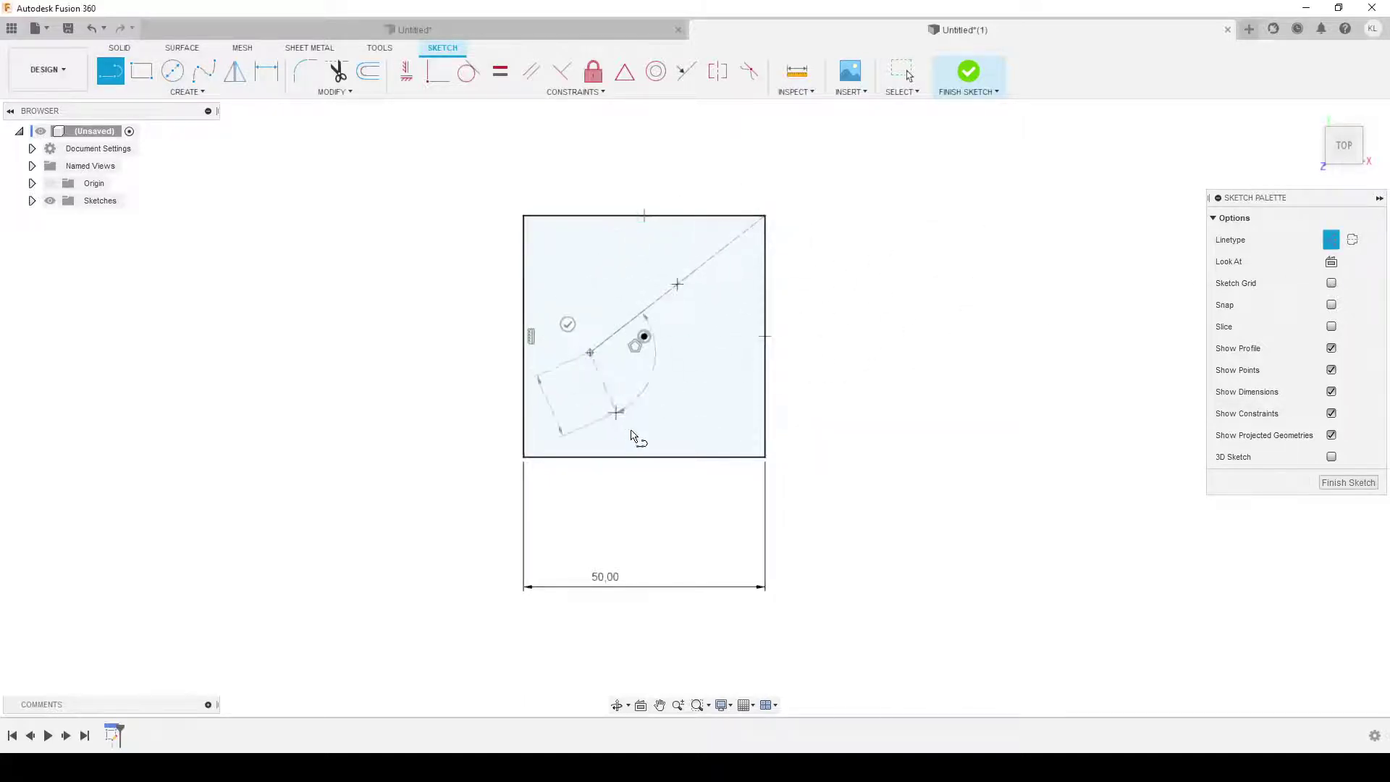
{"action": "left_click", "coordinate": [766, 457]}
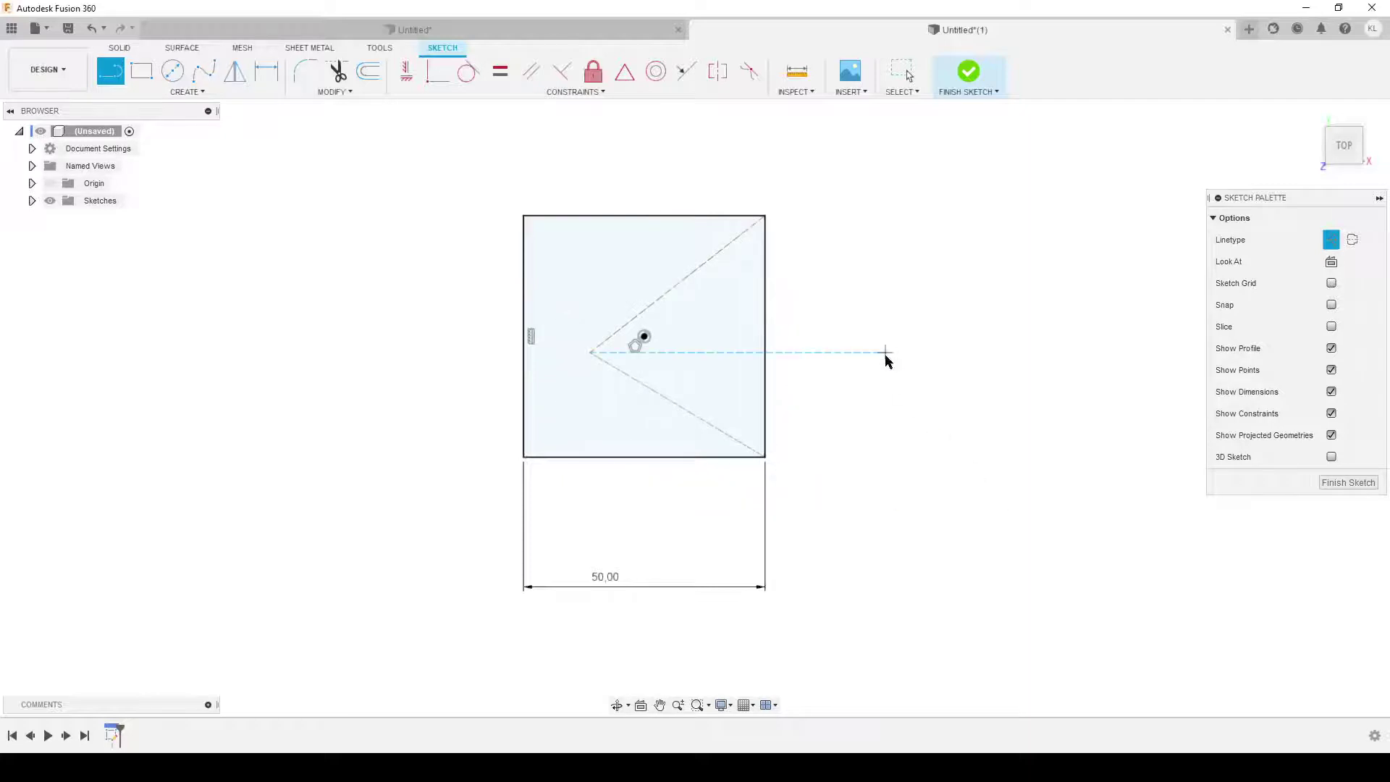
{"action": "key", "text": "Escape"}
Apply an Equal constraint to the square's right side and the two construction lines to form an equilateral triangle
{"action": "left_click", "coordinate": [765, 302]}
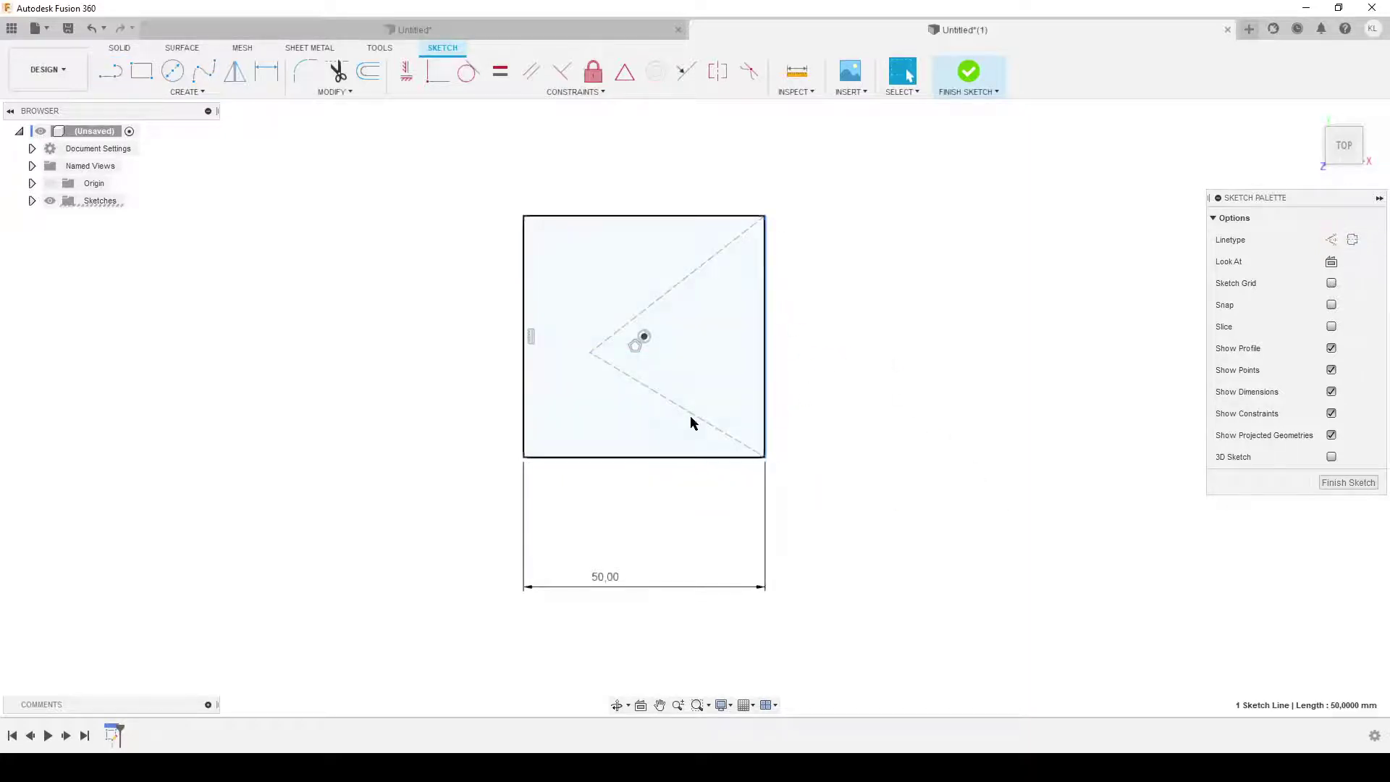
{"action": "left_click", "coordinate": [660, 395]}
{"action": "left_click", "coordinate": [665, 295], "text": "shift"}
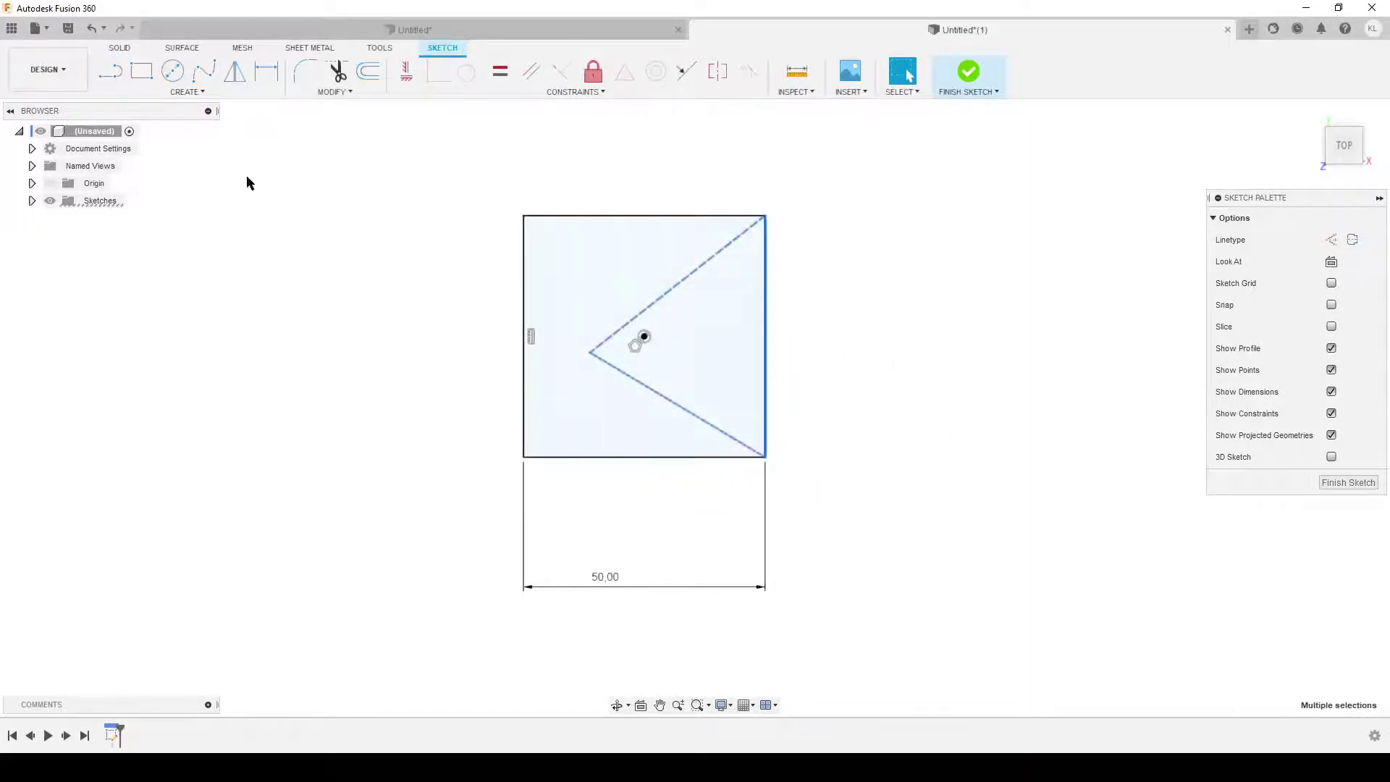
{"action": "left_click", "coordinate": [502, 72]}
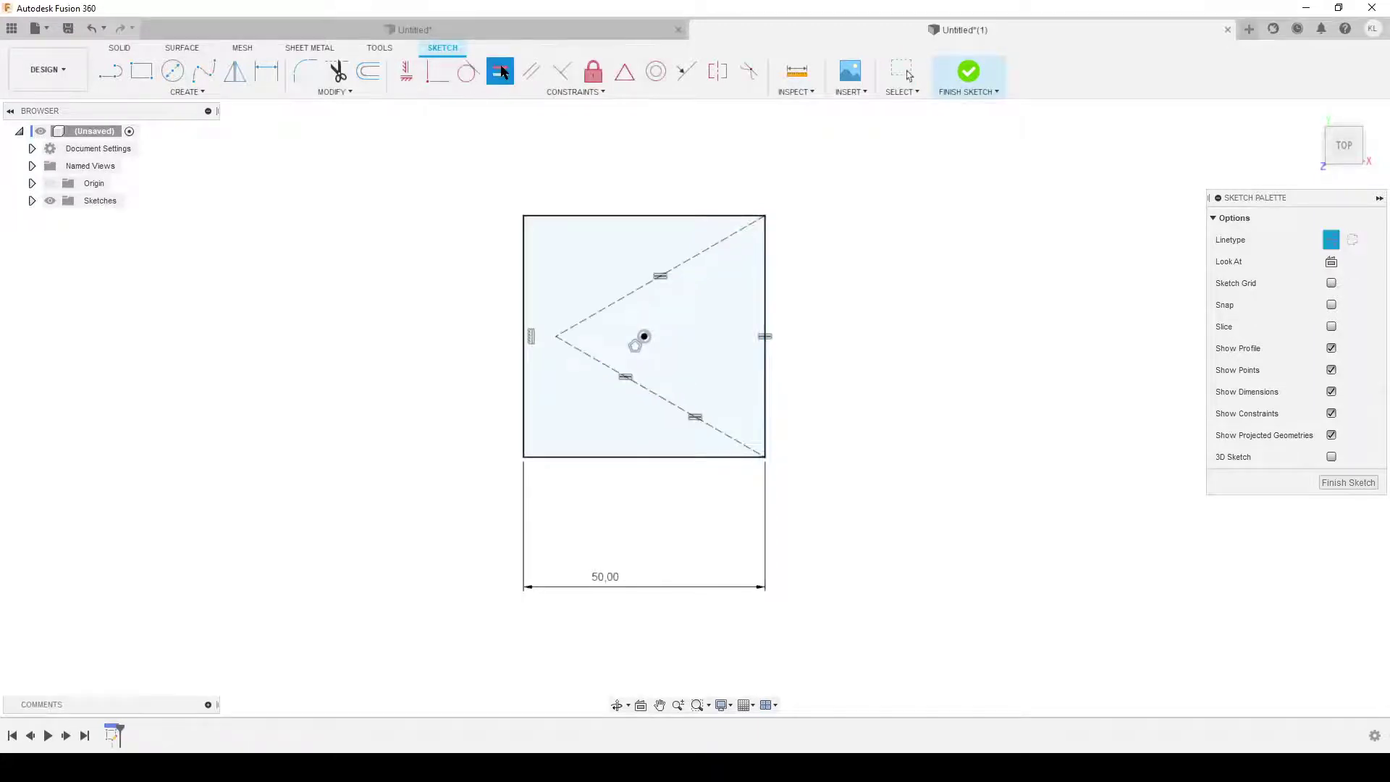
Draw a construction line from the triangle's inner apex to the midpoint of the square's right side, and finish the sketch
{"action": "key", "text": "l"}
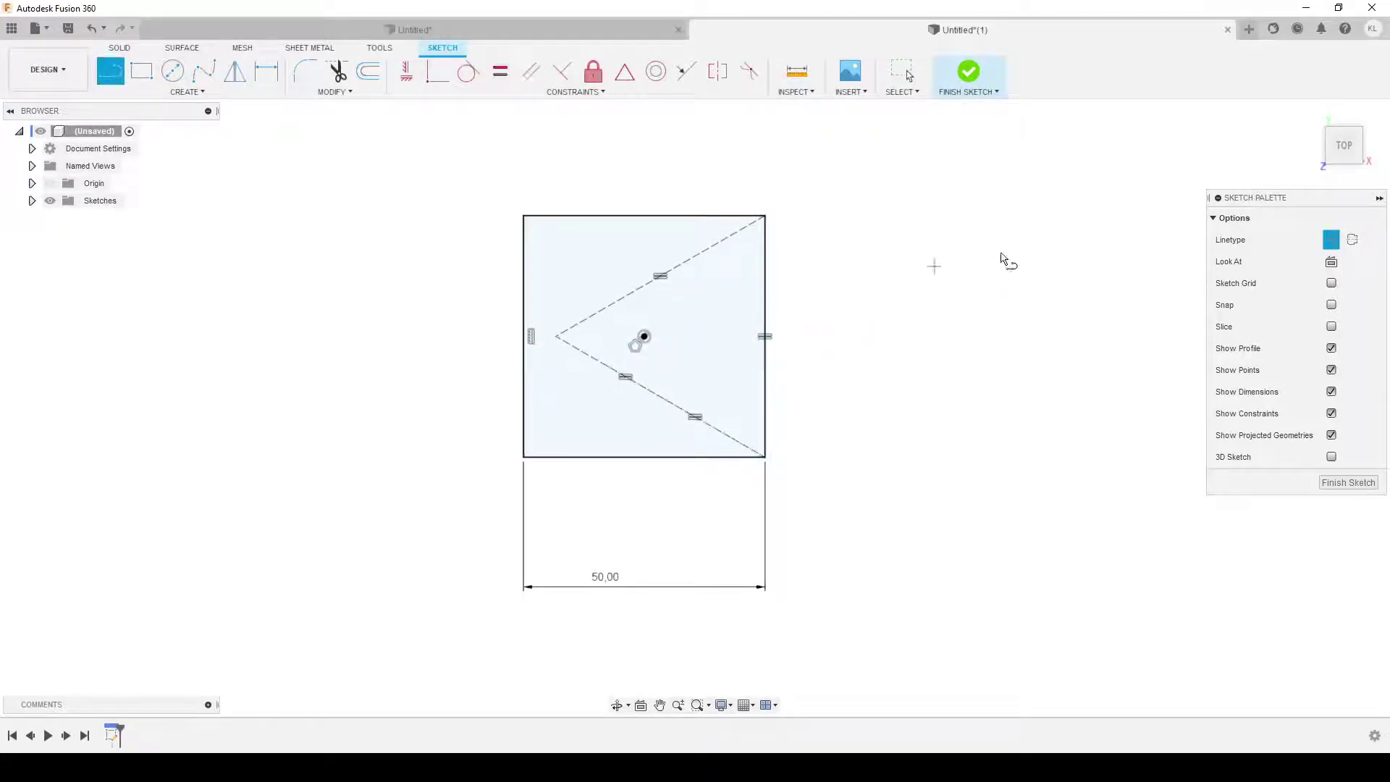
{"action": "left_click", "coordinate": [557, 337]}
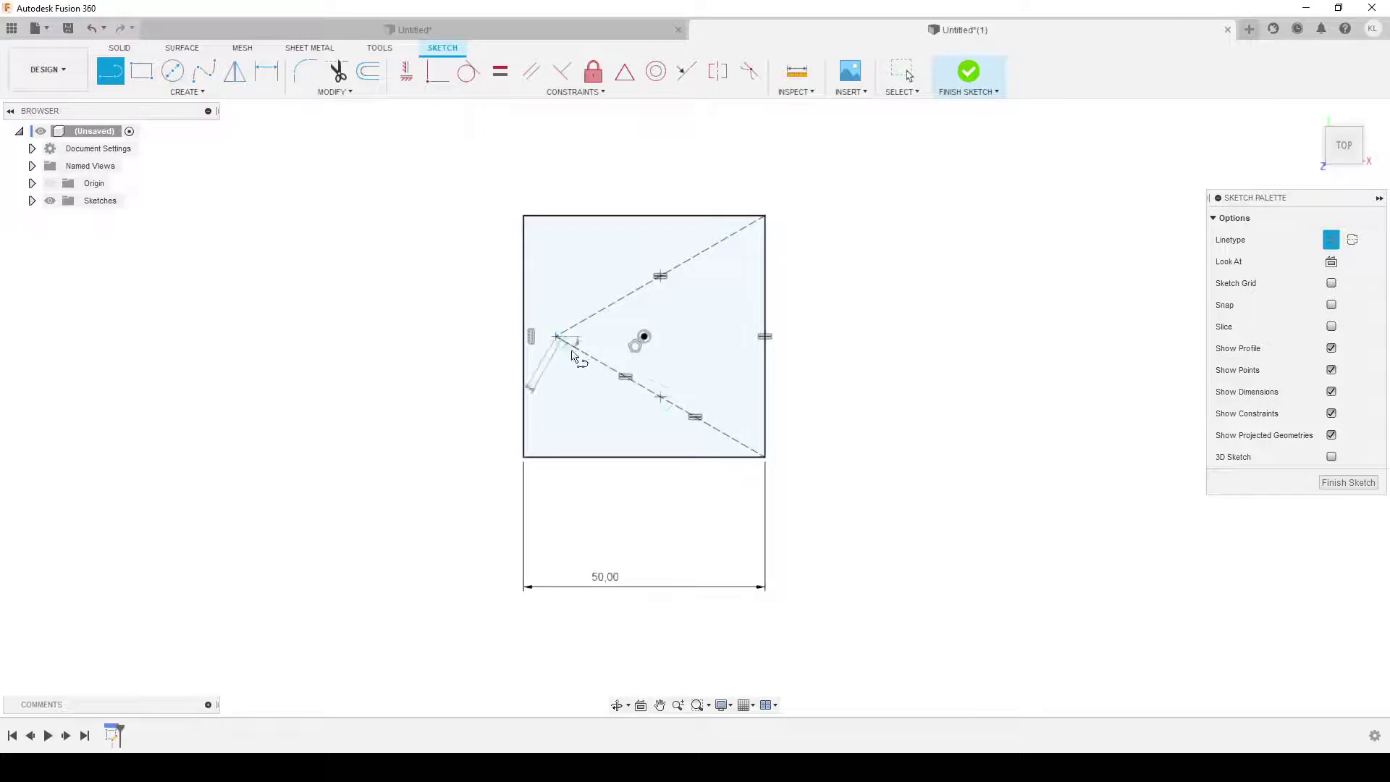
{"action": "left_click", "coordinate": [764, 338]}
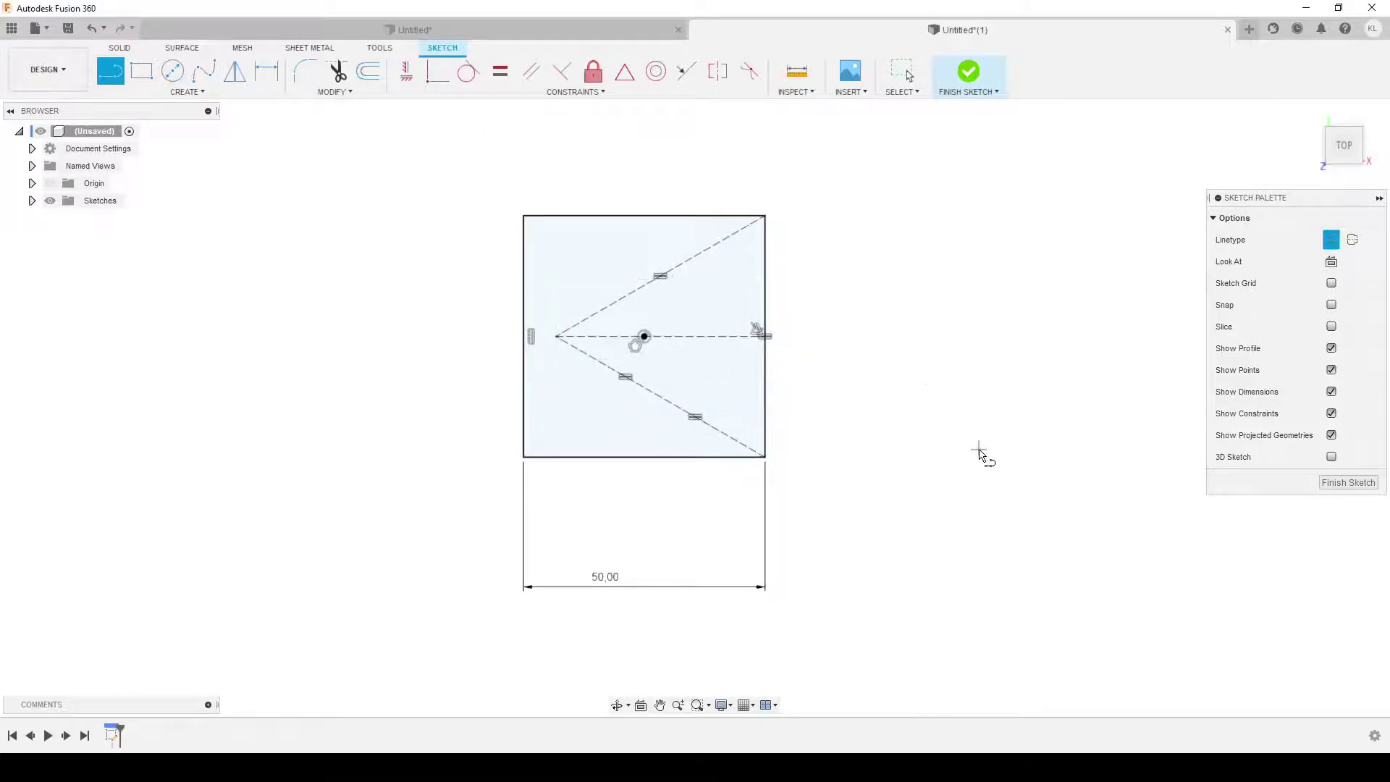
{"action": "left_click", "coordinate": [1352, 483]}
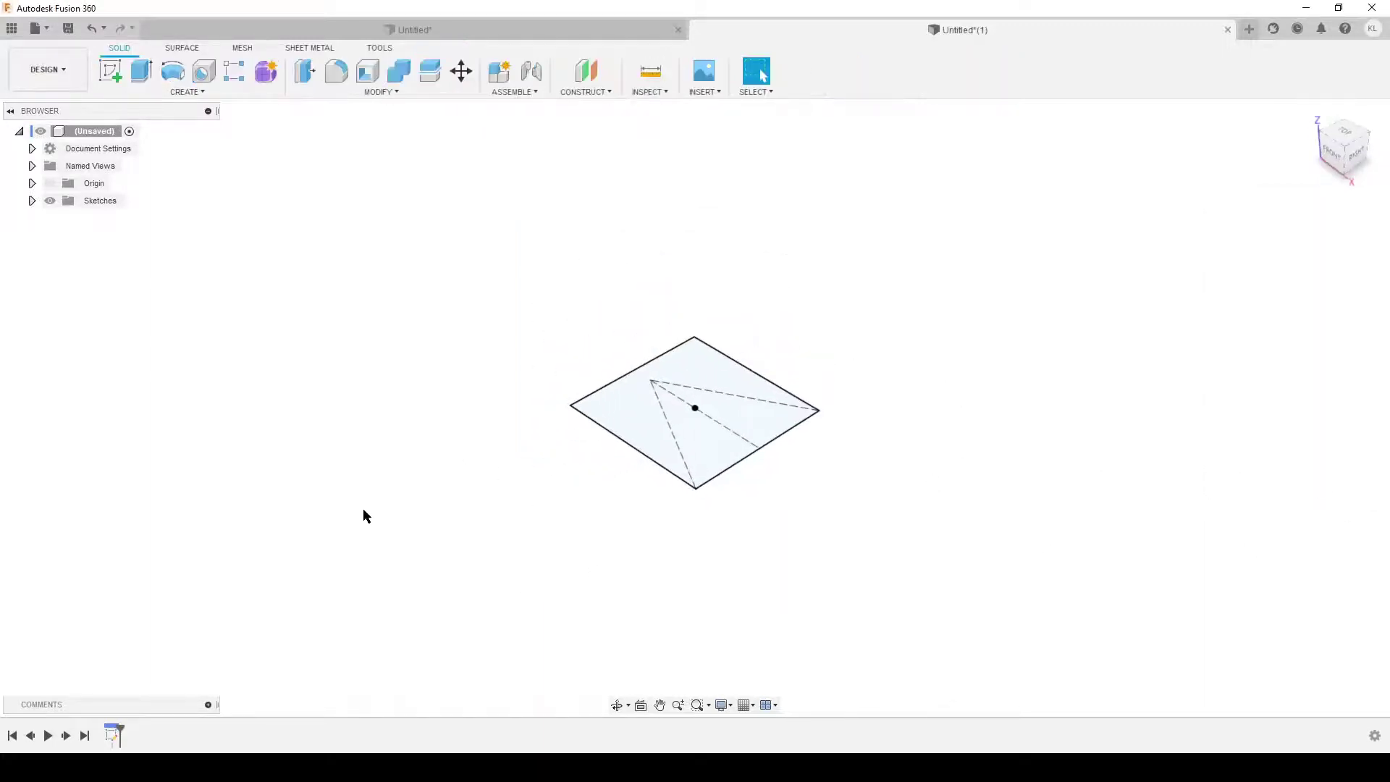
Start a sketch on the front XZ plane and project the triangle's centre line into it
{"action": "left_click", "coordinate": [32, 202]}
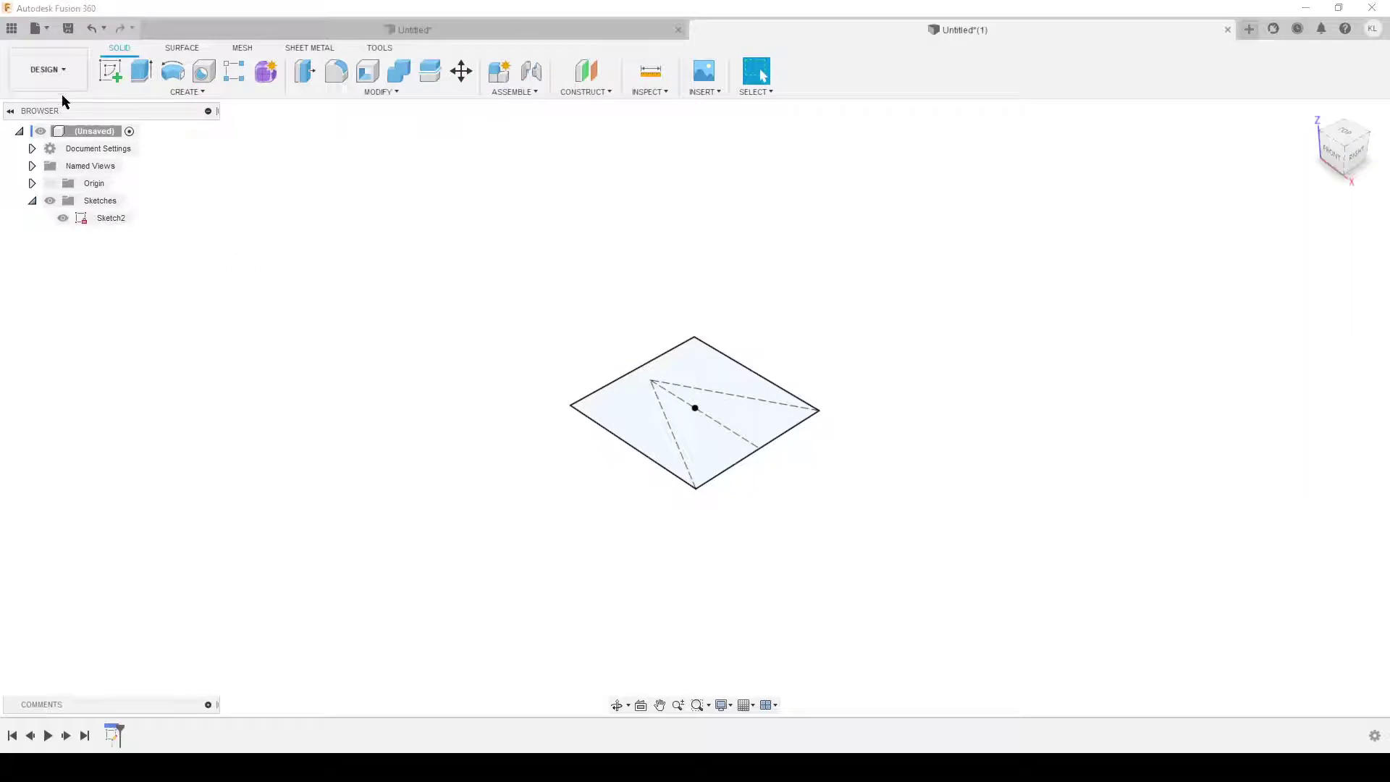
{"action": "left_click", "coordinate": [110, 70]}
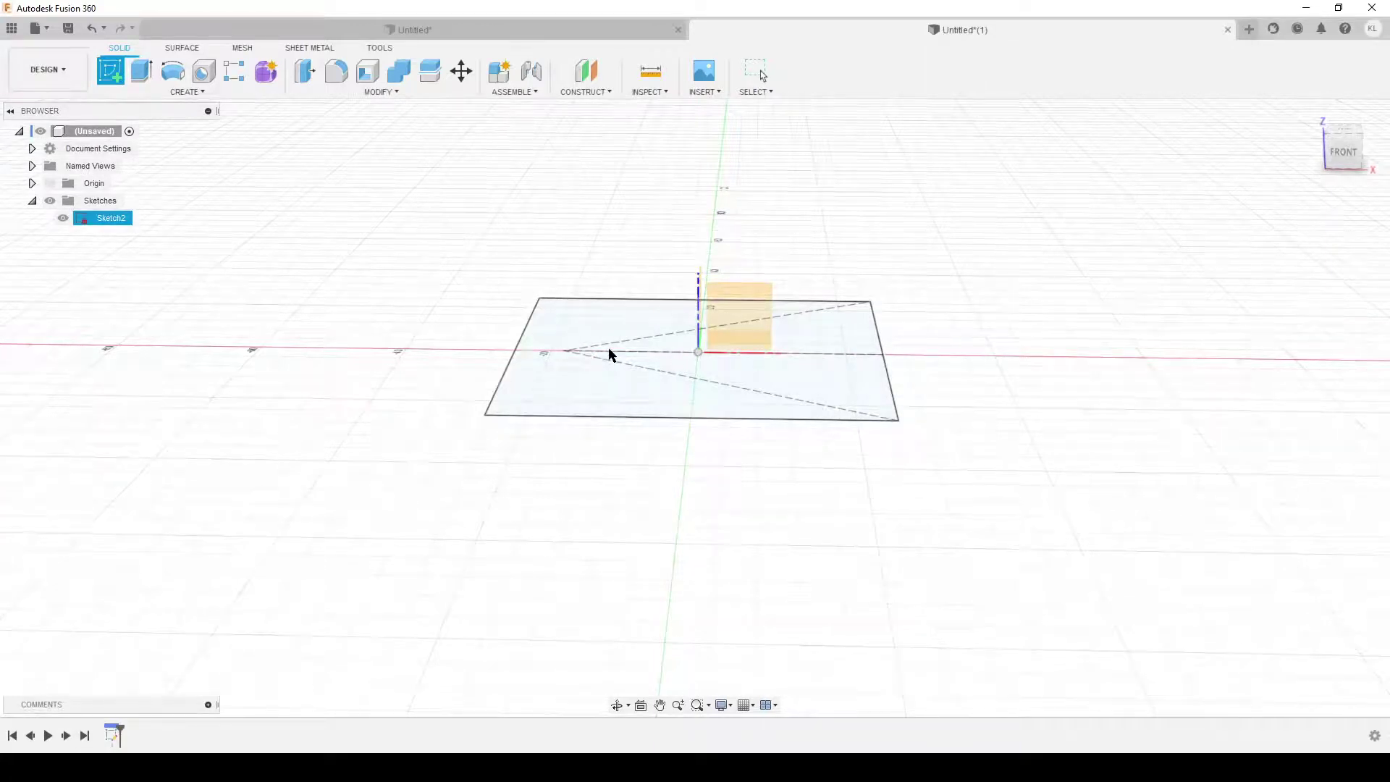
{"action": "left_click", "coordinate": [735, 306]}
{"action": "key", "text": "p"}
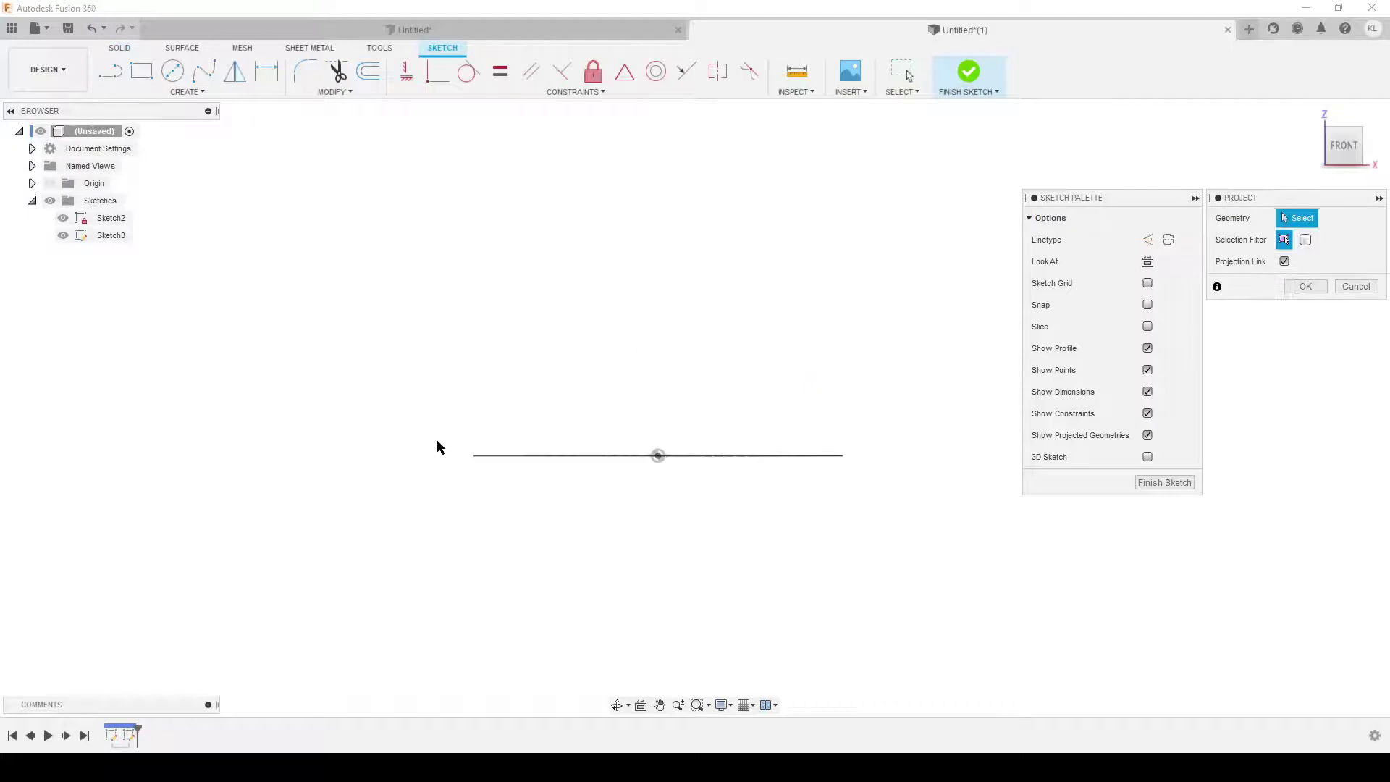
{"action": "mouse_move", "coordinate": [555, 505]}
{"action": "middle_mouse_down", "text": "shift"}
{"action": "mouse_move", "coordinate": [621, 518]}
{"action": "mouse_move", "coordinate": [602, 528]}
{"action": "mouse_move", "coordinate": [773, 472]}
{"action": "middle_mouse_up", "text": "shift"}
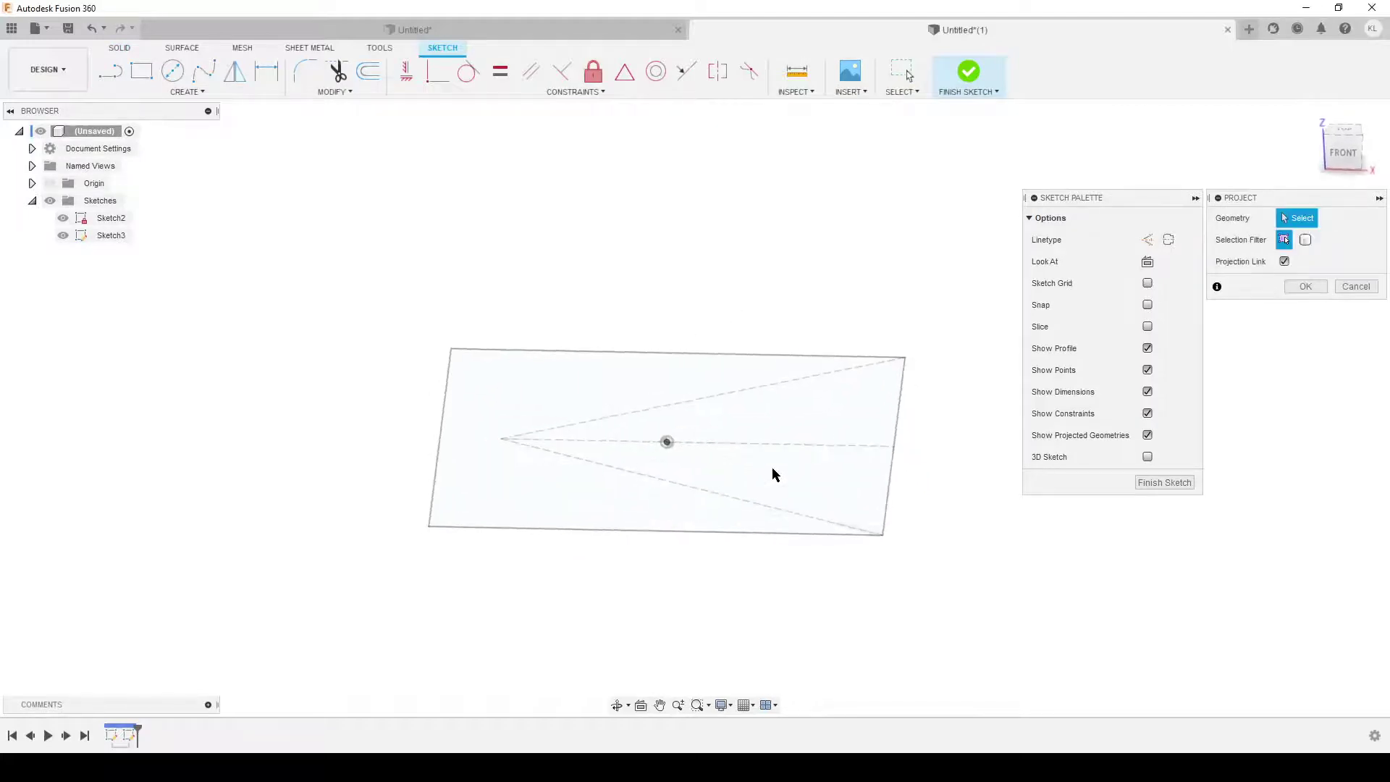
{"action": "left_click", "coordinate": [767, 440]}
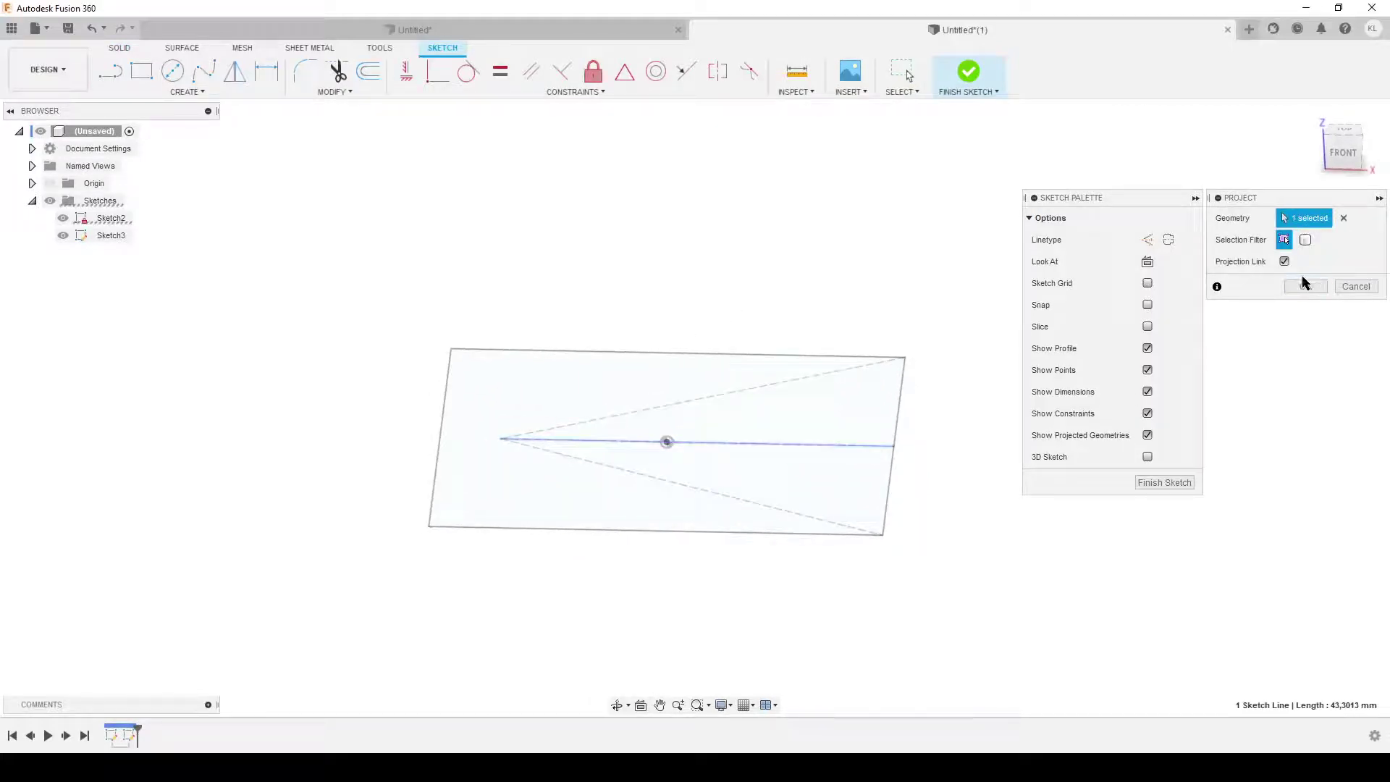
{"action": "left_click", "coordinate": [1305, 287]}
Hide the square's sketch and convert the projected line to a construction line
{"action": "left_click", "coordinate": [63, 218]}
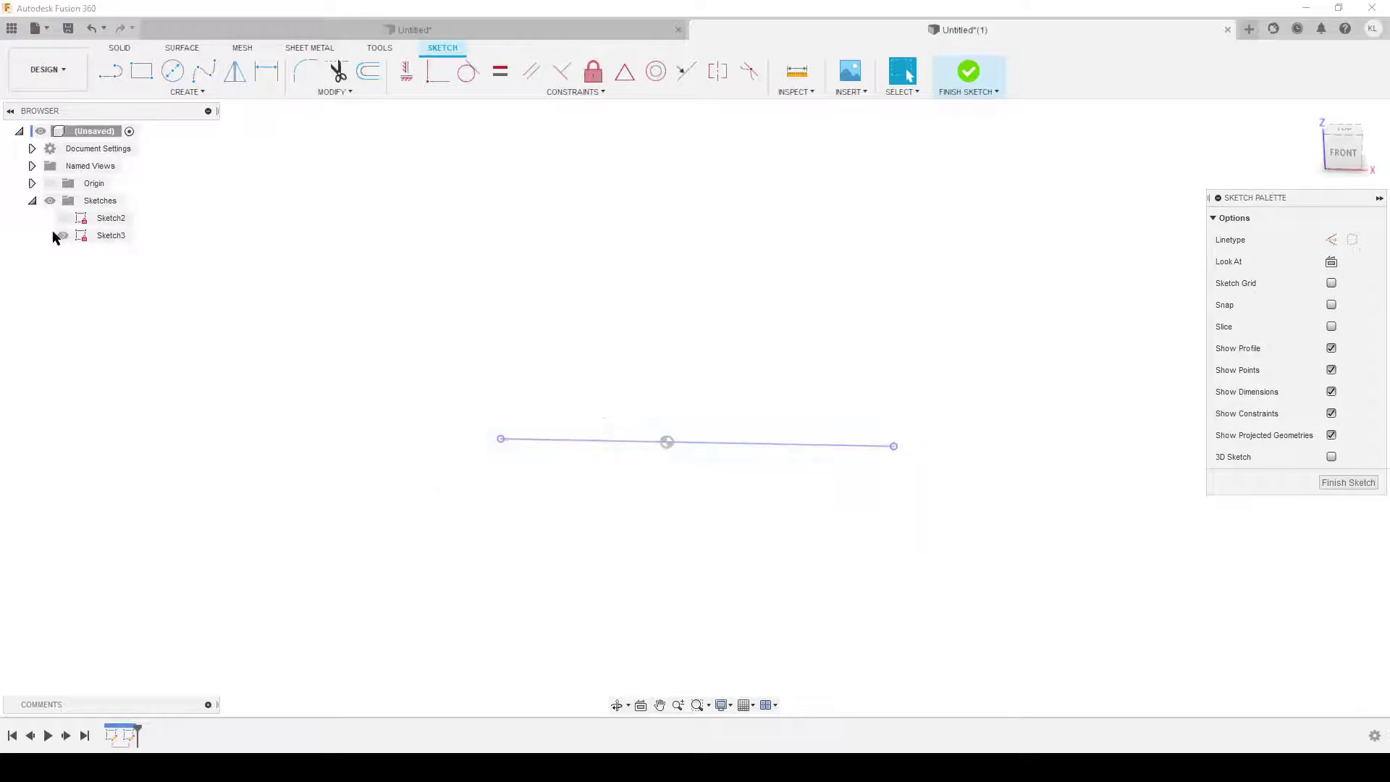
{"action": "left_click", "coordinate": [746, 446]}
{"action": "key", "text": "x"}
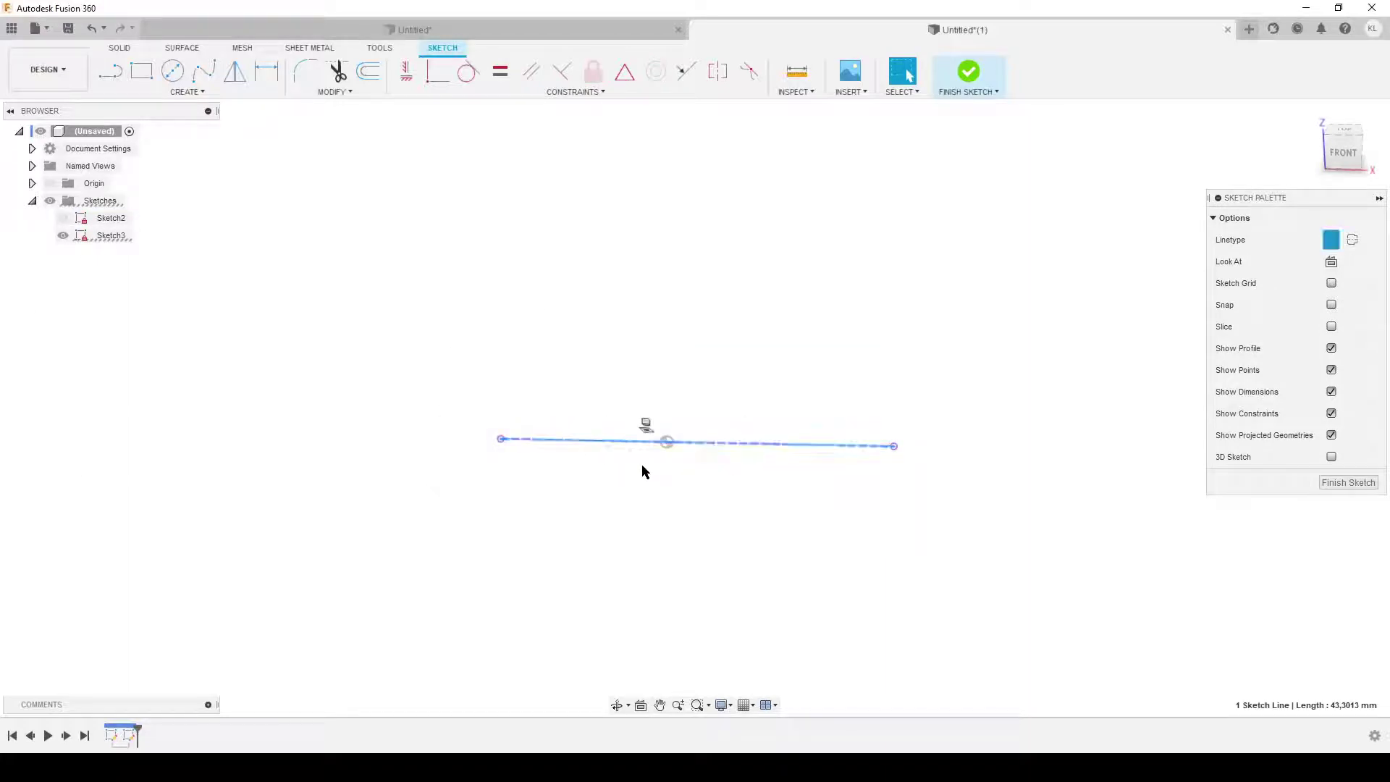
Draw a construction circle centred on the projected line's end at the square's edge and passing through its other endpoint
{"action": "left_click", "coordinate": [773, 546]}
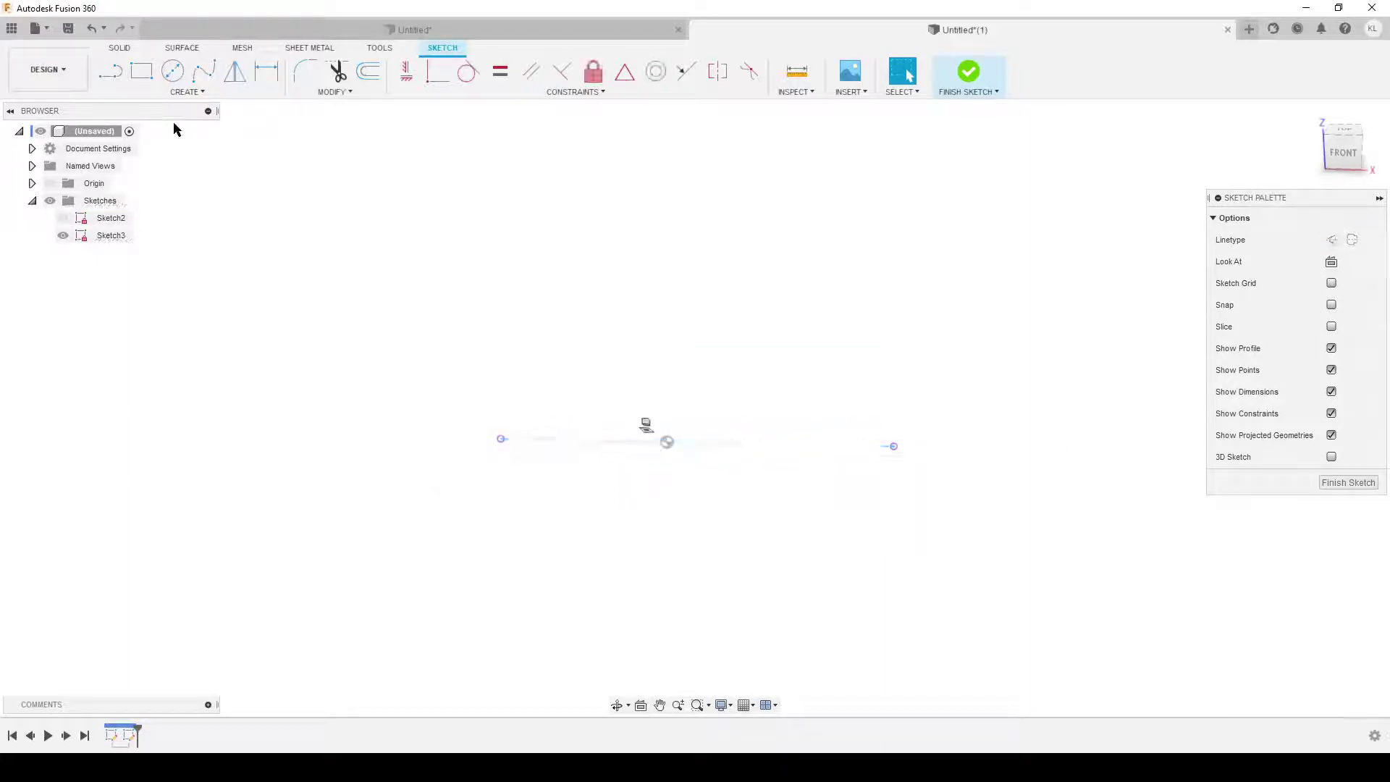
{"action": "left_click", "coordinate": [174, 71]}
{"action": "left_click", "coordinate": [1315, 305]}
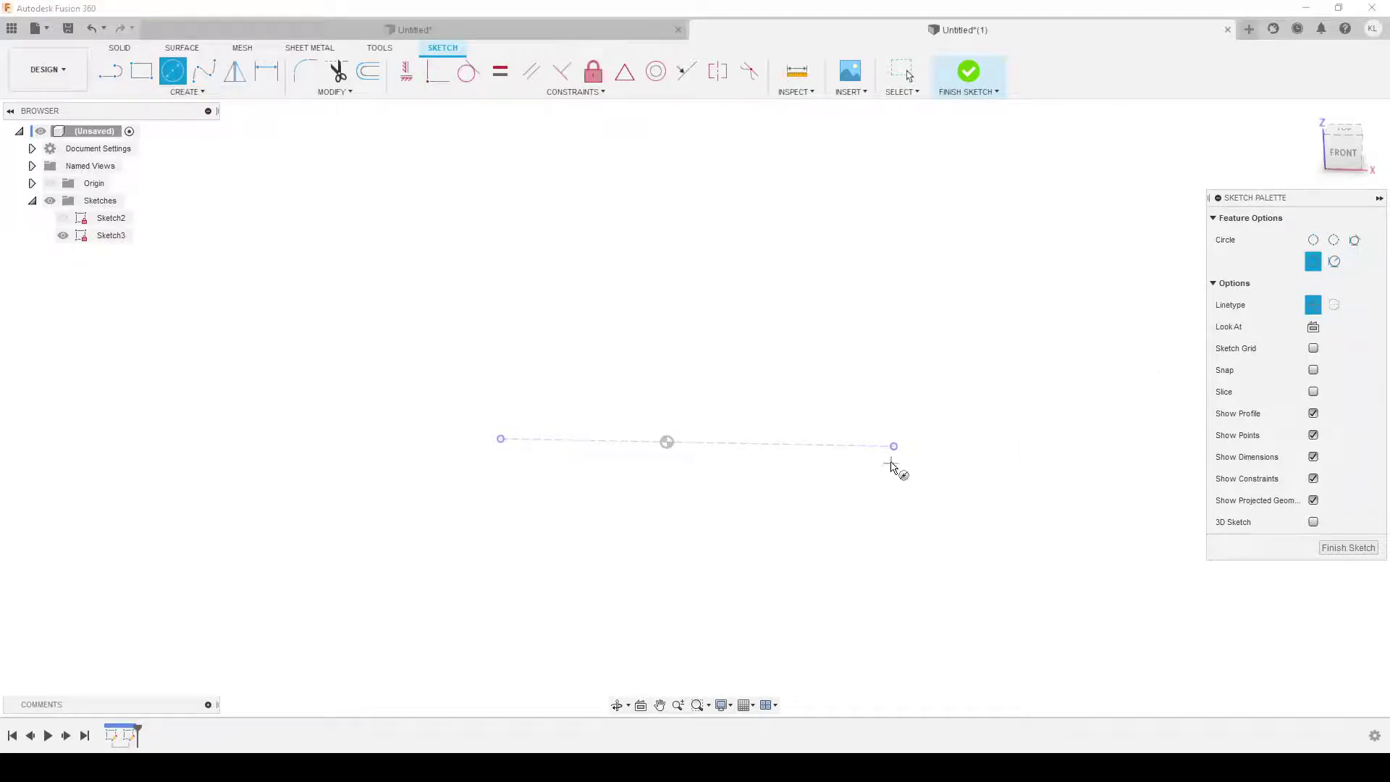
{"action": "left_click", "coordinate": [894, 446]}
{"action": "left_click", "coordinate": [502, 439]}
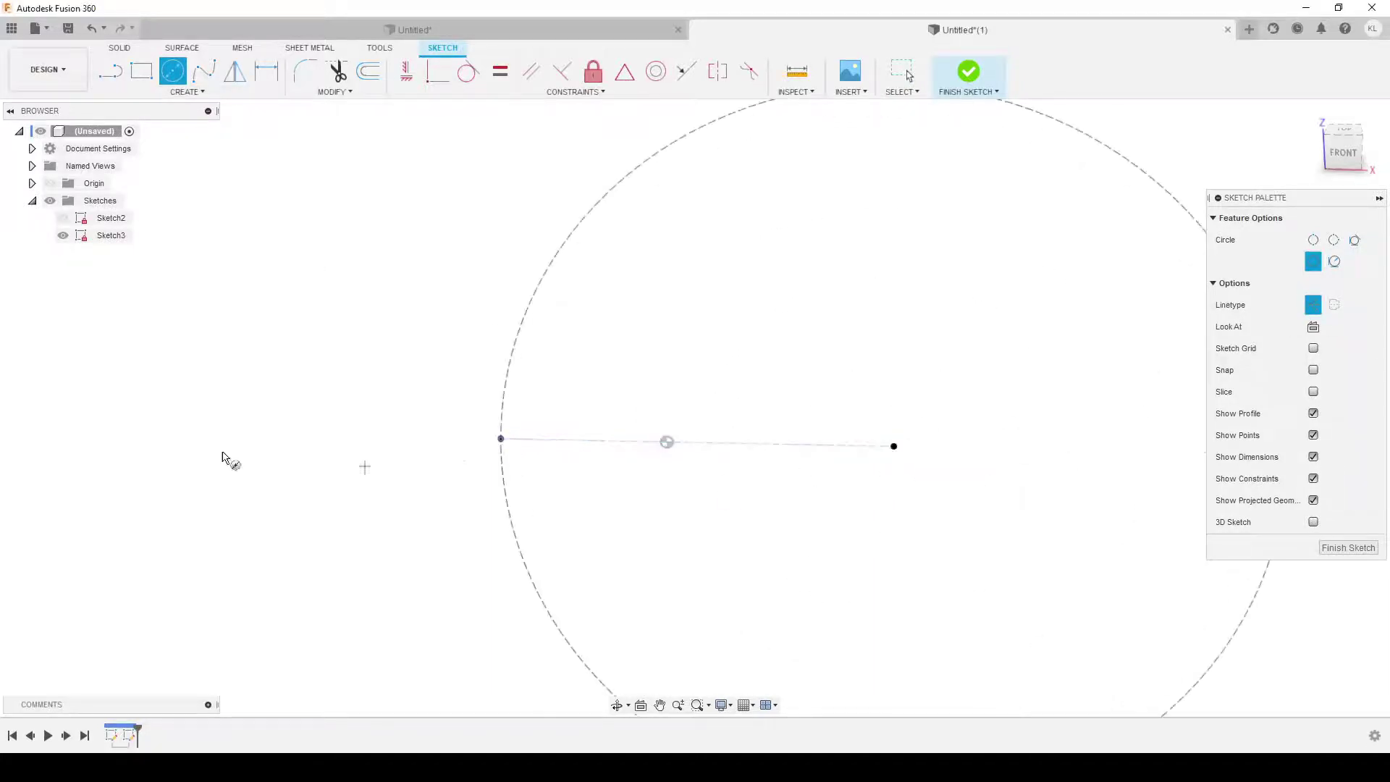
{"action": "left_click", "coordinate": [64, 219]}
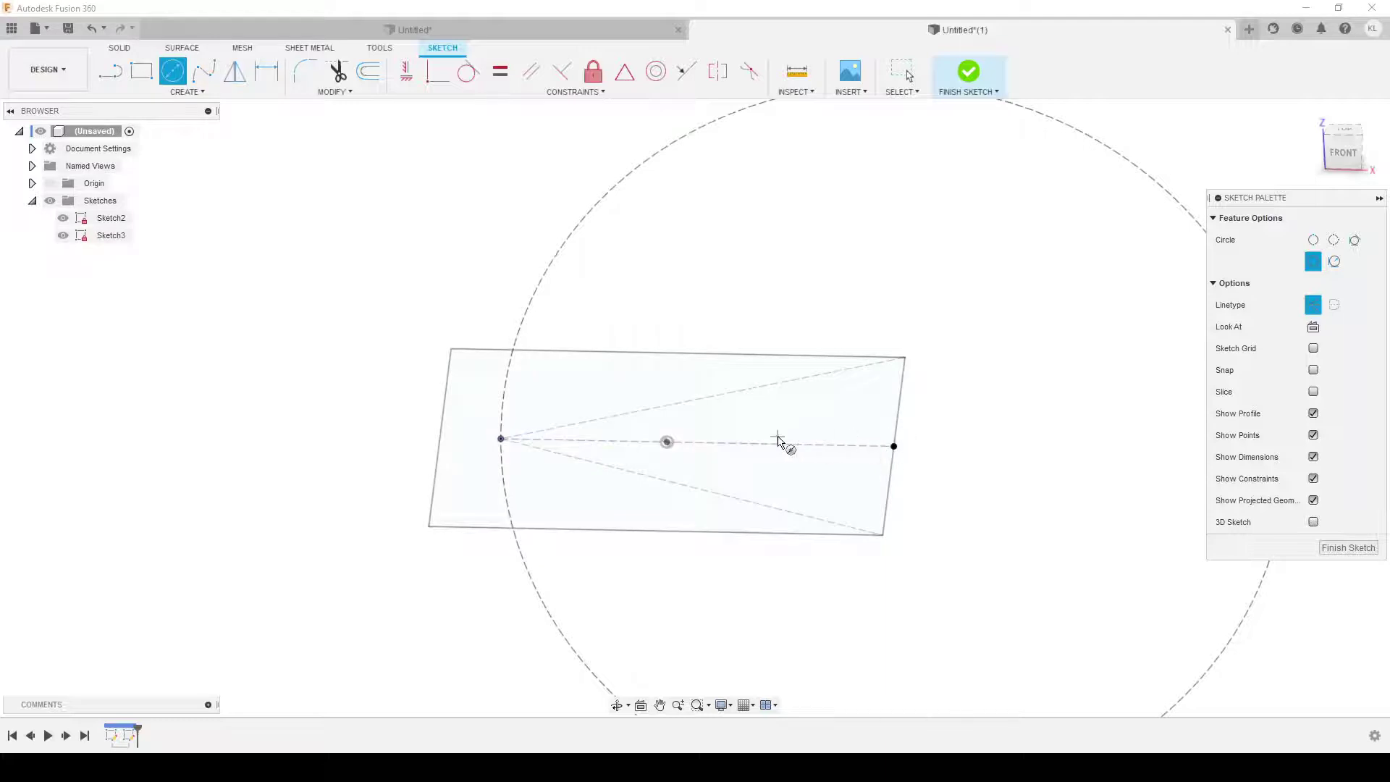
{"action": "left_click", "coordinate": [64, 220]}
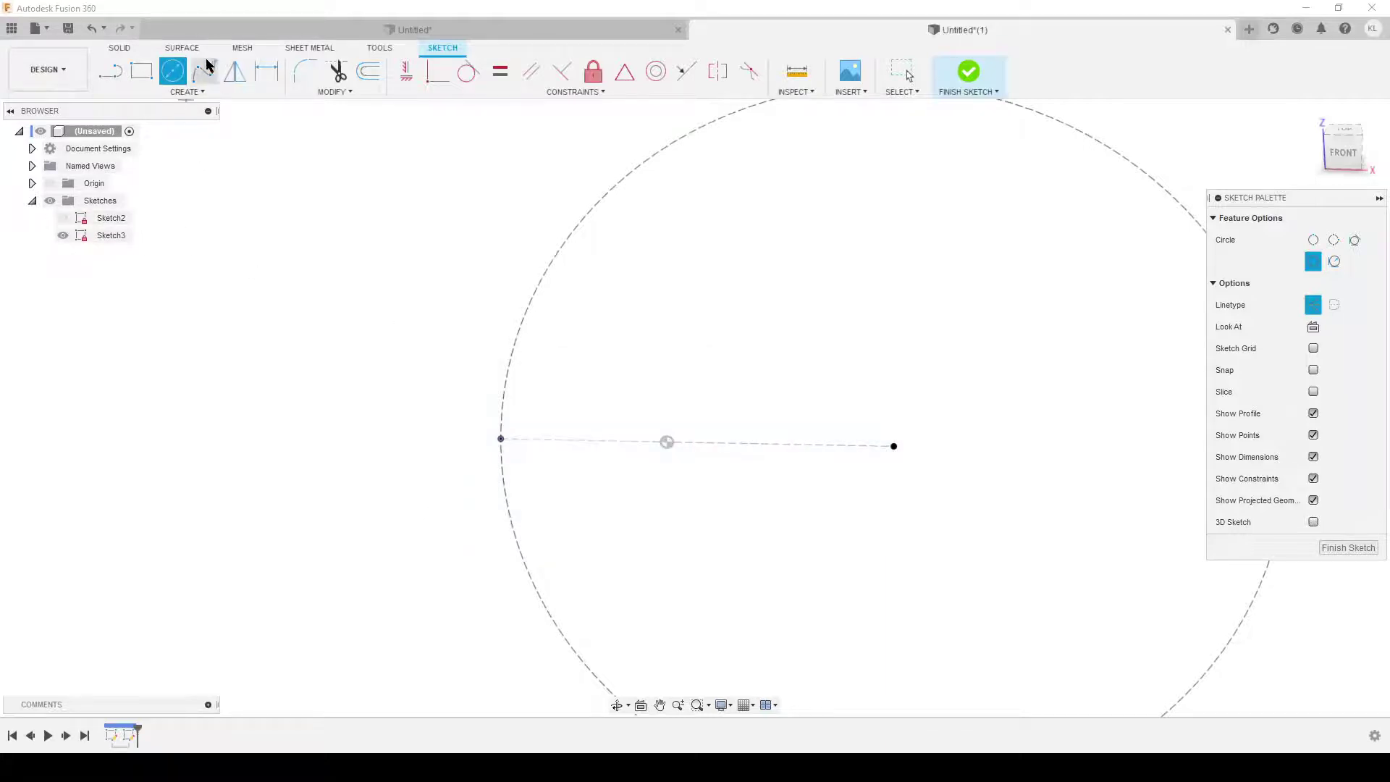
Draw a vertical construction line from the origin up to the circle, and a sloping construction line joining its top to the circle's centre
{"action": "left_click", "coordinate": [110, 71]}
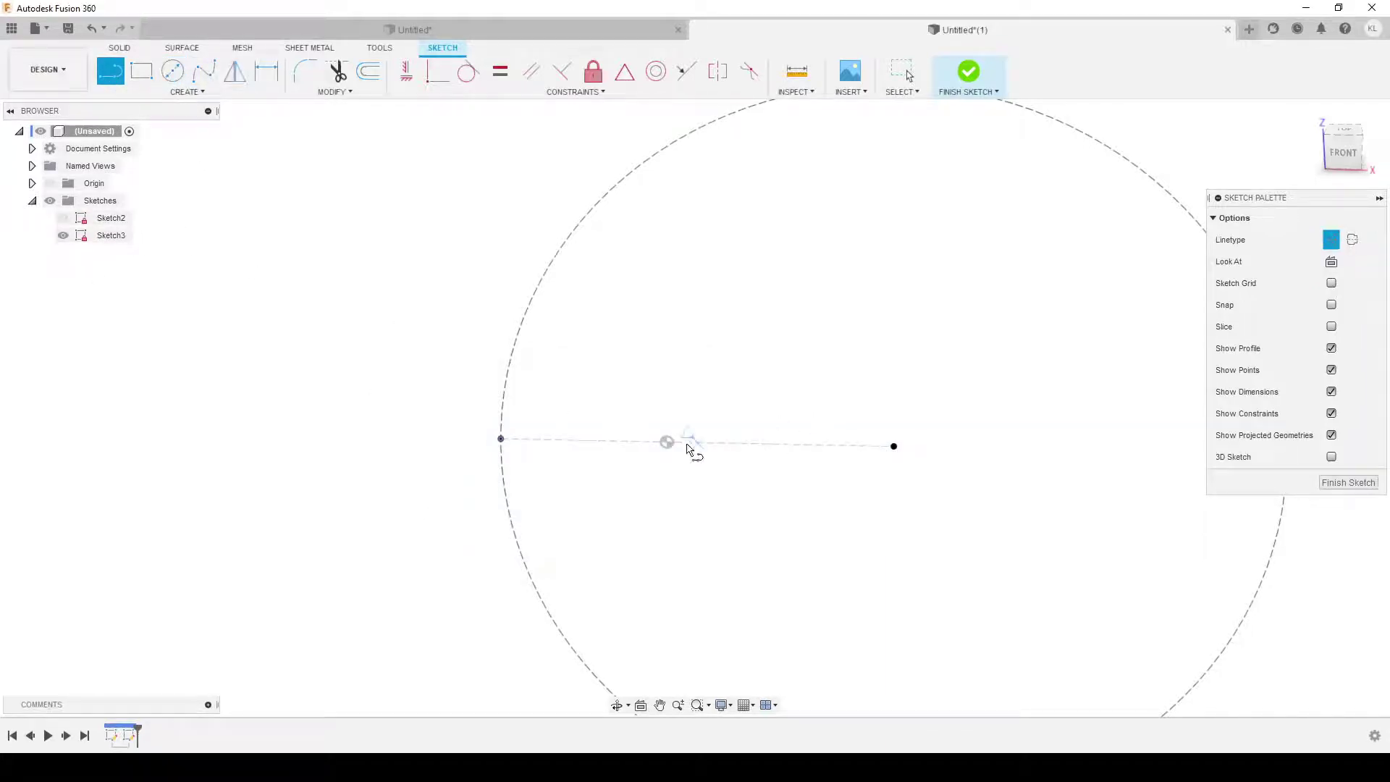
{"action": "left_click", "coordinate": [666, 444]}
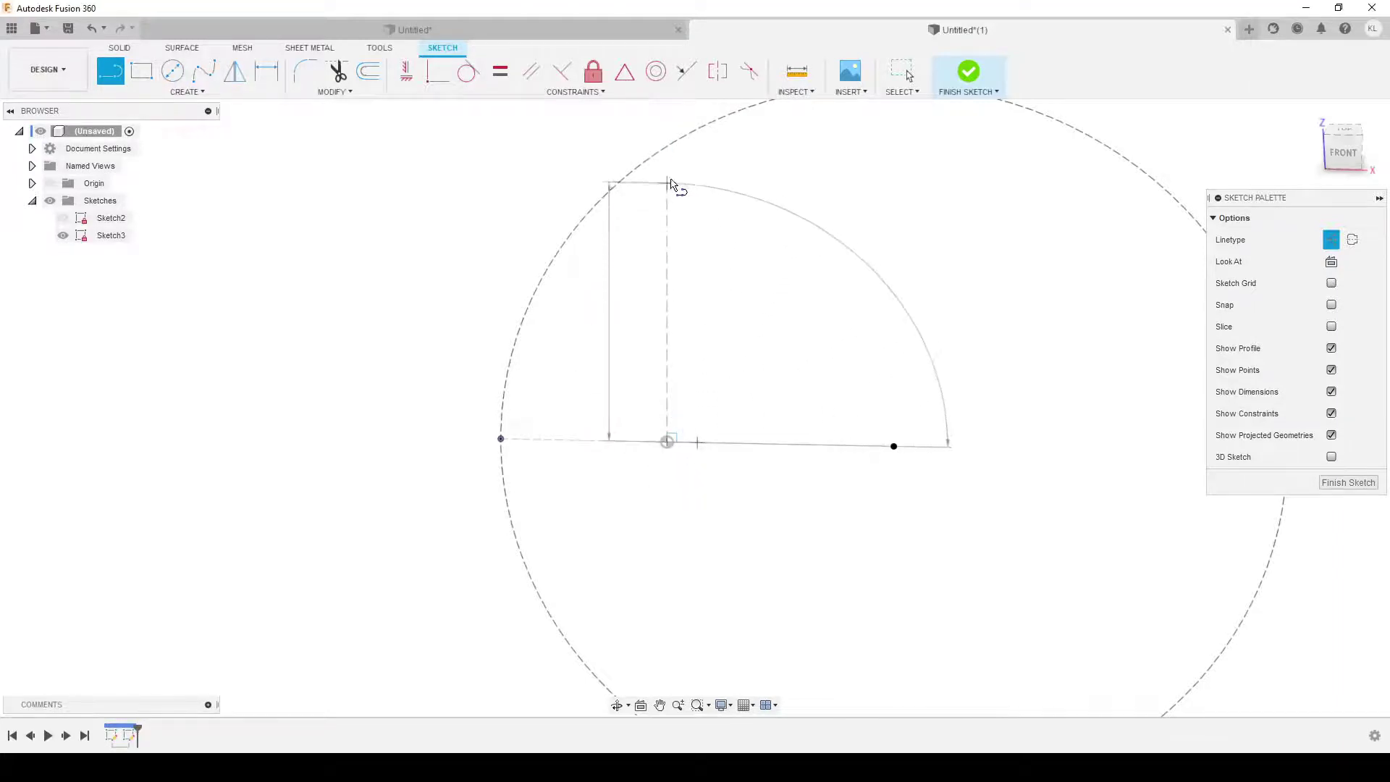
{"action": "left_click", "coordinate": [668, 147]}
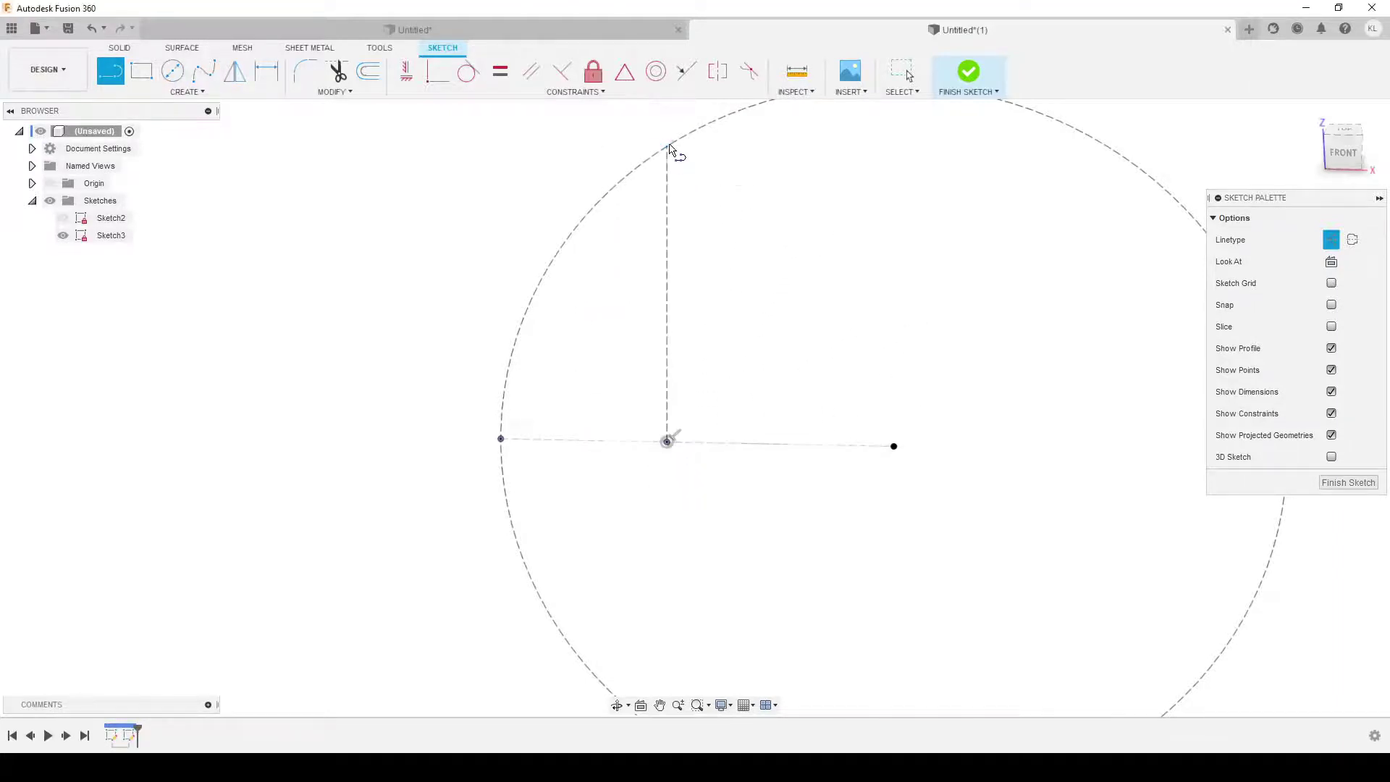
{"action": "left_click", "coordinate": [894, 447]}
{"action": "left_click", "coordinate": [664, 150]}
Draw a construction line from the origin perpendicular to the sloping line, then finish the sketch and show the square's sketch
{"action": "left_click", "coordinate": [667, 443]}
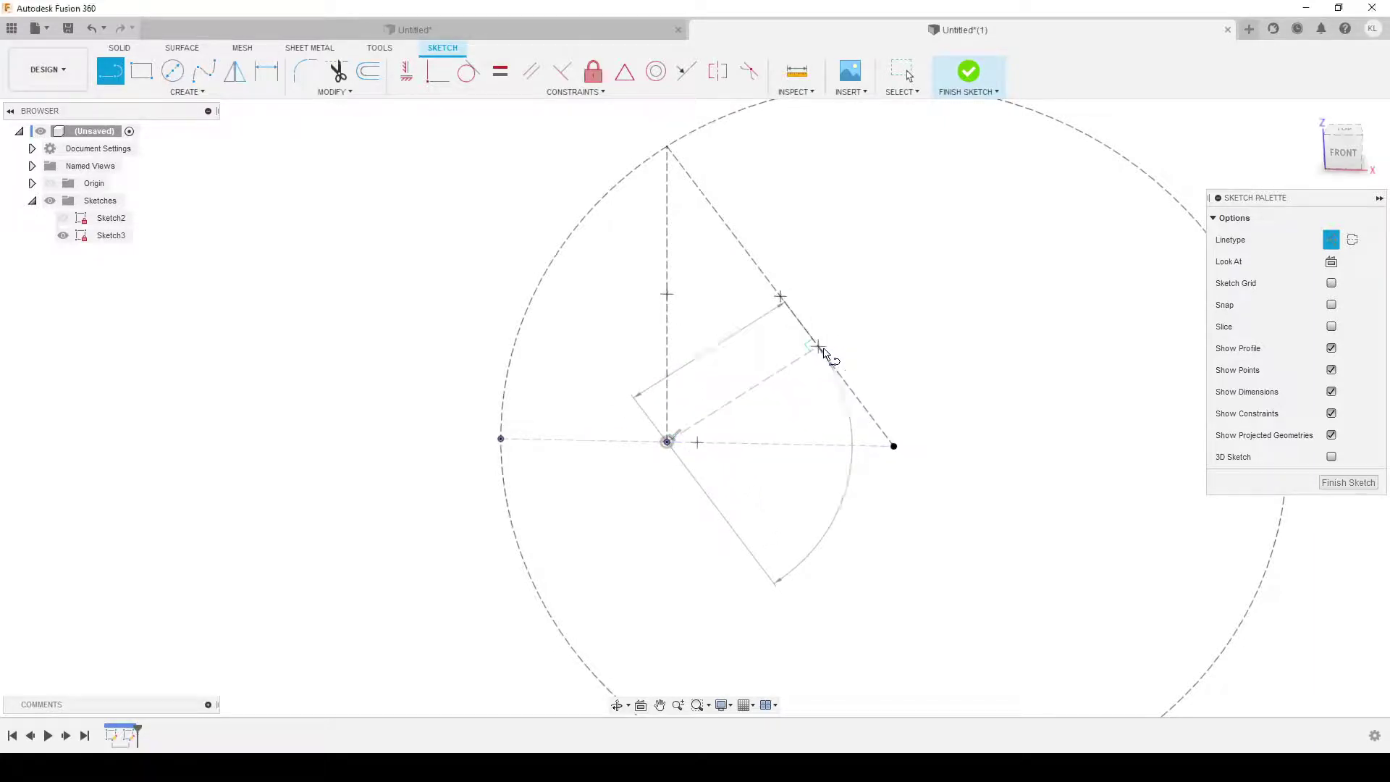
{"action": "left_click", "coordinate": [814, 349]}
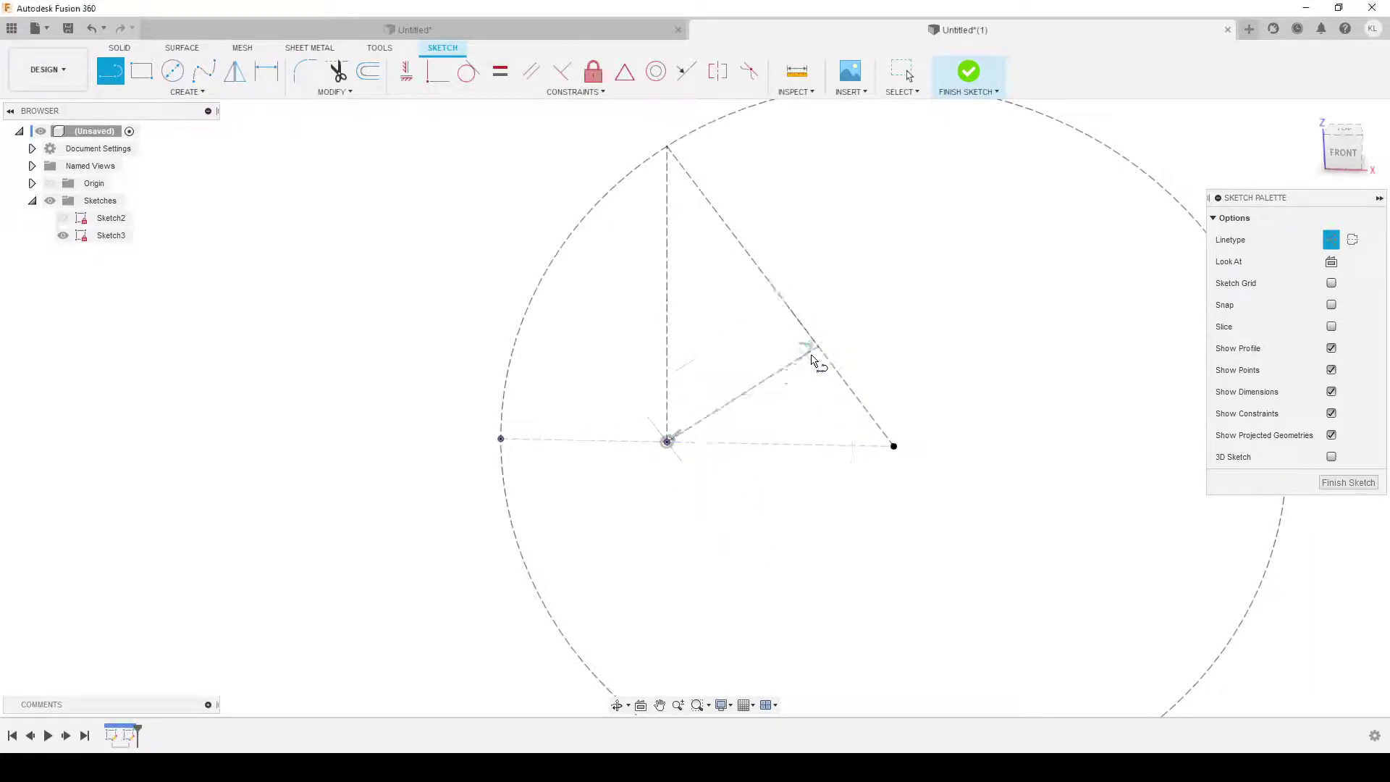
{"action": "left_click", "coordinate": [1366, 491]}
{"action": "left_click", "coordinate": [63, 218]}
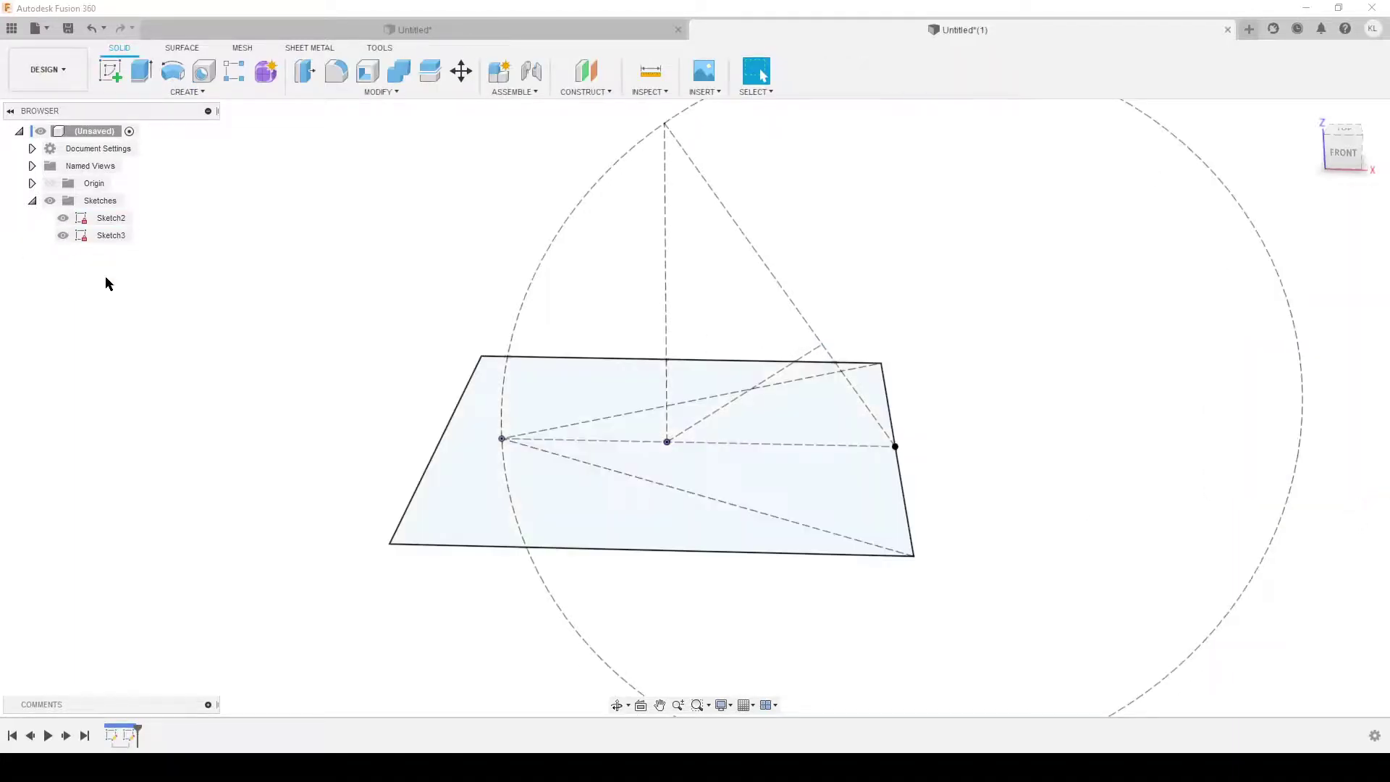
Create a solid circular pipe along the square as a new body, with the section size defined as diam = 8 mm
{"action": "scroll", "coordinate": [109, 284], "scroll_direction": "down", "scroll_amount": 2}
{"action": "mouse_move", "coordinate": [388, 391]}
{"action": "middle_mouse_down", "text": "shift"}
{"action": "mouse_move", "coordinate": [275, 351]}
{"action": "mouse_move", "coordinate": [402, 330]}
{"action": "middle_mouse_up", "text": "shift"}
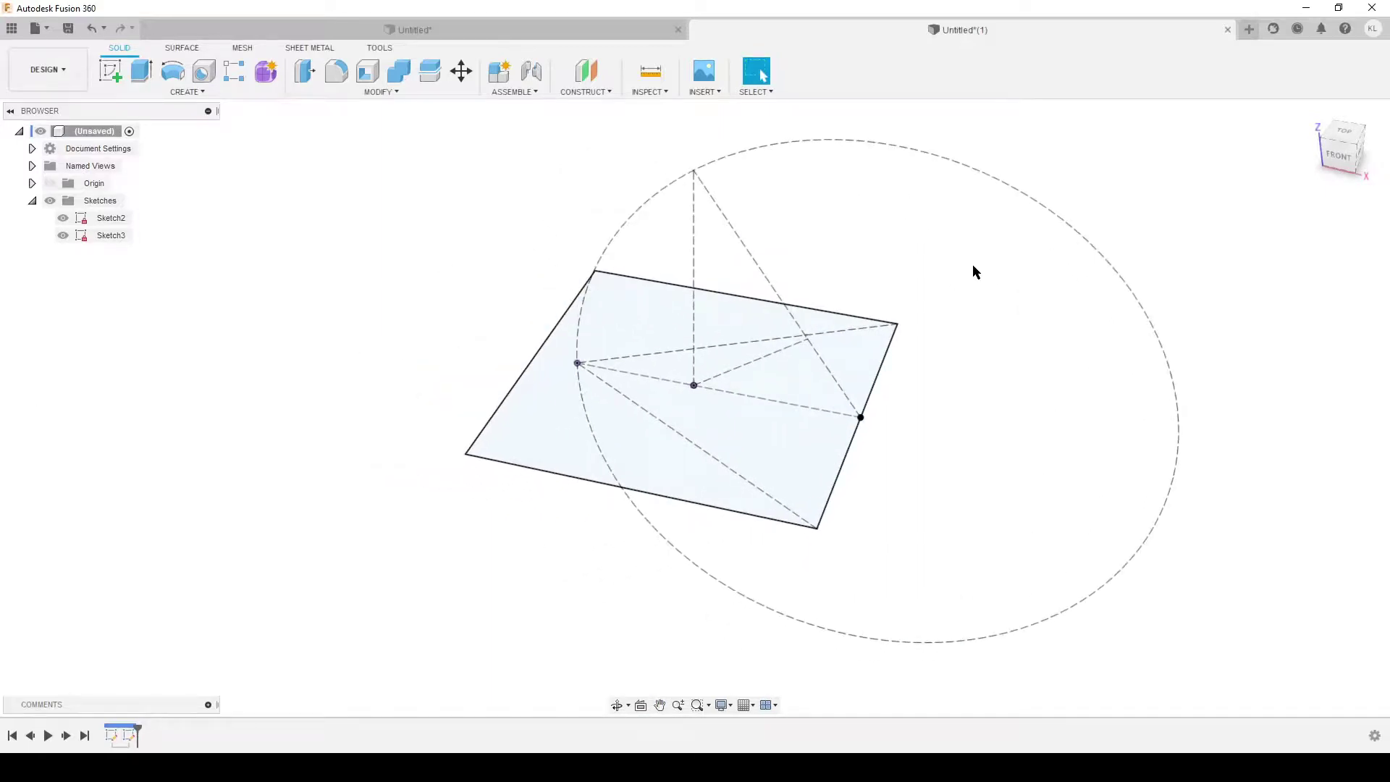
{"action": "scroll", "coordinate": [437, 370], "scroll_direction": "down", "scroll_amount": 1}
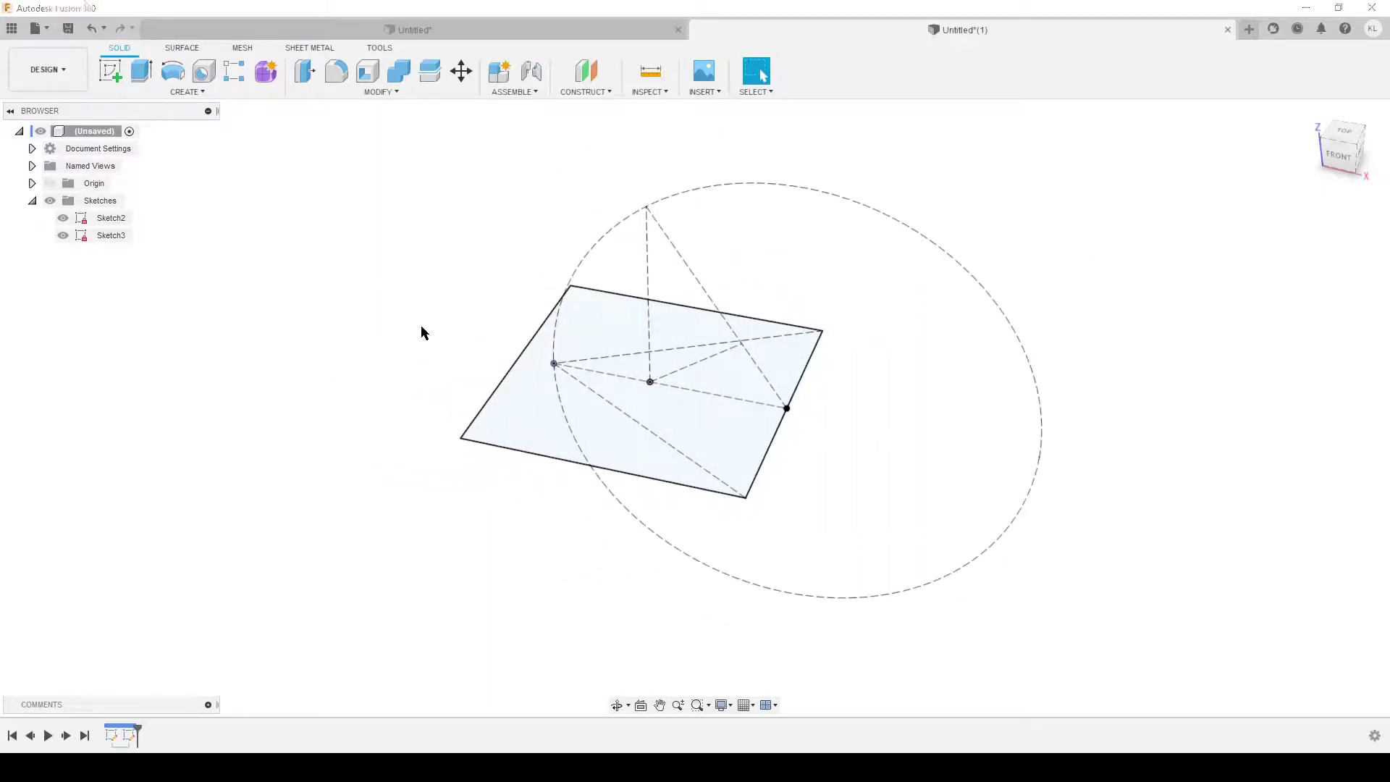
{"action": "type", "text": "s"}
{"action": "type", "text": "pipe"}
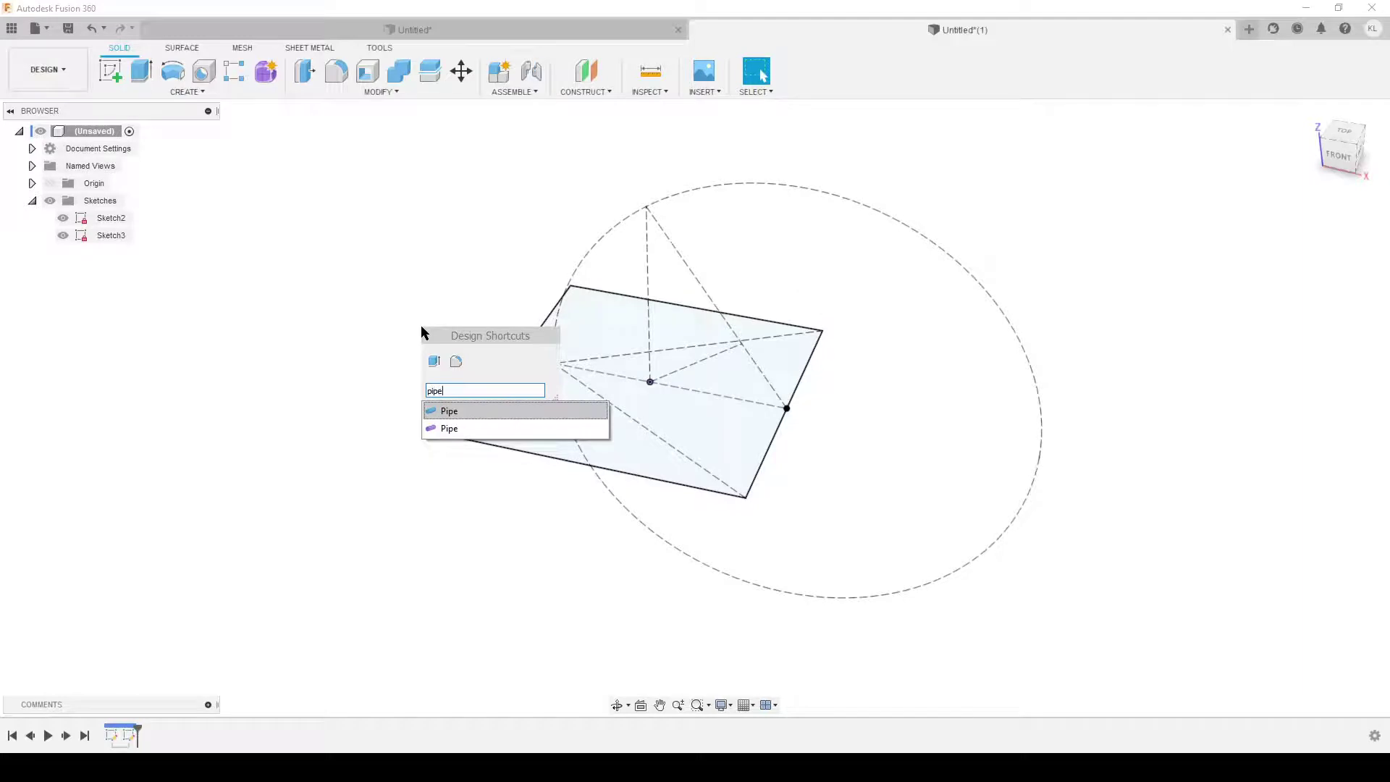
{"action": "left_click", "coordinate": [444, 413]}
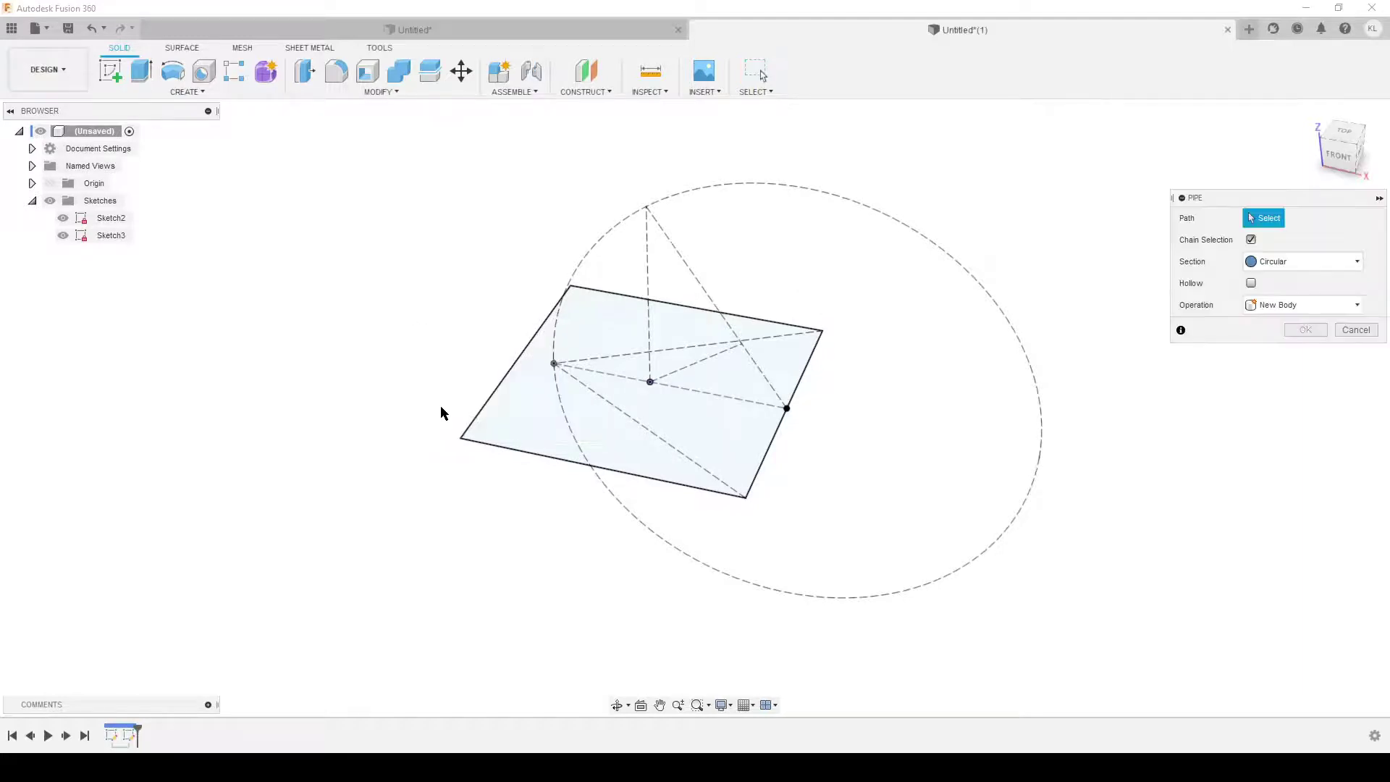
{"action": "left_click", "coordinate": [540, 457]}
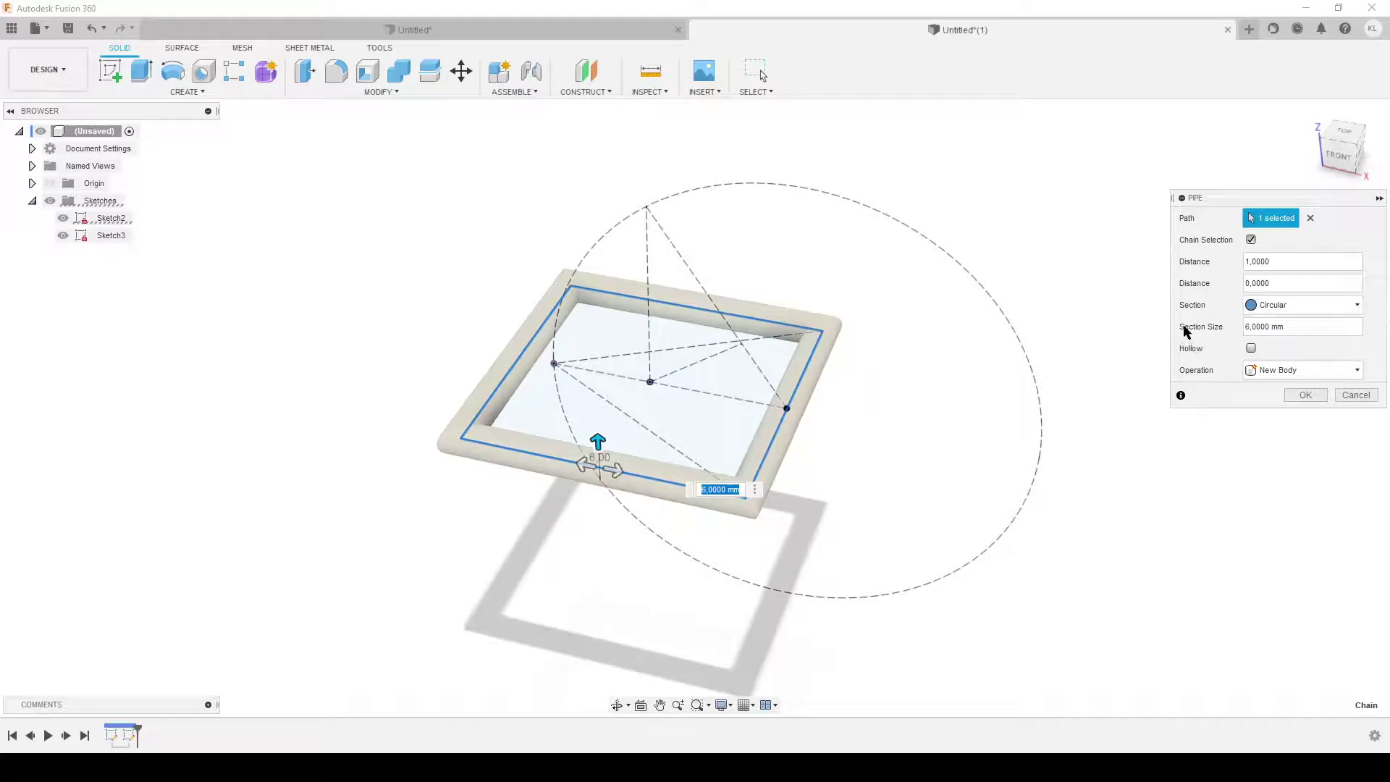
{"action": "left_click", "coordinate": [1264, 327]}
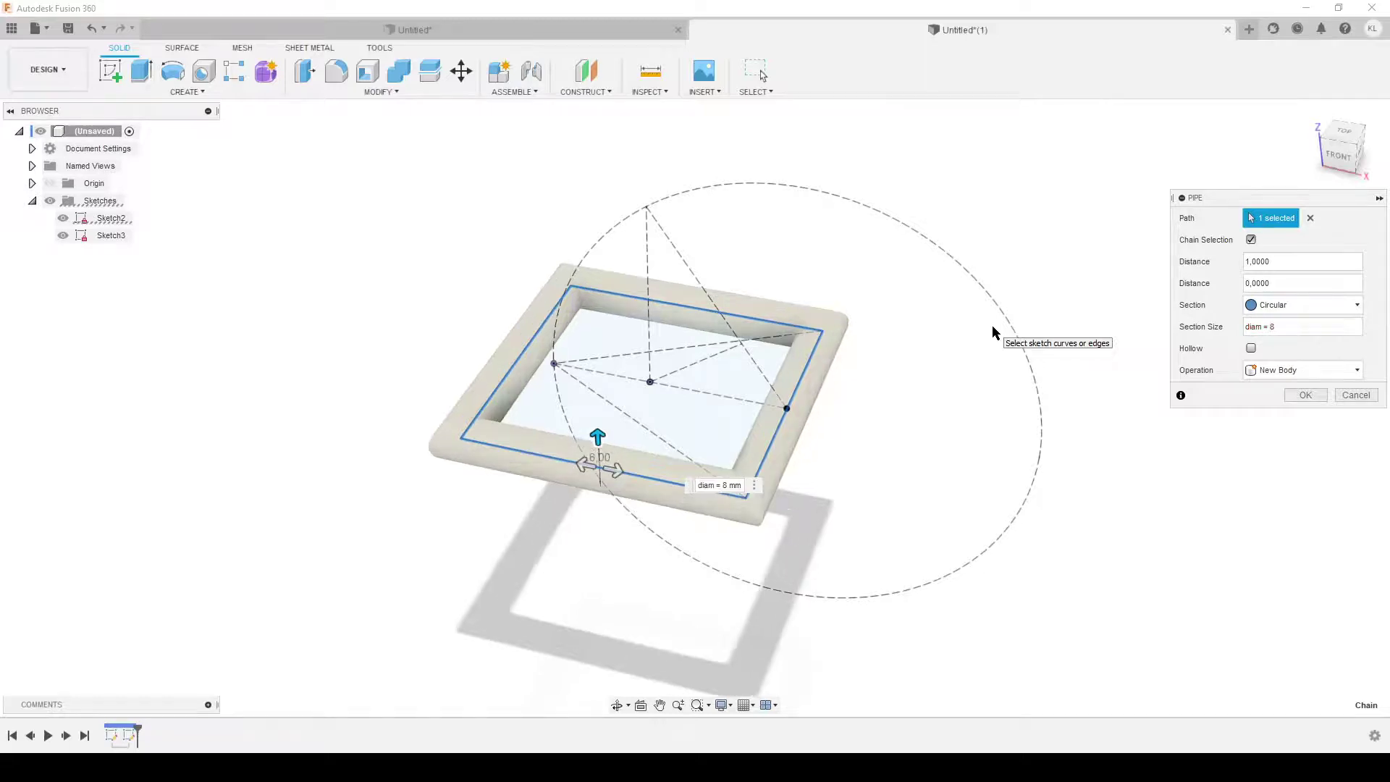
{"action": "key", "text": "Return"}
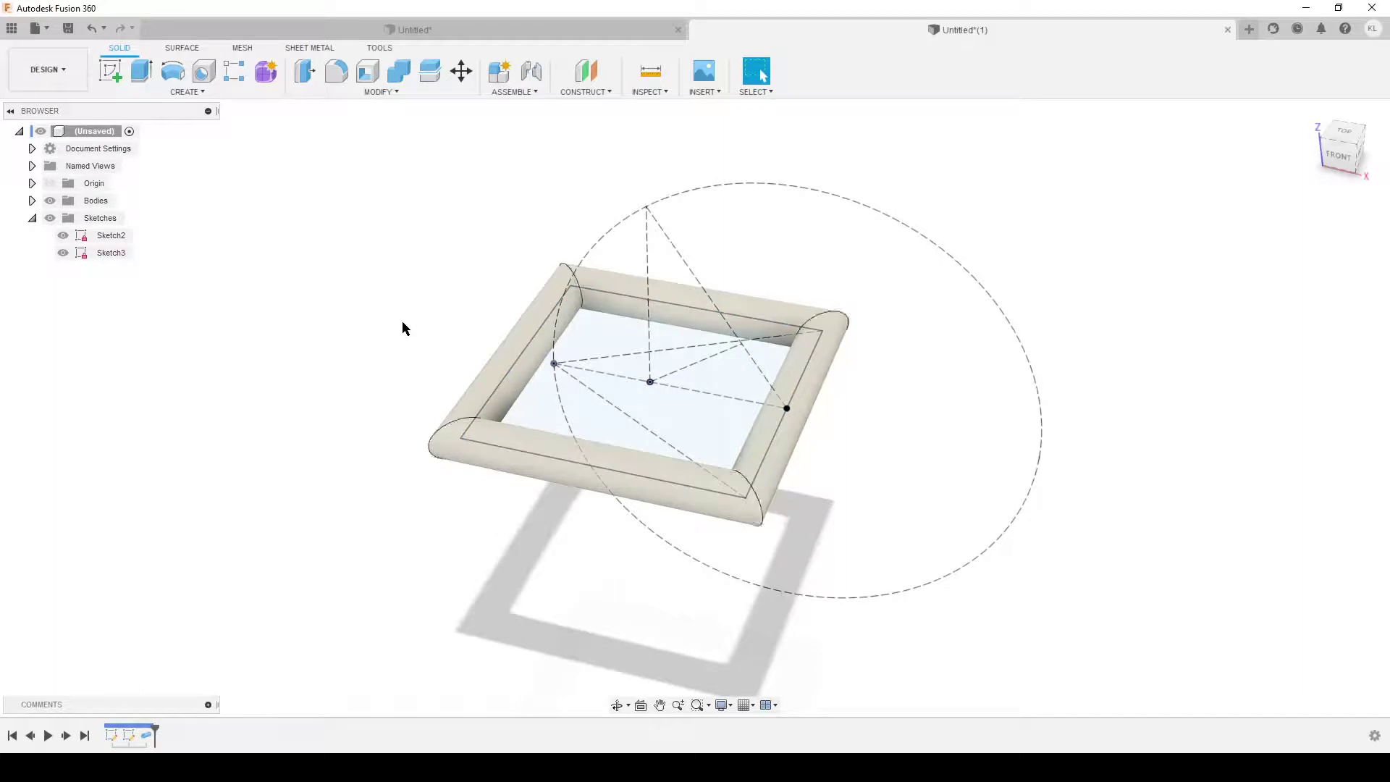
Fillet the four outer corner edges of the pipe frame with a radius of diam/2
{"action": "mouse_move", "coordinate": [560, 532]}
{"action": "middle_mouse_down", "text": "shift"}
{"action": "mouse_move", "coordinate": [630, 541]}
{"action": "mouse_move", "coordinate": [606, 537]}
{"action": "middle_mouse_up", "text": "shift"}
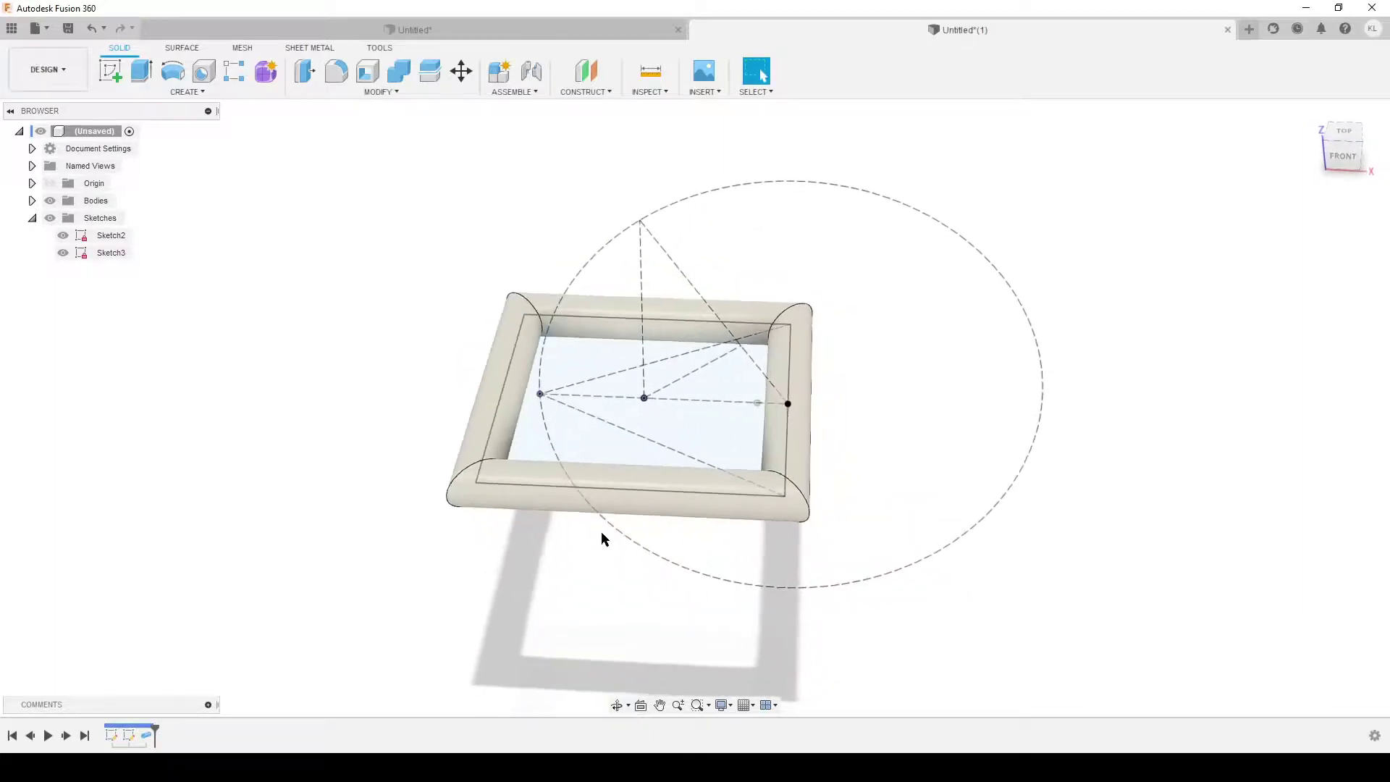
{"action": "type", "text": "s"}
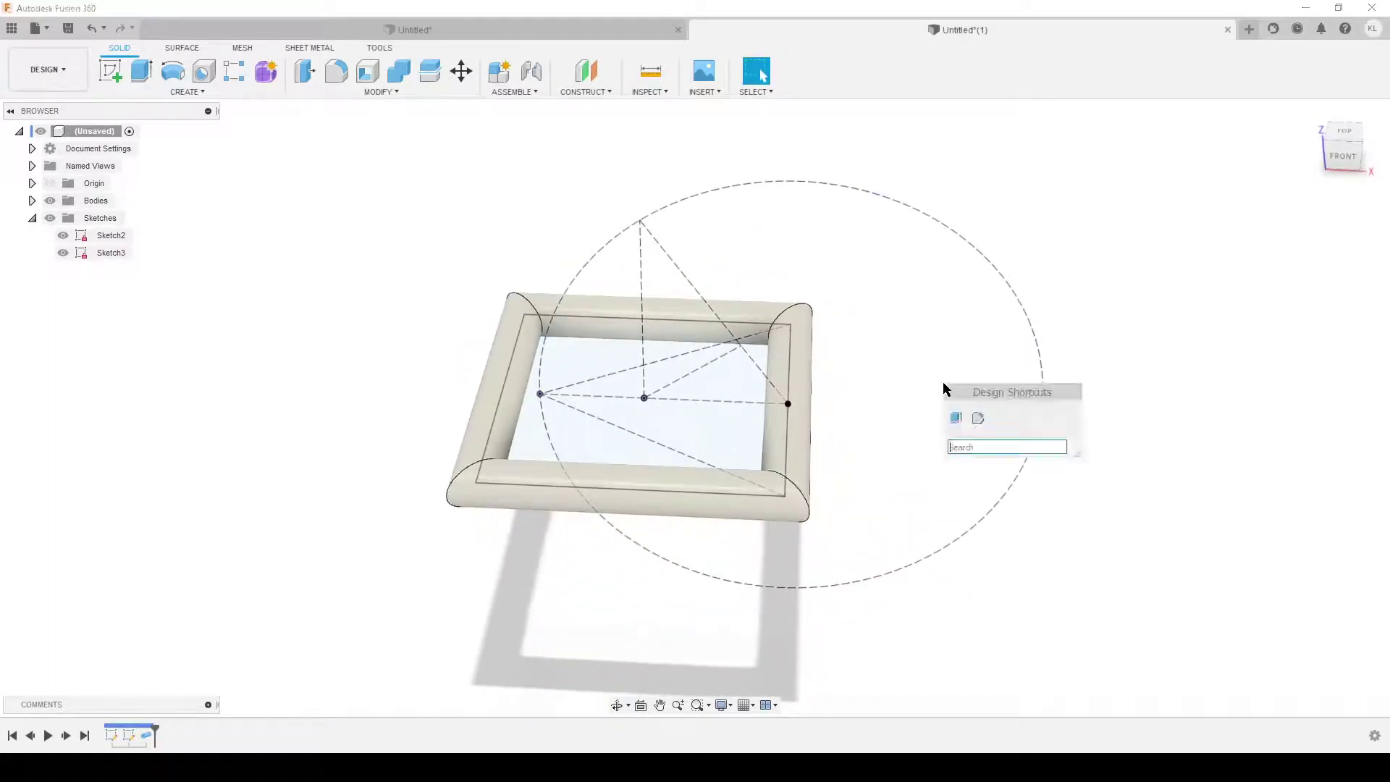
{"action": "type", "text": "fil"}
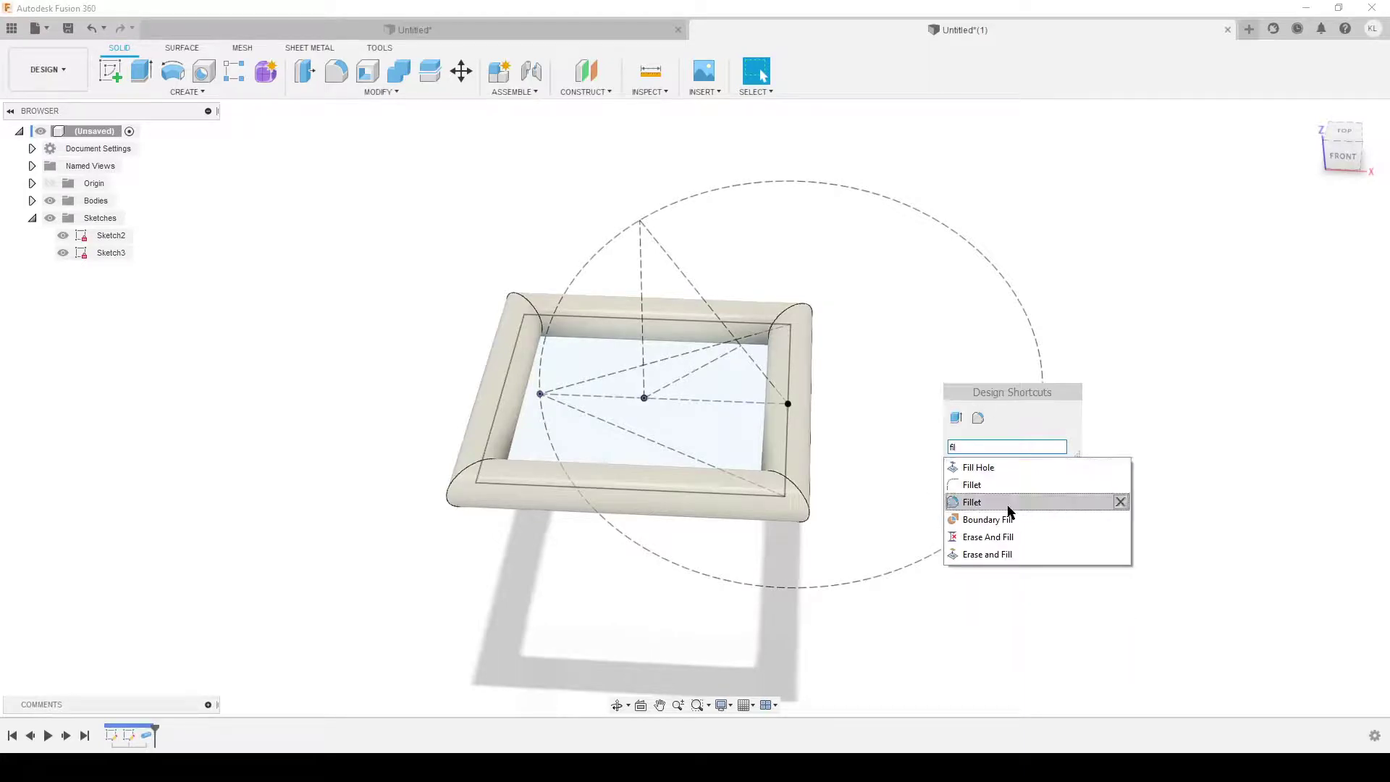
{"action": "left_click", "coordinate": [972, 502]}
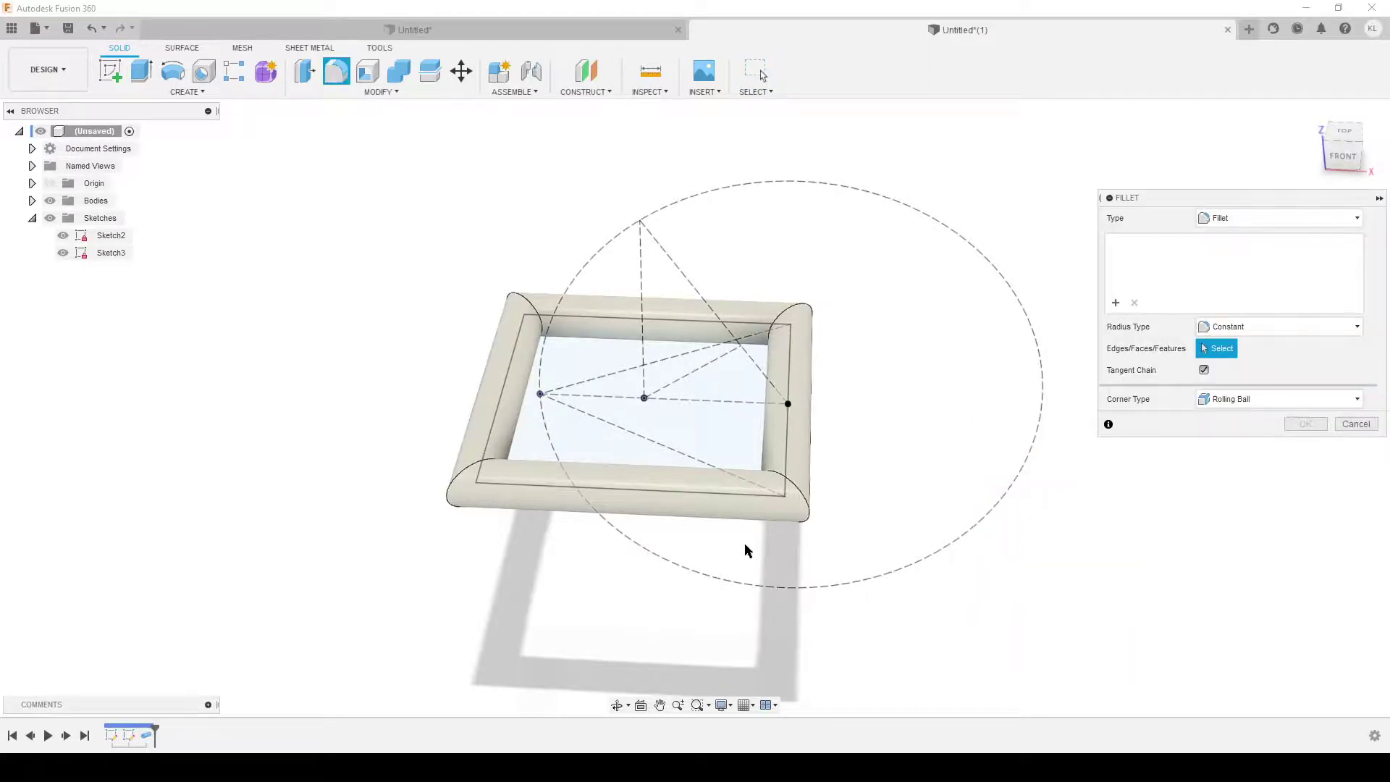
{"action": "left_click", "coordinate": [809, 519]}
{"action": "left_click", "coordinate": [811, 310]}
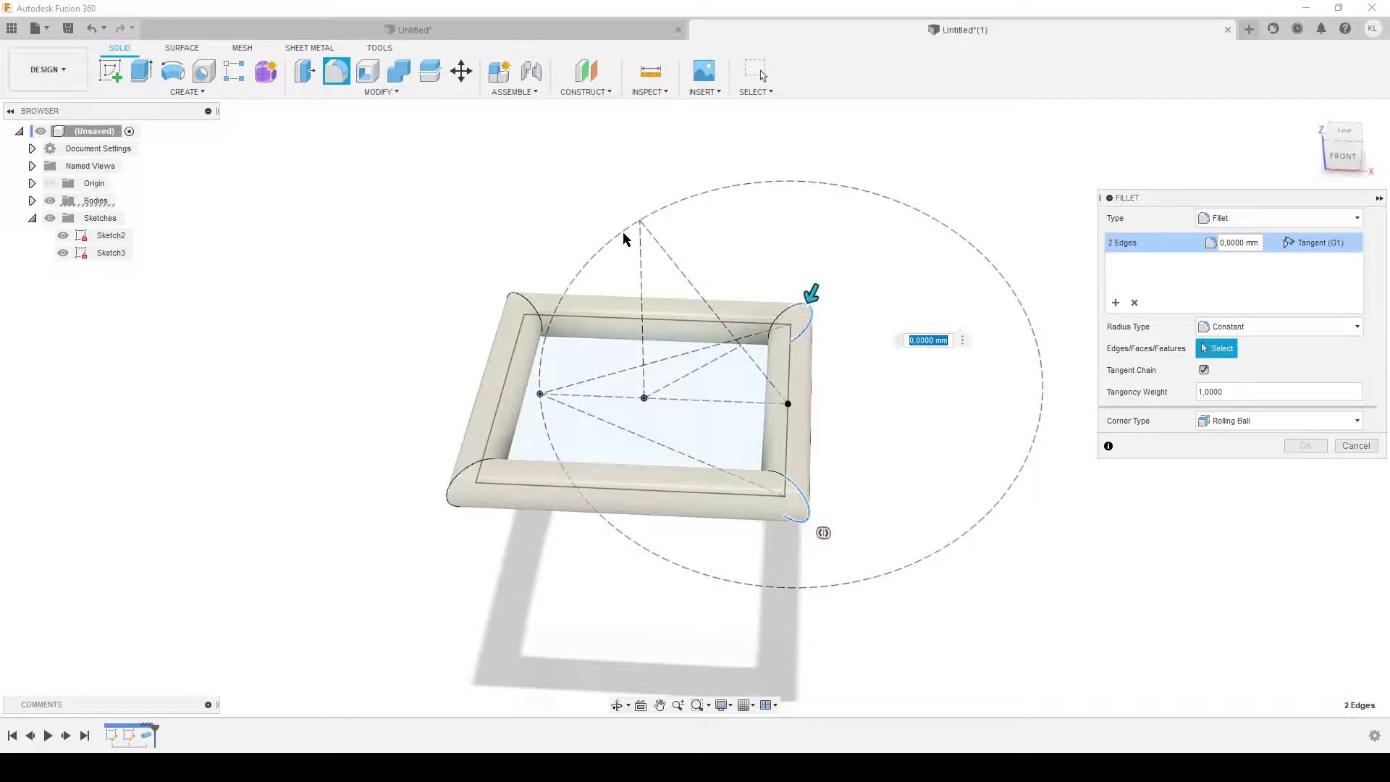
{"action": "left_click", "coordinate": [517, 292]}
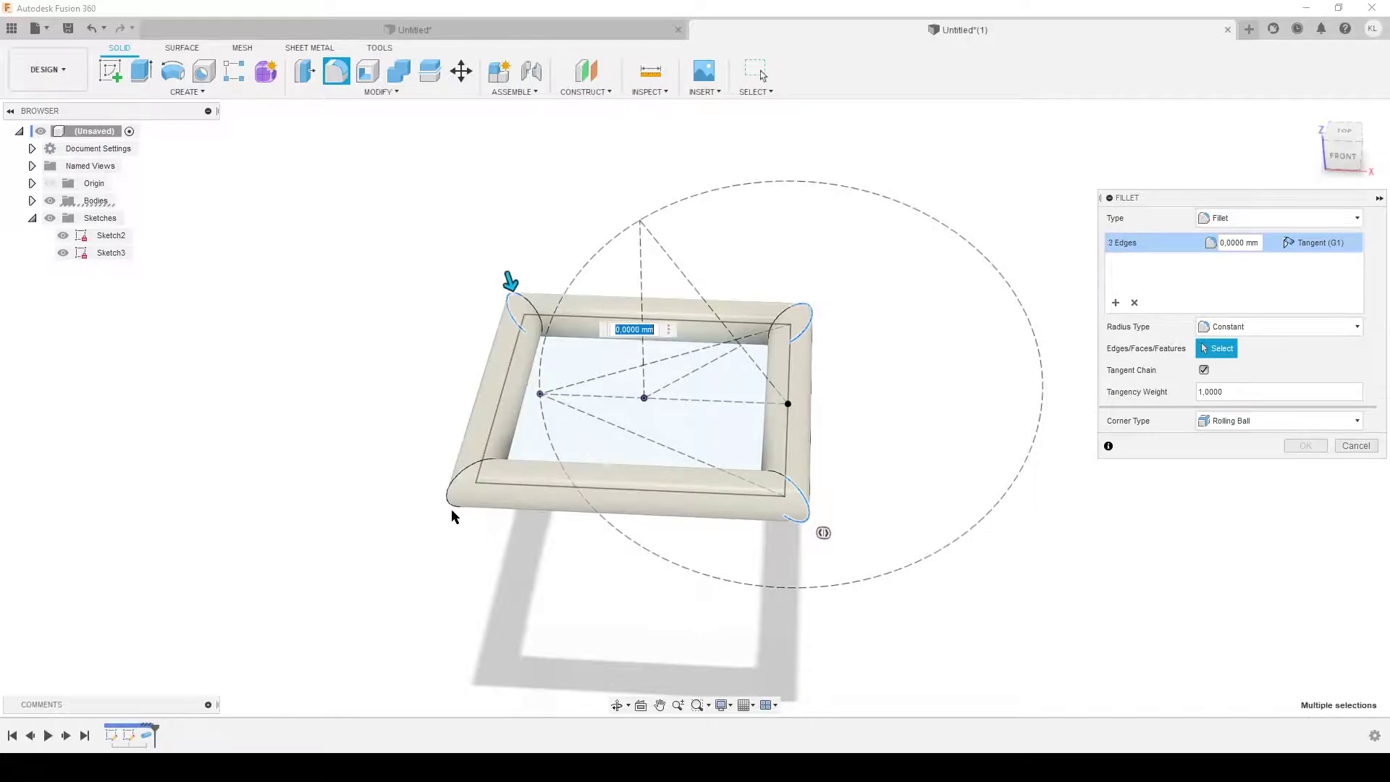
{"action": "left_click", "coordinate": [454, 508]}
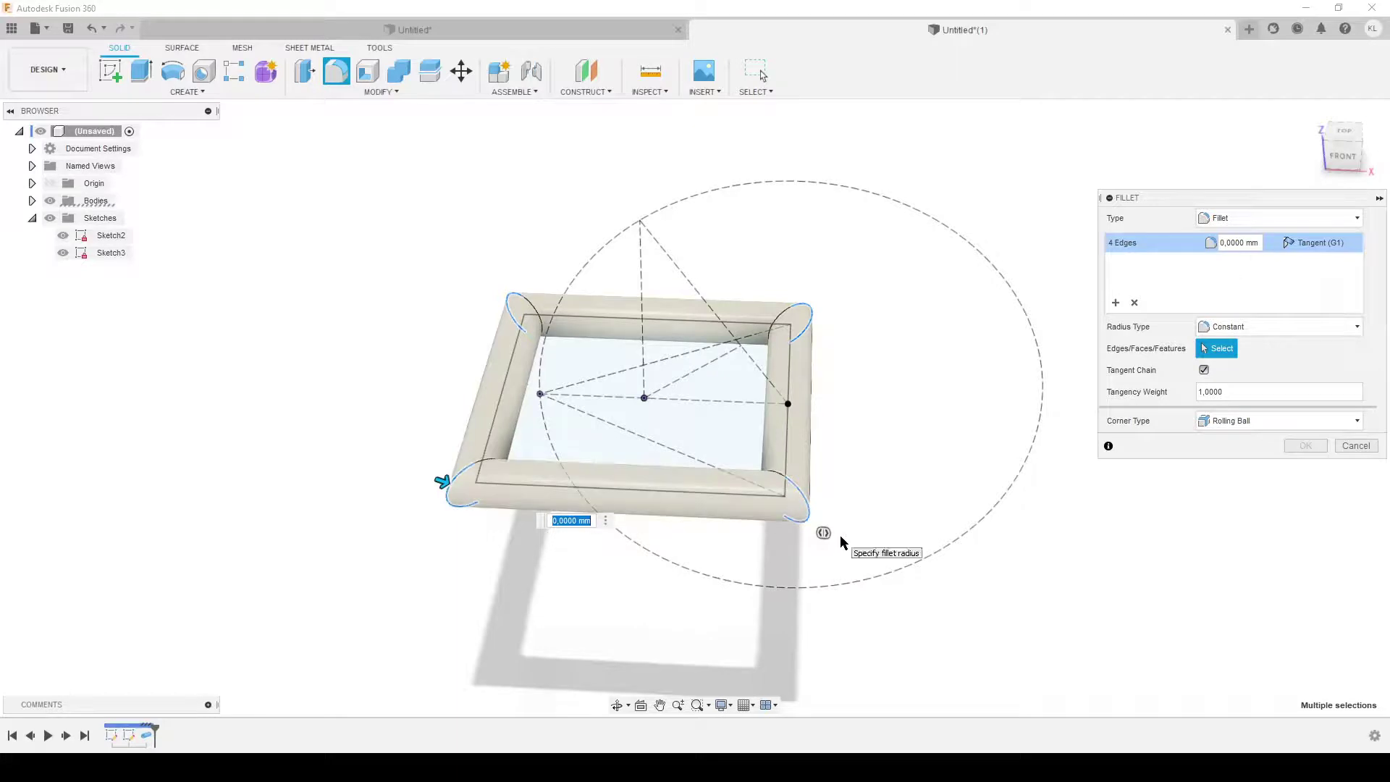
{"action": "type", "text": "di"}
{"action": "key", "text": "Return"}
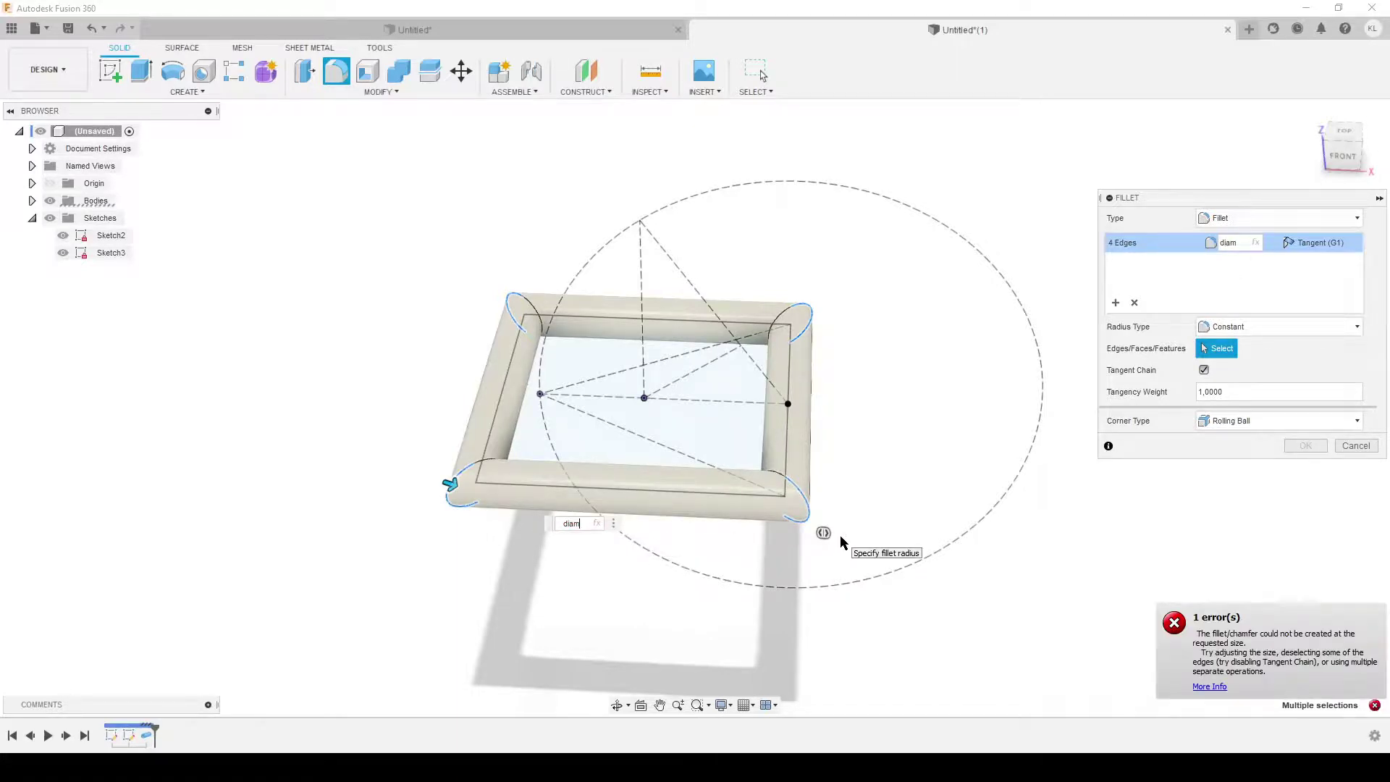
{"action": "type", "text": "/2"}
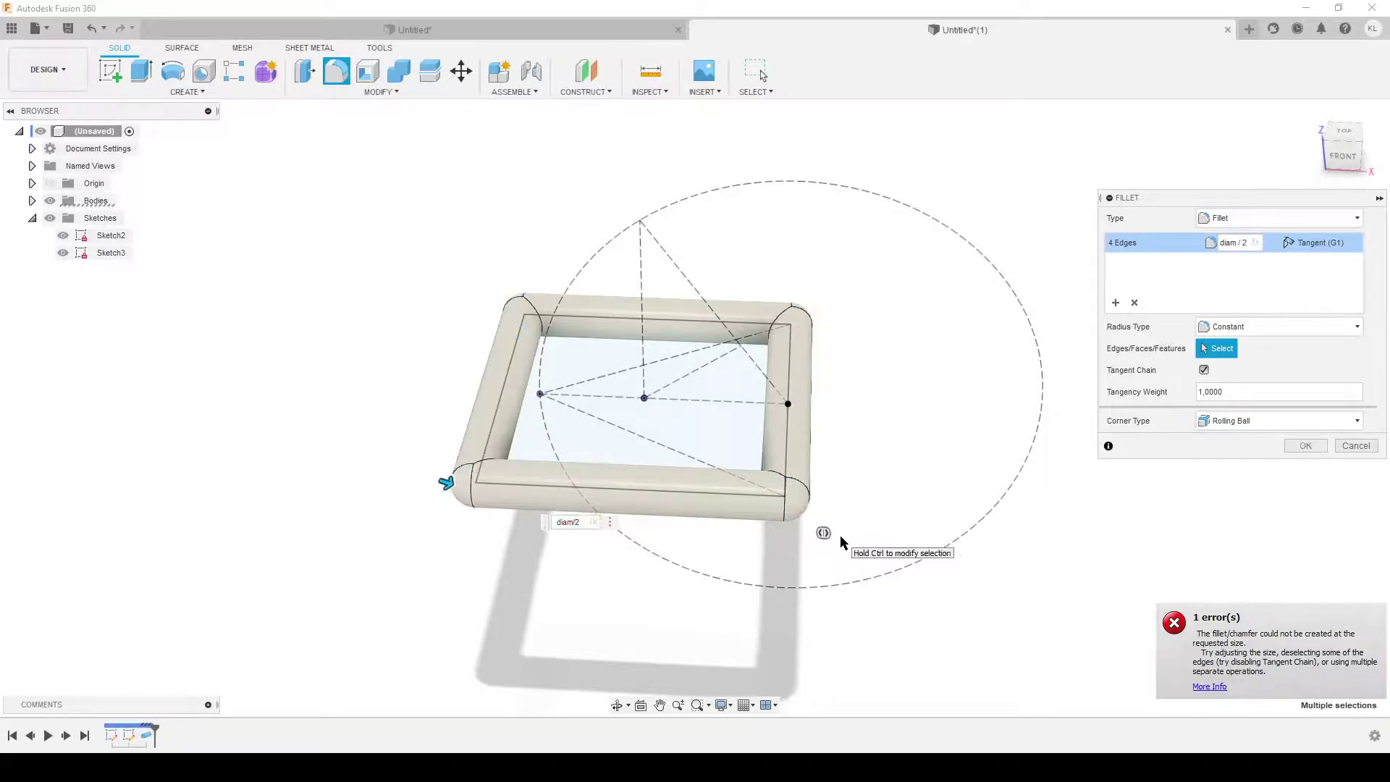
{"action": "key", "text": "Return"}
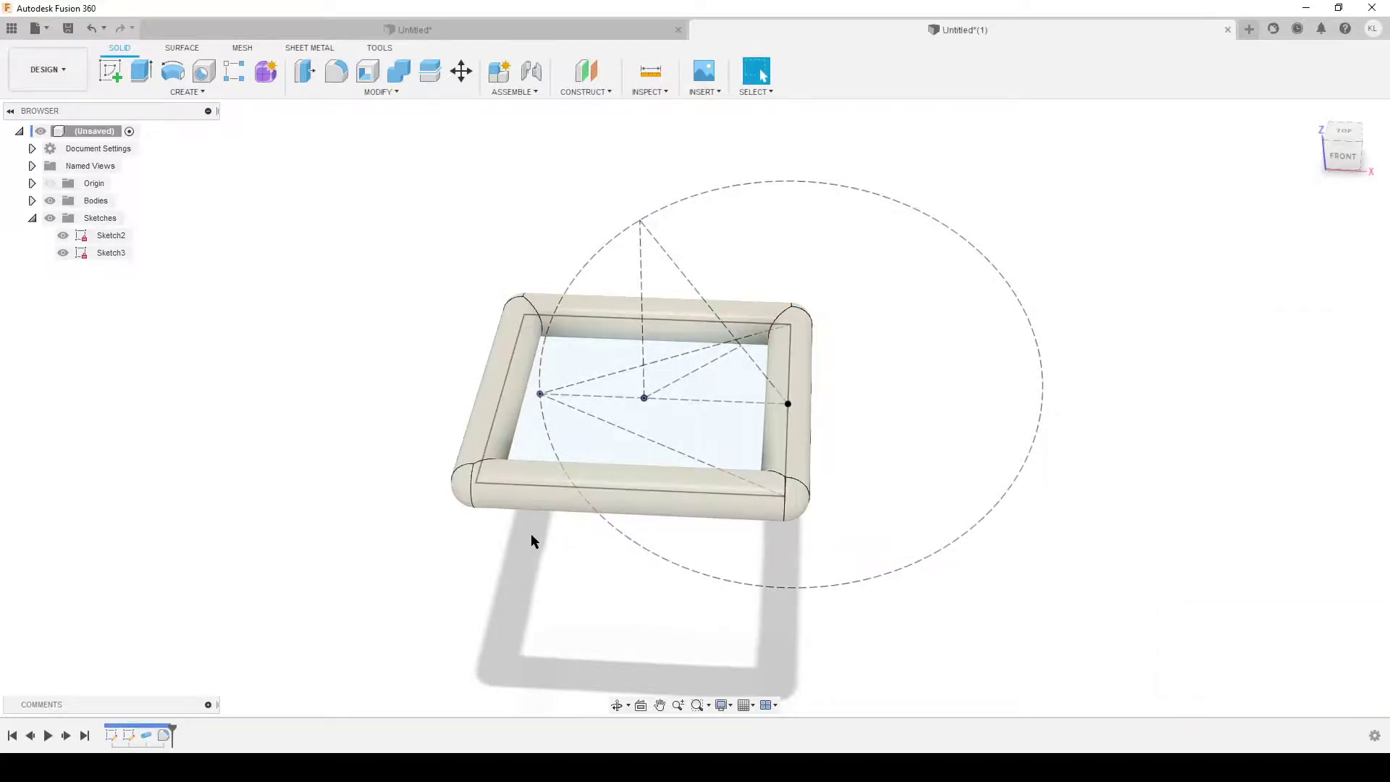
Set the pipe feature's section size to 10 mm
{"action": "double_click", "coordinate": [146, 735]}
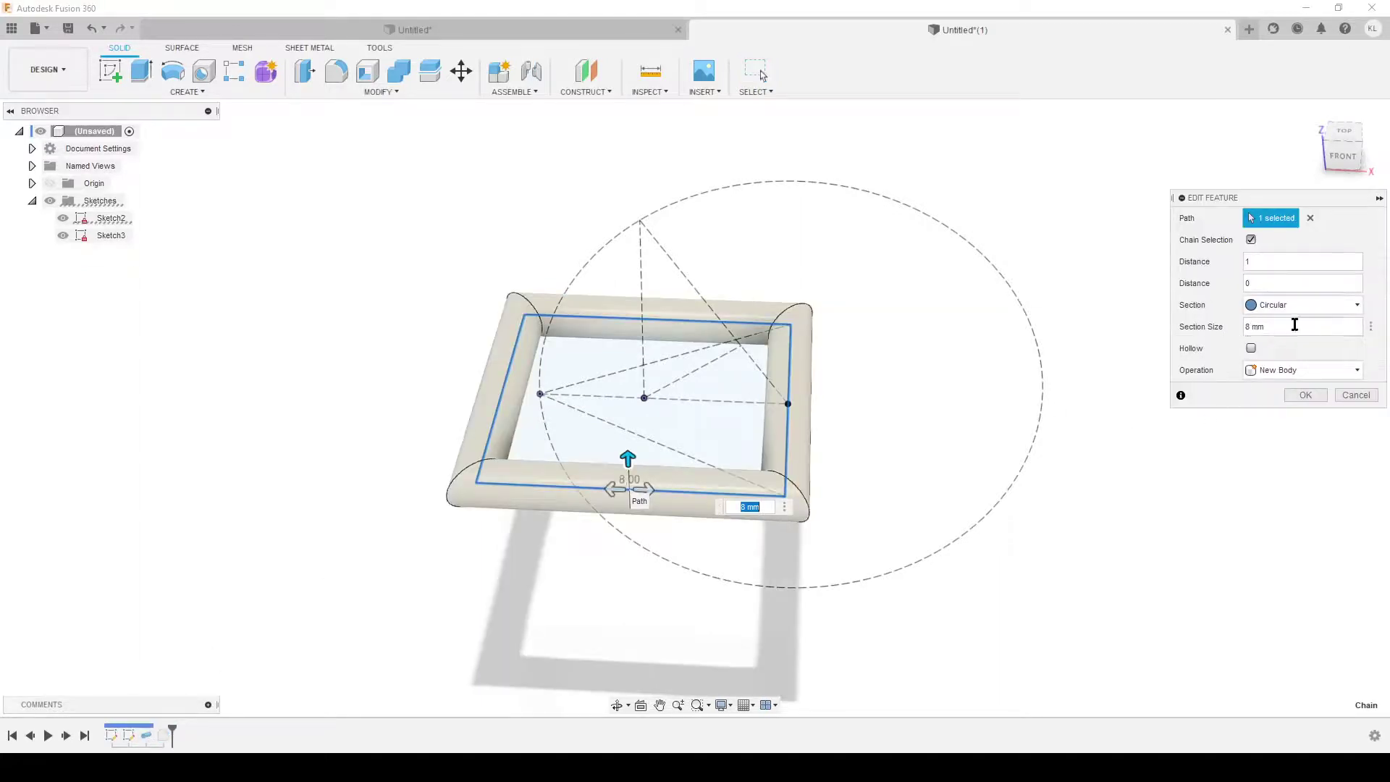
{"action": "left_click", "coordinate": [1295, 325]}
{"action": "type", "text": "1"}
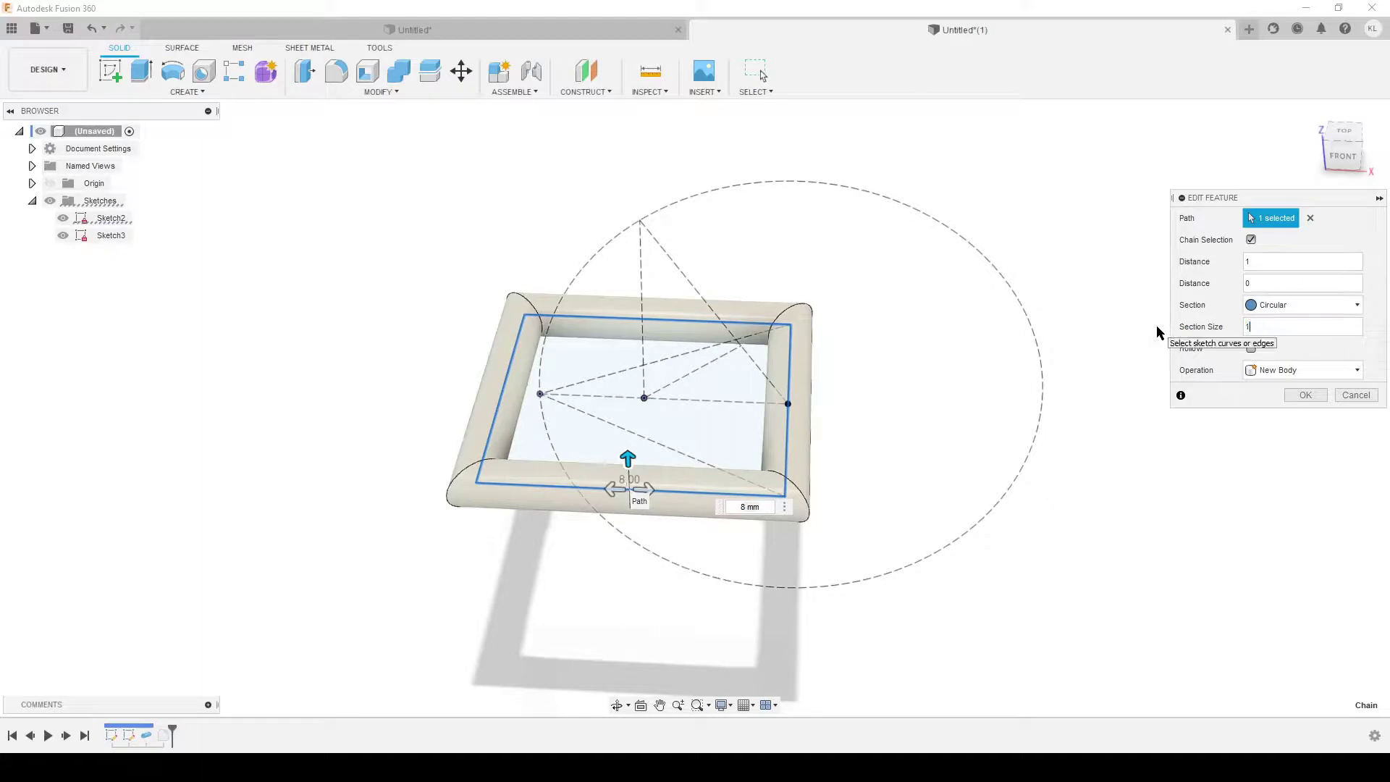
{"action": "type", "text": "0"}
{"action": "key", "text": "Return"}
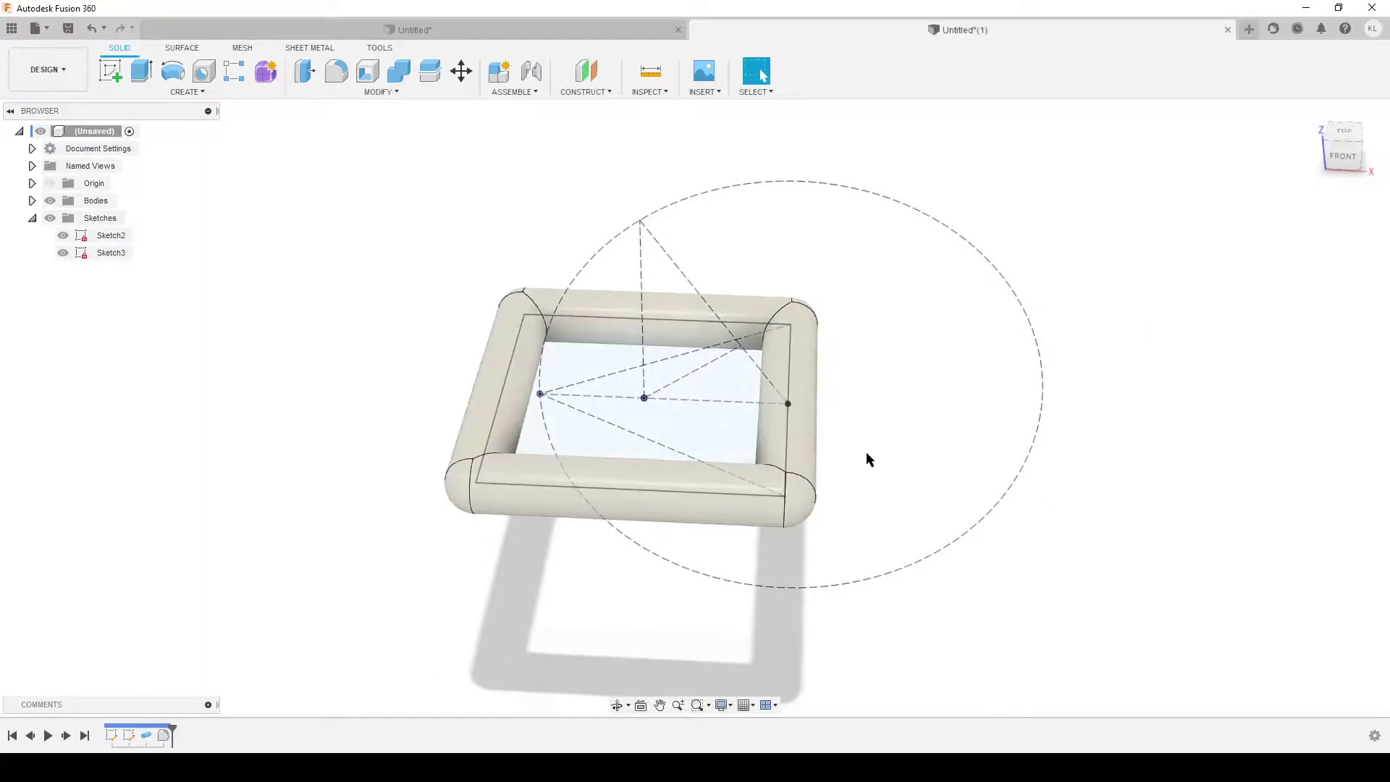
Set the pipe feature's section size to 5 mm
{"action": "double_click", "coordinate": [147, 735]}
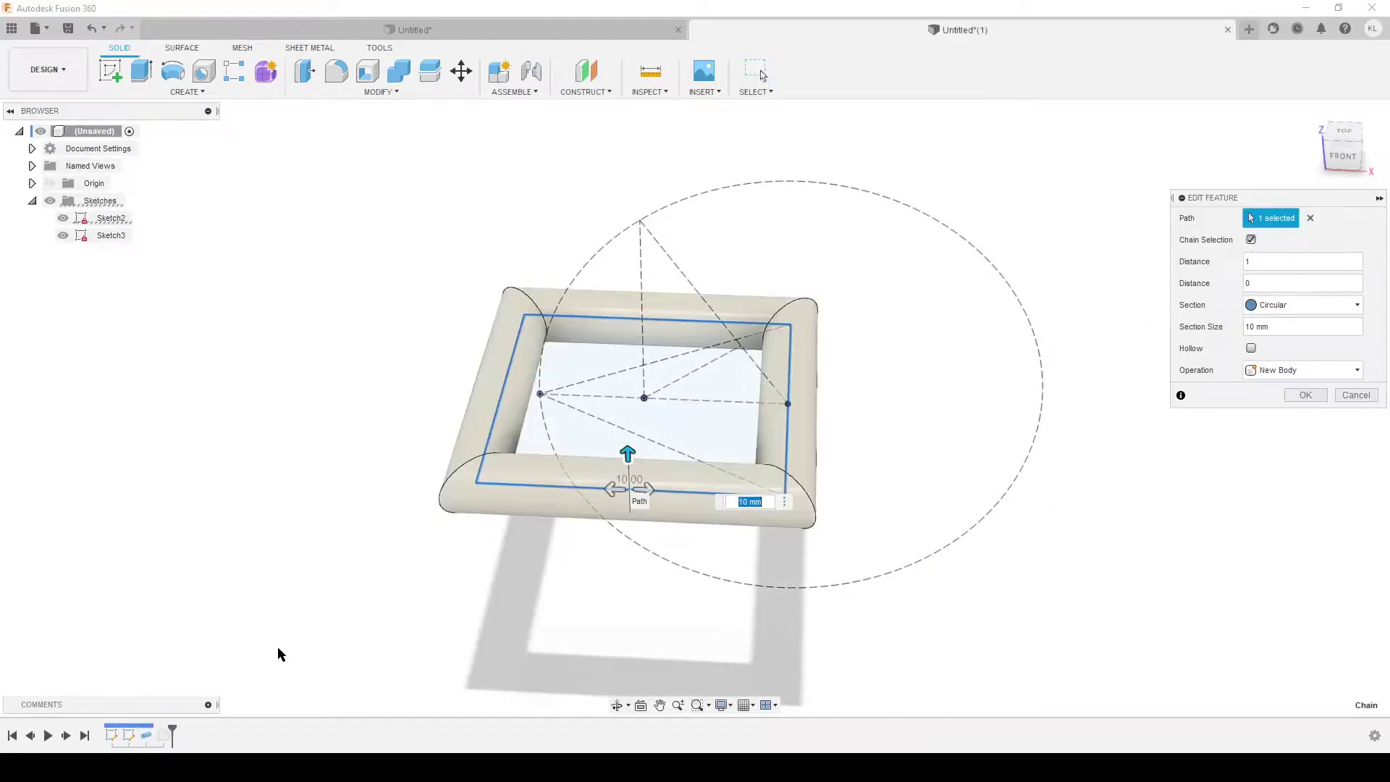
{"action": "left_click", "coordinate": [1291, 327]}
{"action": "type", "text": "5"}
{"action": "key", "text": "Return"}
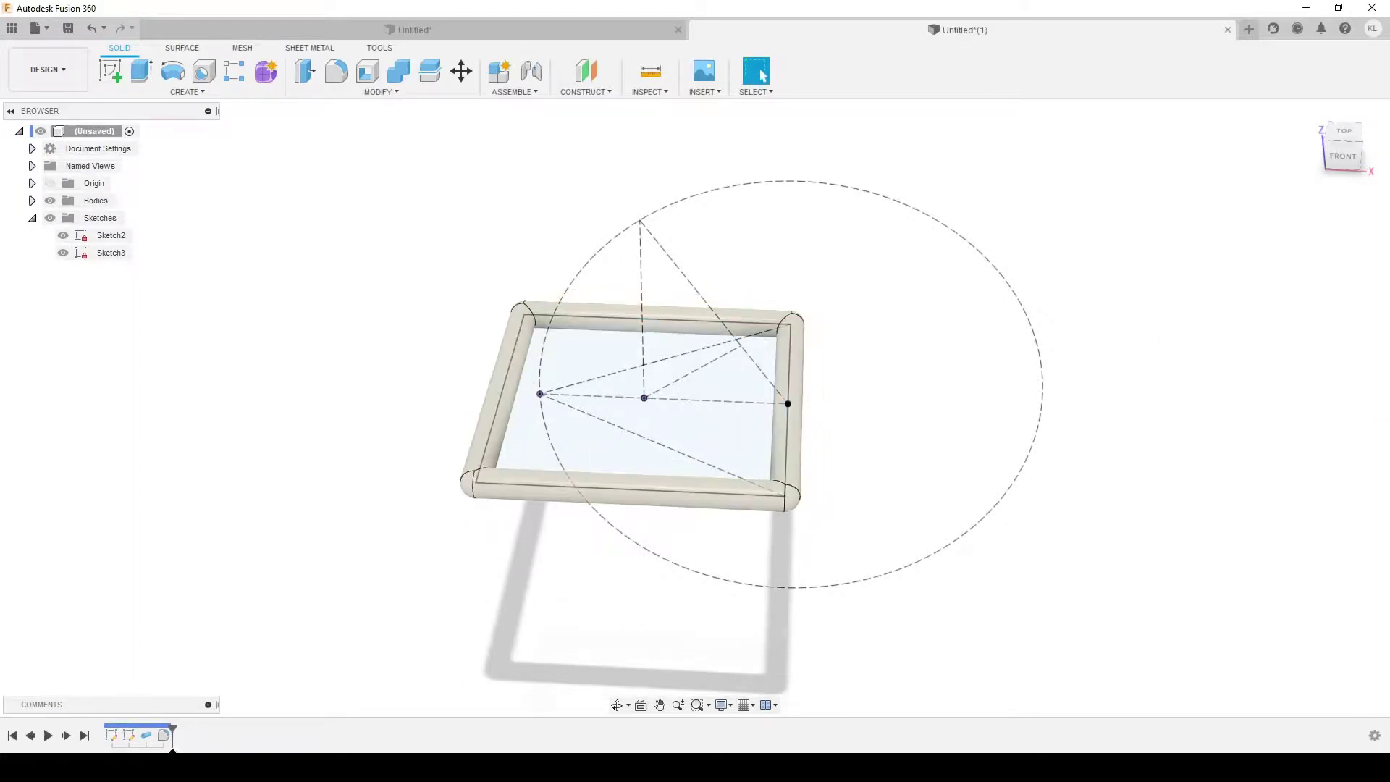
{"action": "scroll", "coordinate": [798, 507], "scroll_direction": "up", "scroll_amount": 3}
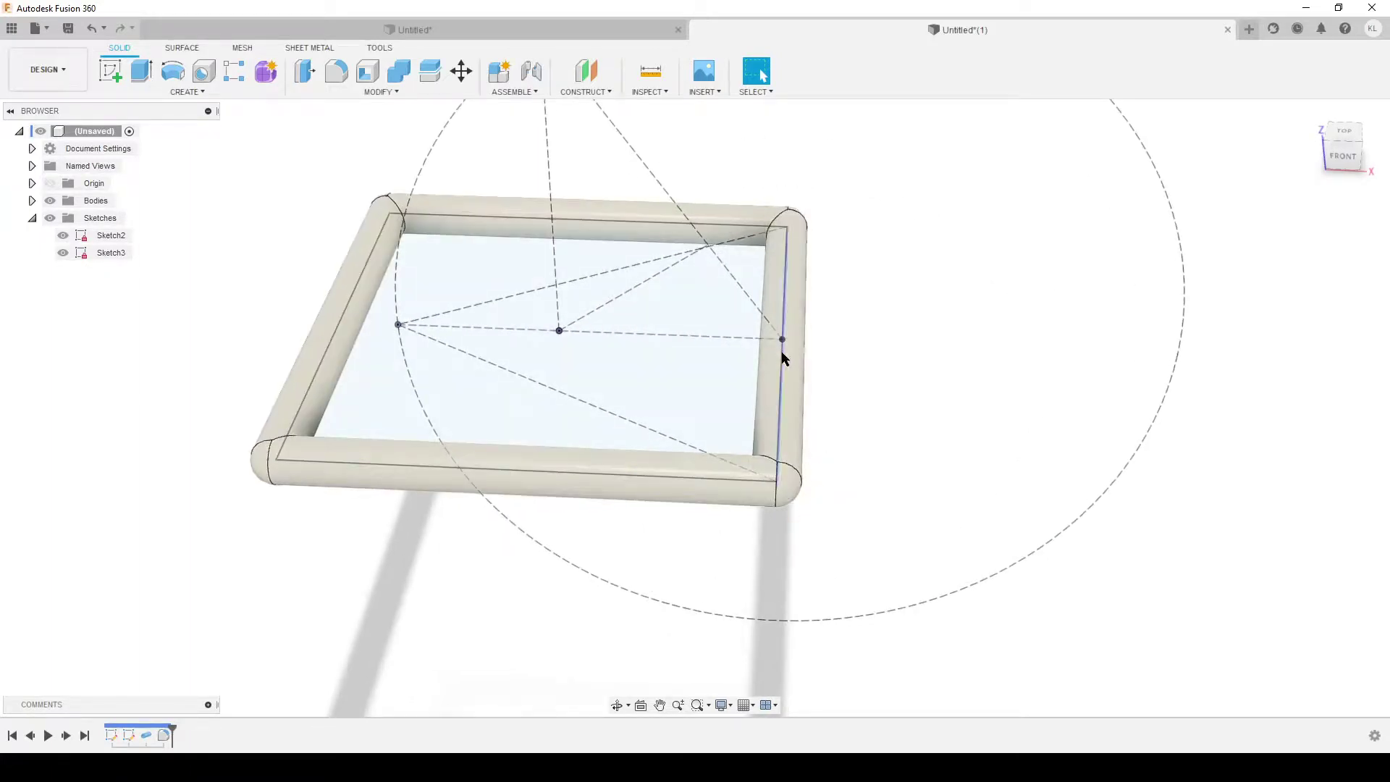
{"action": "scroll", "coordinate": [790, 318], "scroll_direction": "down", "scroll_amount": 2}
{"action": "scroll", "coordinate": [314, 562], "scroll_direction": "down", "scroll_amount": 3}
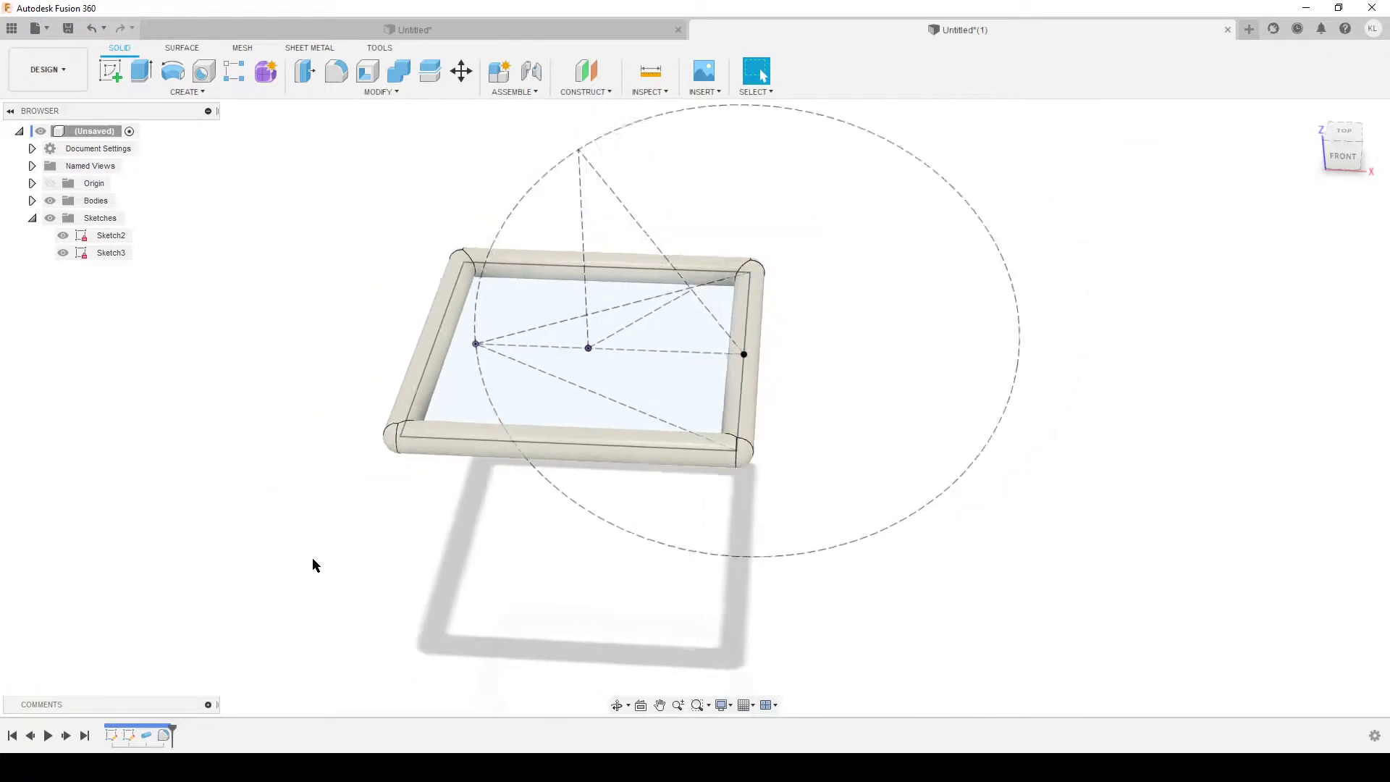
Circular-pattern the pipe frame body with full spacing and quantity 3 about the construction line from the square's centre to the slanted line
{"action": "middle_click_drag", "start_coordinate": [720, 551], "coordinate": [822, 553]}
{"action": "type", "text": "scir"}
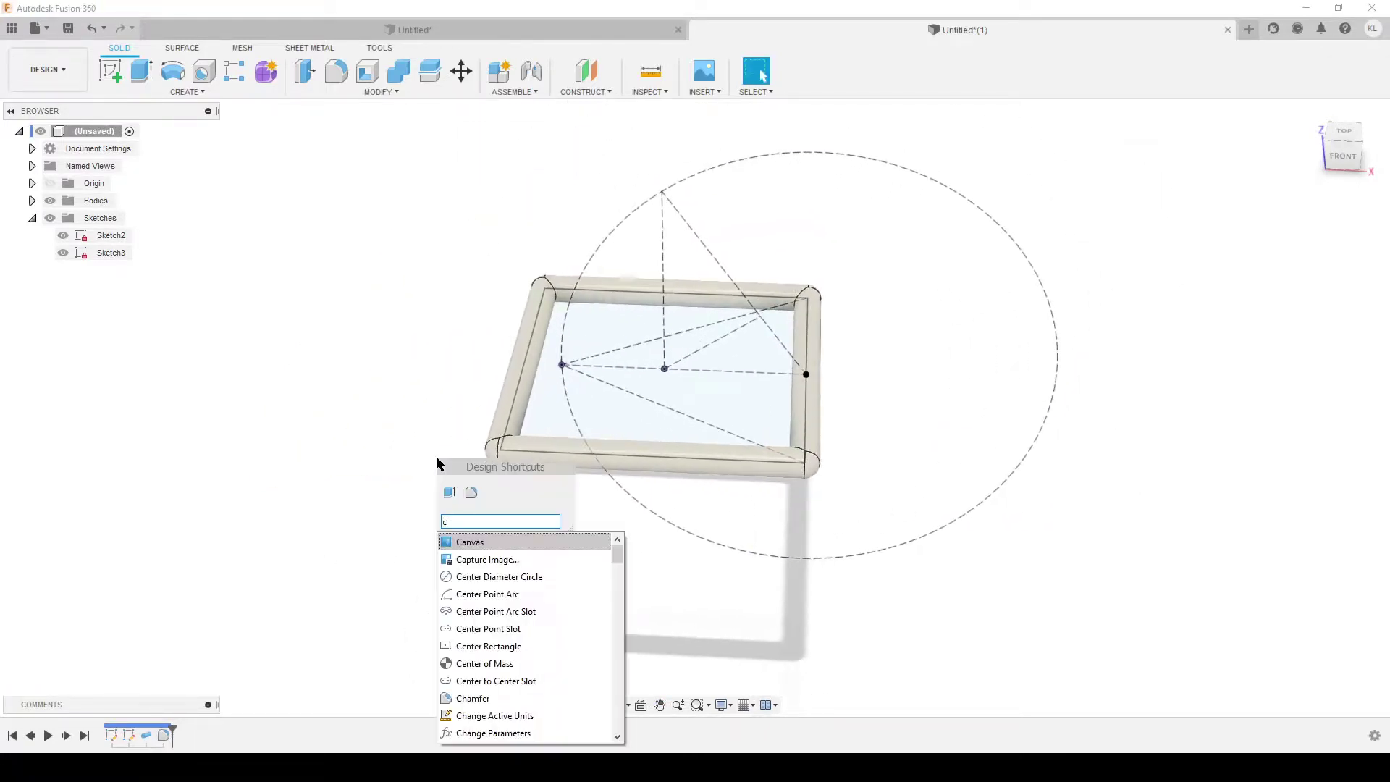
{"action": "left_click", "coordinate": [513, 578]}
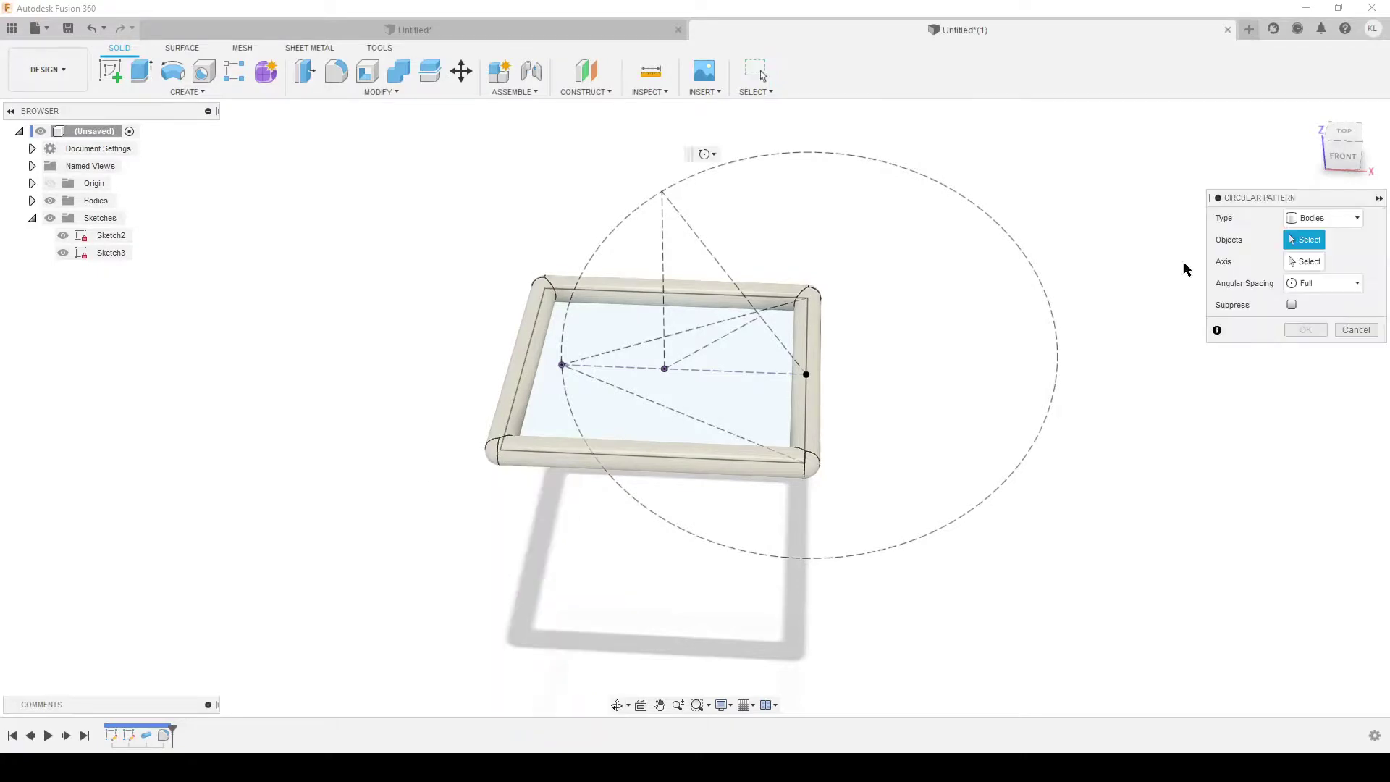
{"action": "left_click", "coordinate": [769, 470]}
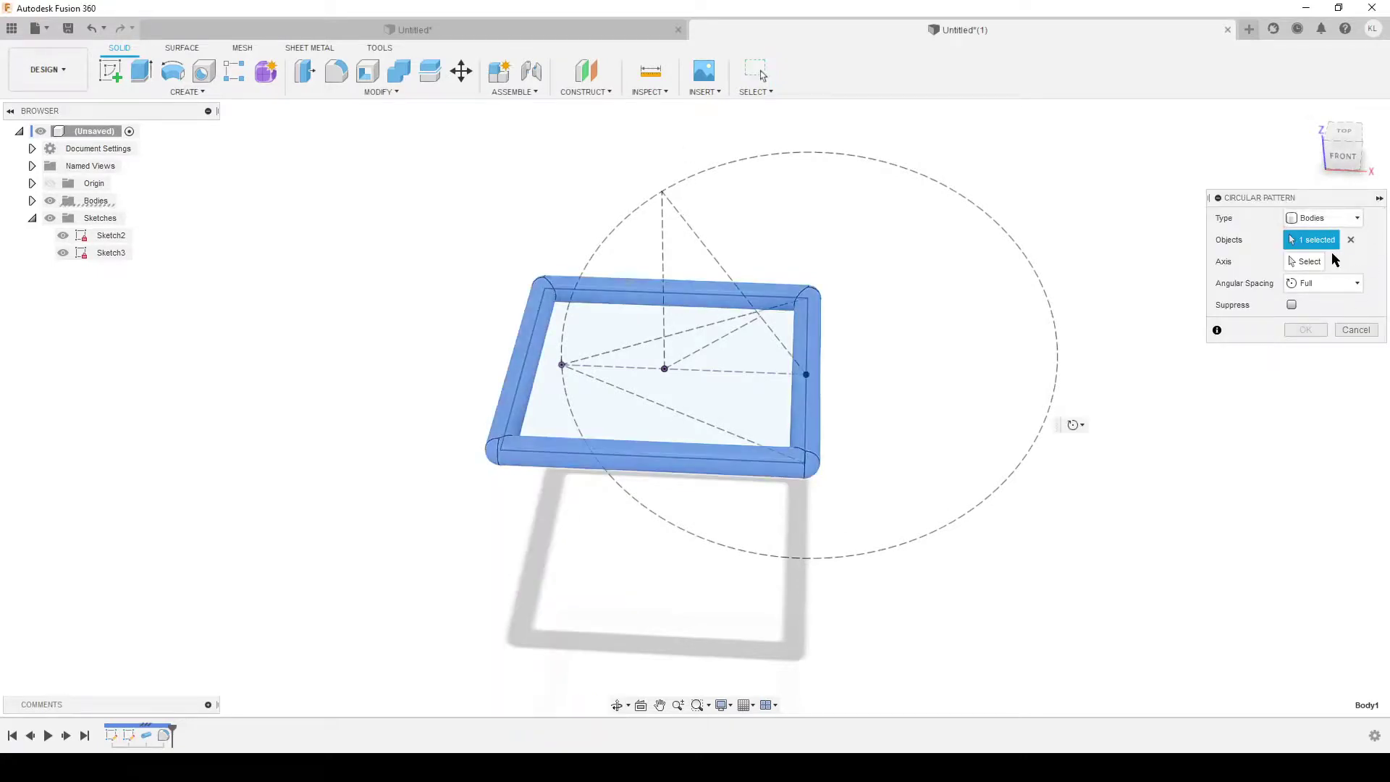
{"action": "middle_click_drag", "start_coordinate": [871, 372], "coordinate": [824, 378], "text": "shift"}
{"action": "scroll", "coordinate": [824, 378], "scroll_direction": "up", "scroll_amount": 2}
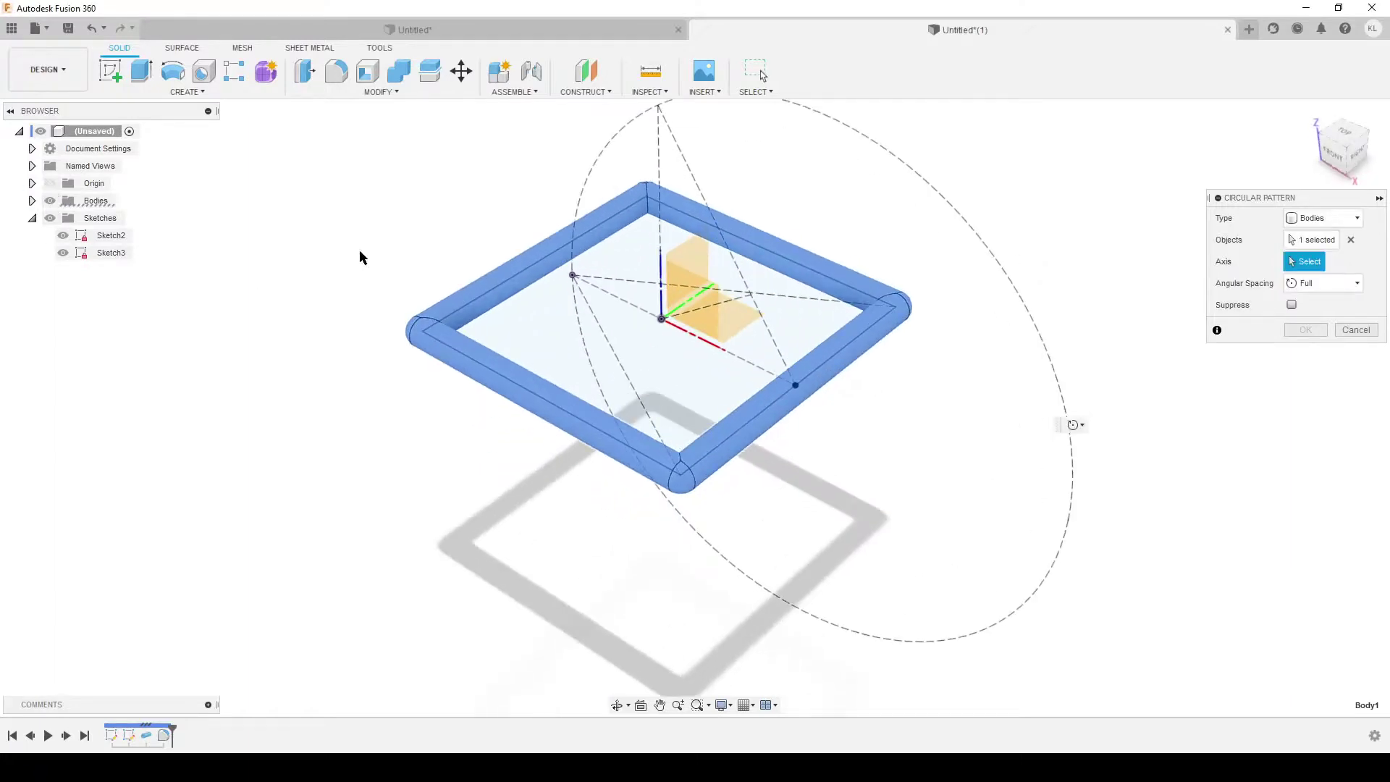
{"action": "scroll", "coordinate": [760, 355], "scroll_direction": "up", "scroll_amount": 3}
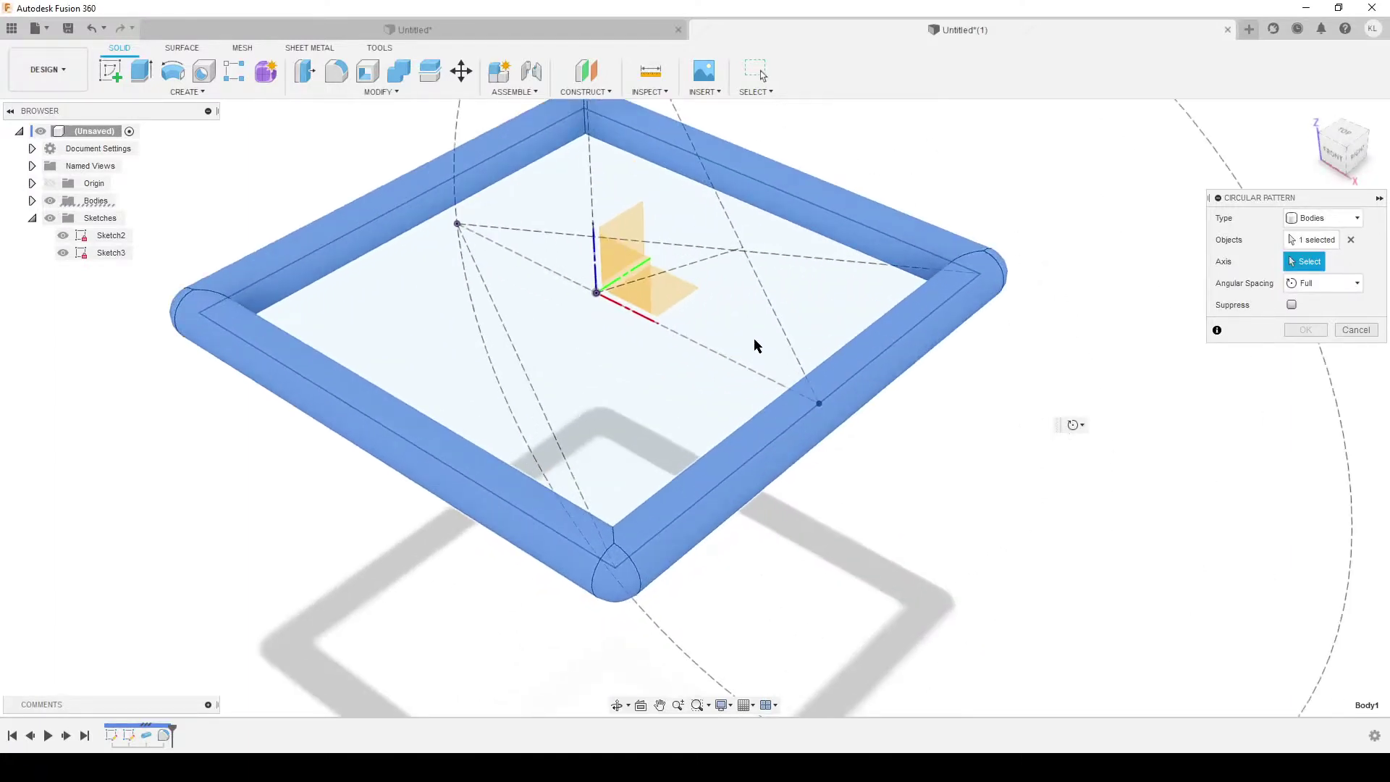
{"action": "left_click", "coordinate": [706, 269]}
{"action": "middle_click_drag", "start_coordinate": [706, 269], "coordinate": [753, 410], "text": "shift"}
{"action": "scroll", "coordinate": [753, 409], "scroll_direction": "down", "scroll_amount": 3}
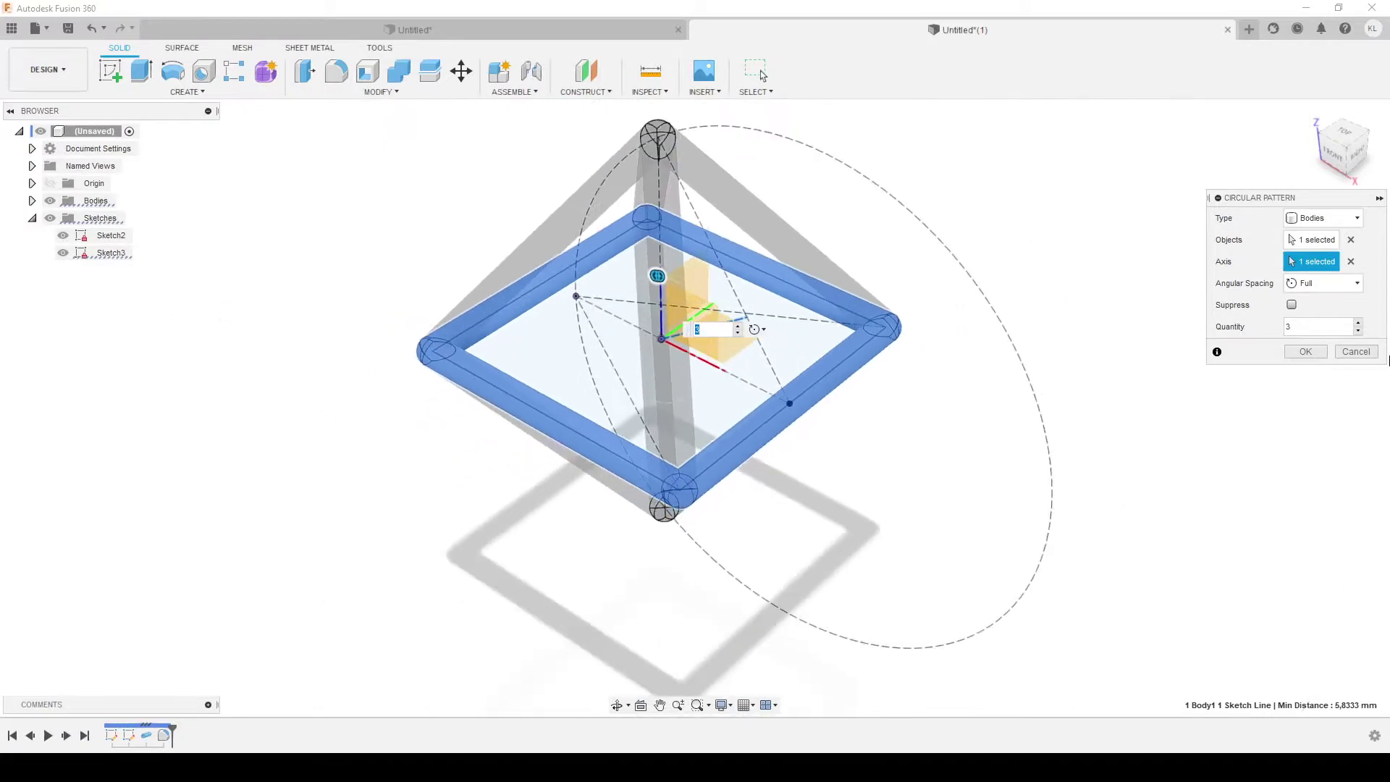
{"action": "left_click", "coordinate": [1306, 351]}
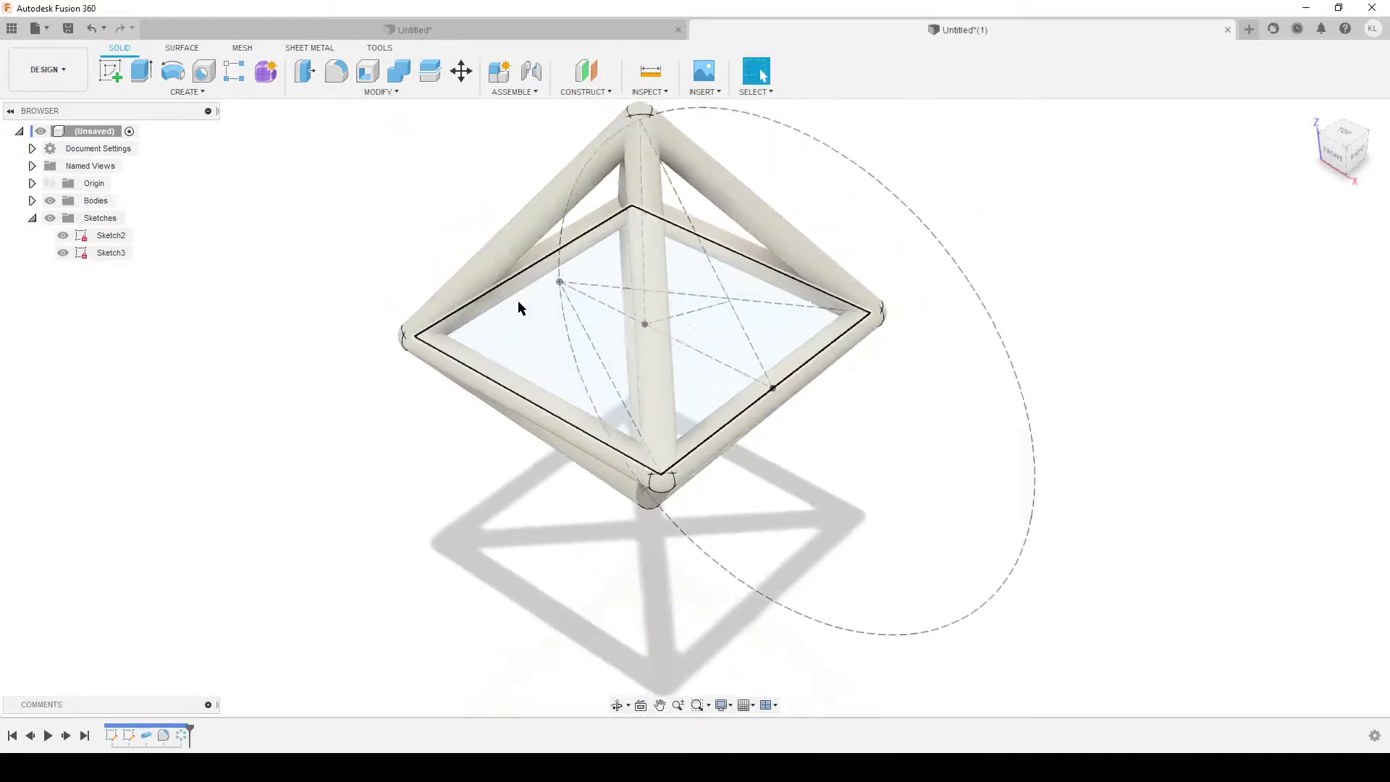
Combine the three patterned pipe frames into a single body and expand the list of bodies
{"action": "scroll", "coordinate": [519, 301], "scroll_direction": "down", "scroll_amount": 3}
{"action": "left_click_drag", "start_coordinate": [477, 241], "coordinate": [890, 515]}
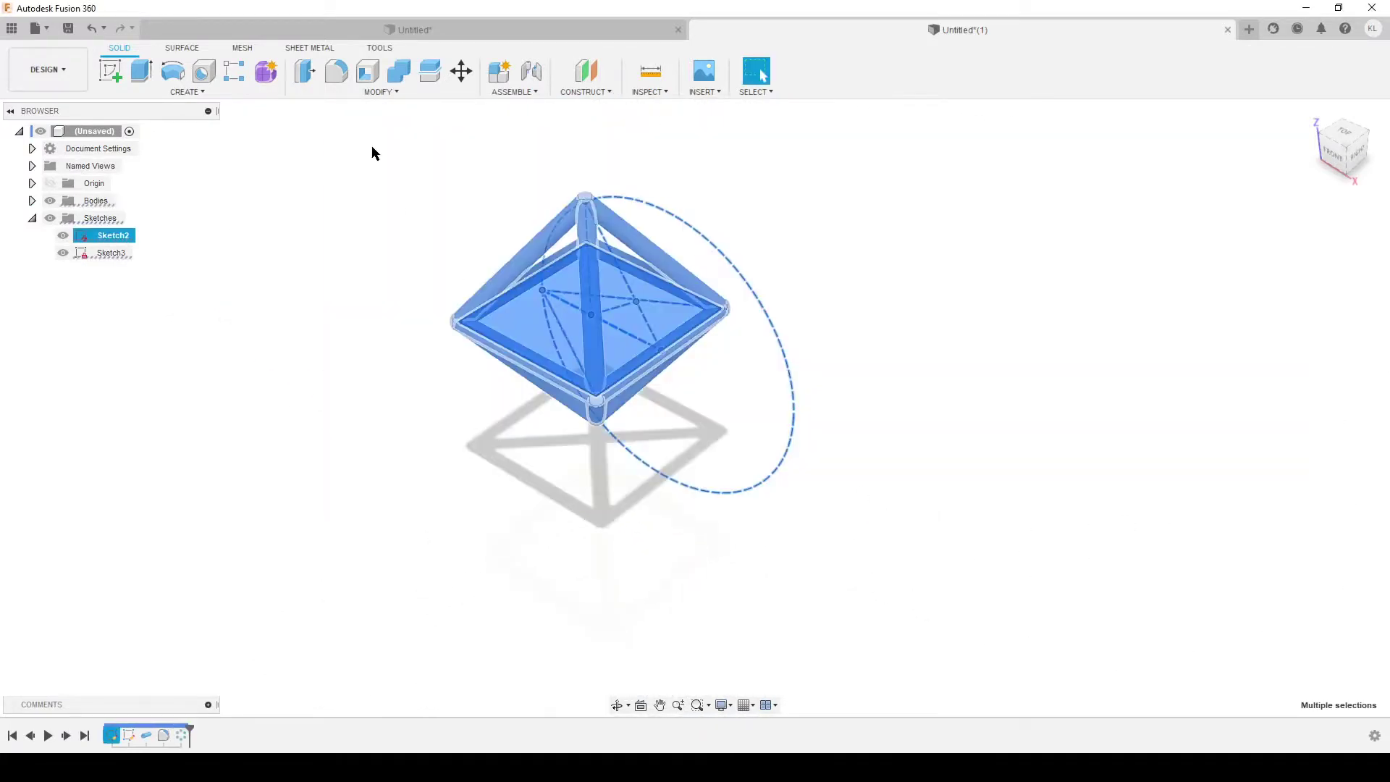
{"action": "left_click", "coordinate": [399, 70]}
{"action": "left_click", "coordinate": [1307, 335]}
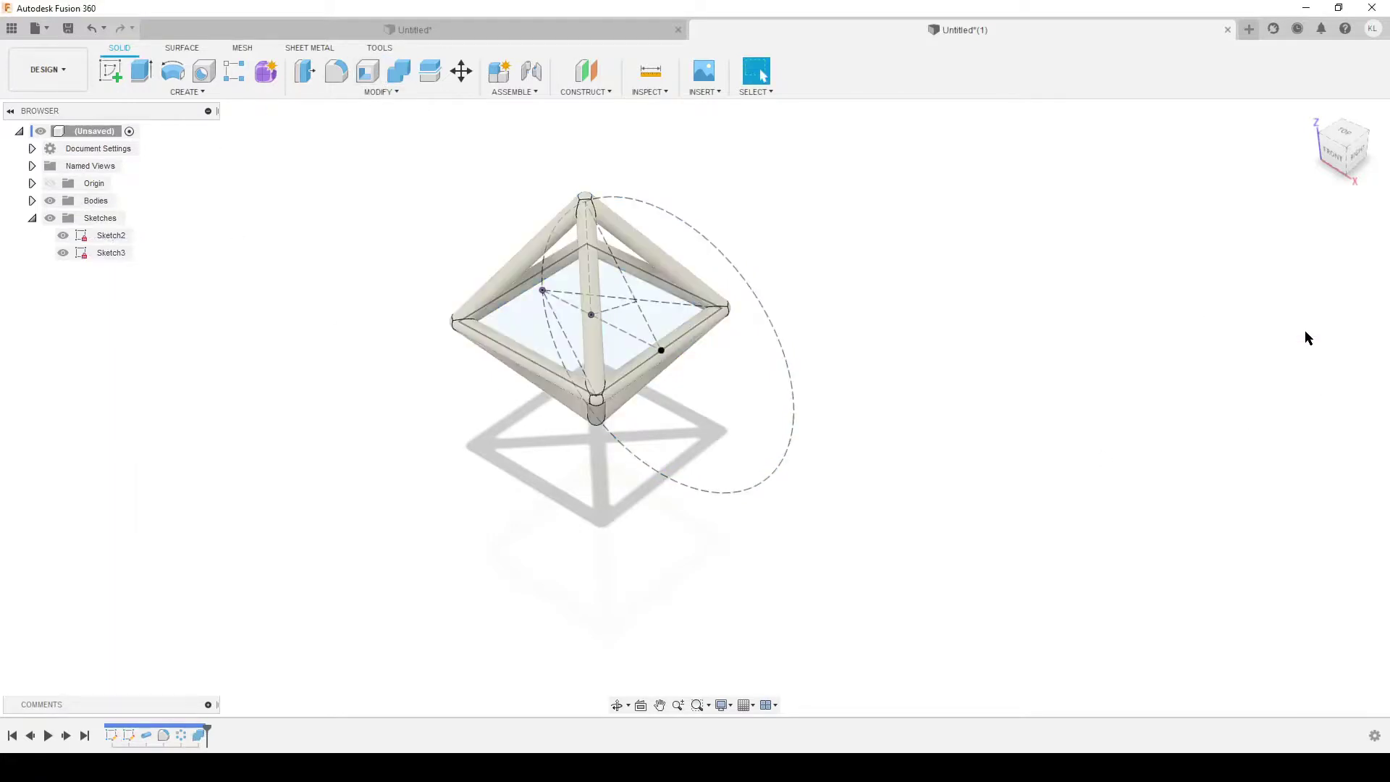
{"action": "left_click", "coordinate": [31, 201]}
{"action": "mouse_move", "coordinate": [506, 463]}
{"action": "middle_mouse_down", "text": "shift"}
{"action": "mouse_move", "coordinate": [515, 481]}
{"action": "mouse_move", "coordinate": [563, 489]}
{"action": "mouse_move", "coordinate": [577, 466]}
{"action": "mouse_move", "coordinate": [543, 393]}
{"action": "middle_mouse_up", "text": "shift"}
{"action": "scroll", "coordinate": [577, 466], "scroll_direction": "up", "scroll_amount": 5}
{"action": "scroll", "coordinate": [543, 392], "scroll_direction": "down", "scroll_amount": 1}
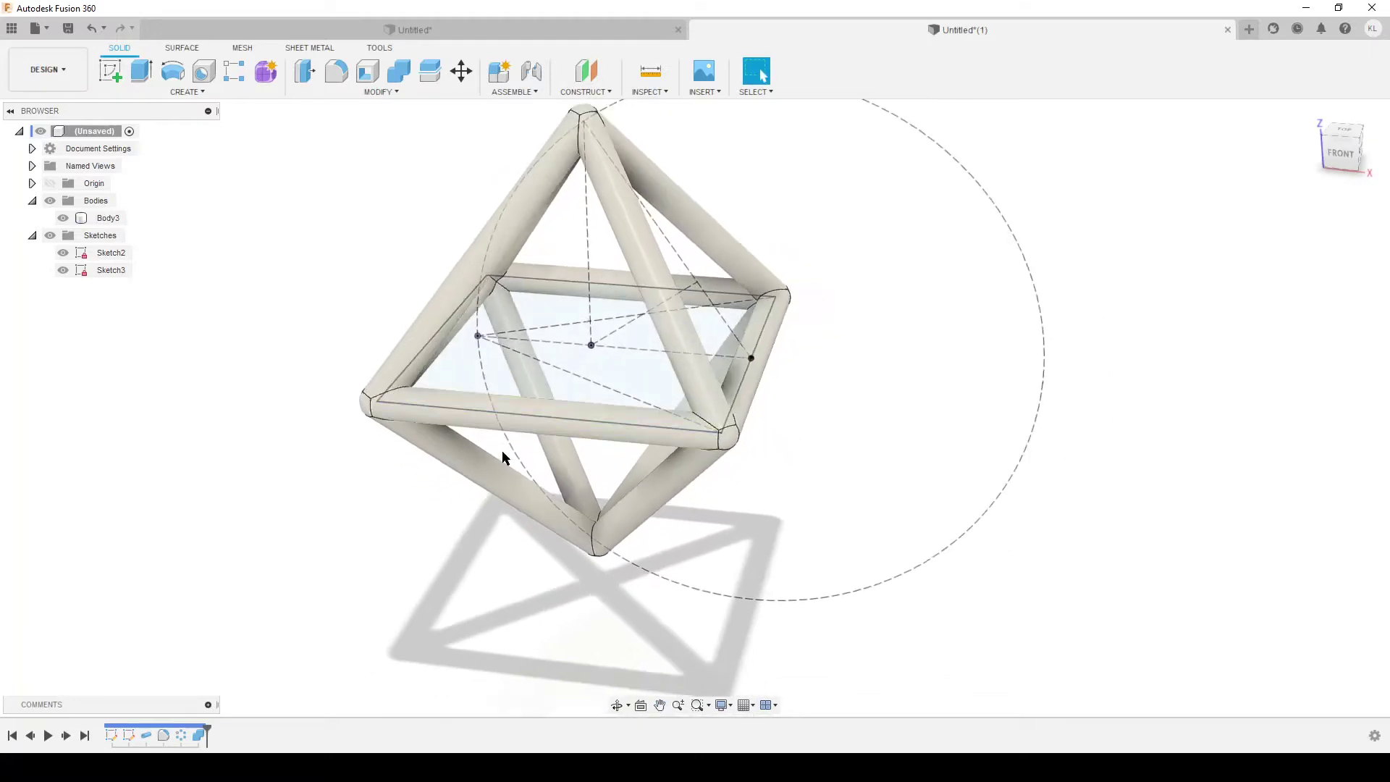
Show the dimensions of the square's sketch, Sketch2, in the model view
{"action": "right_click", "coordinate": [101, 255]}
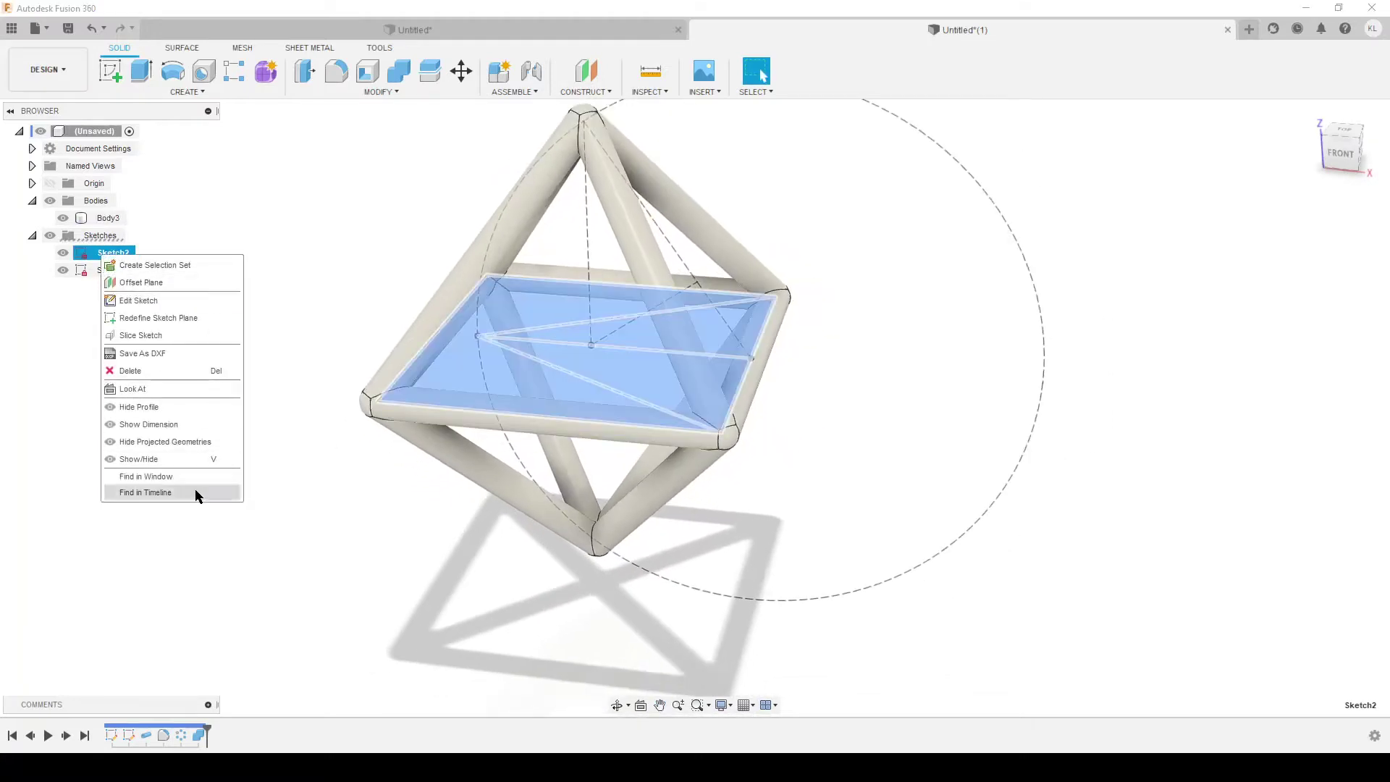
{"action": "left_click", "coordinate": [168, 431]}
{"action": "middle_click_drag", "start_coordinate": [346, 458], "coordinate": [362, 520], "text": "shift"}
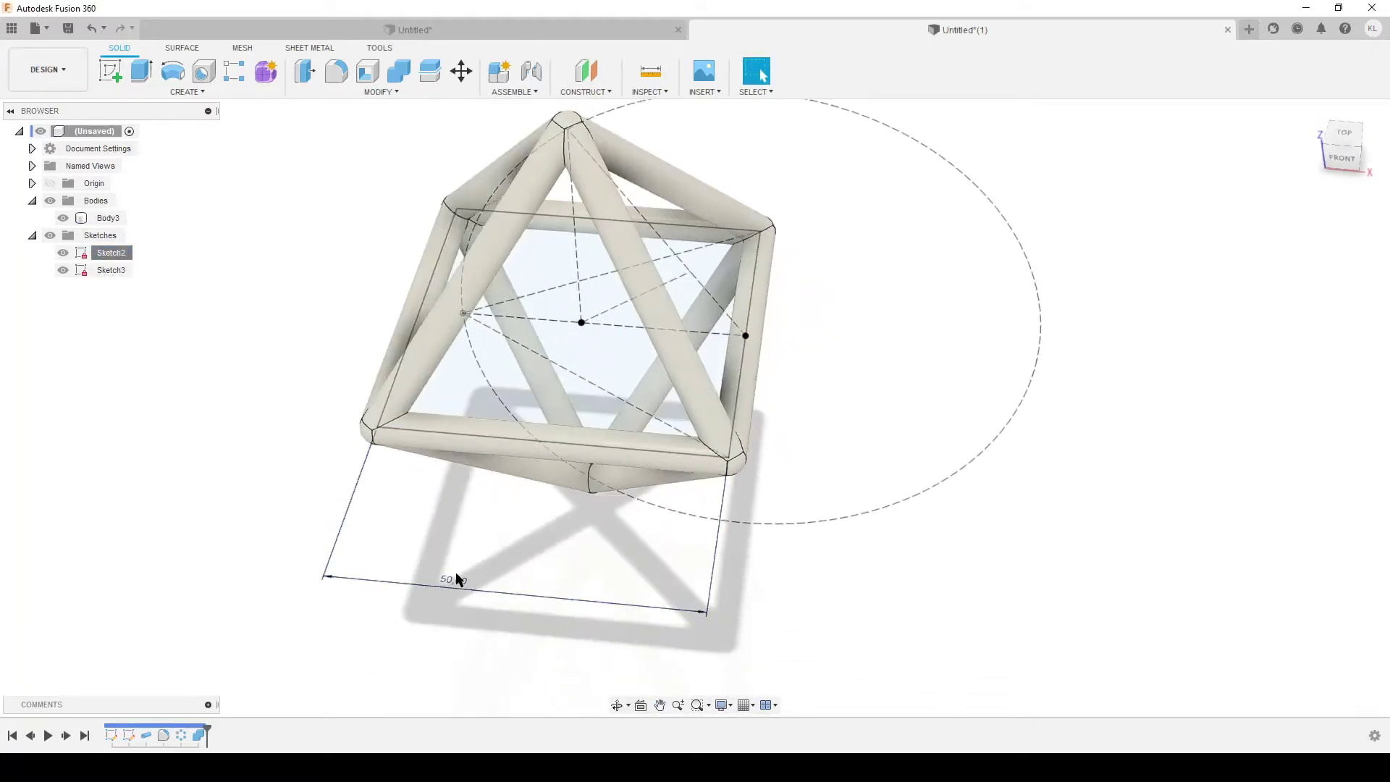
Set the square's side length to 80 mm
{"action": "double_click", "coordinate": [452, 581]}
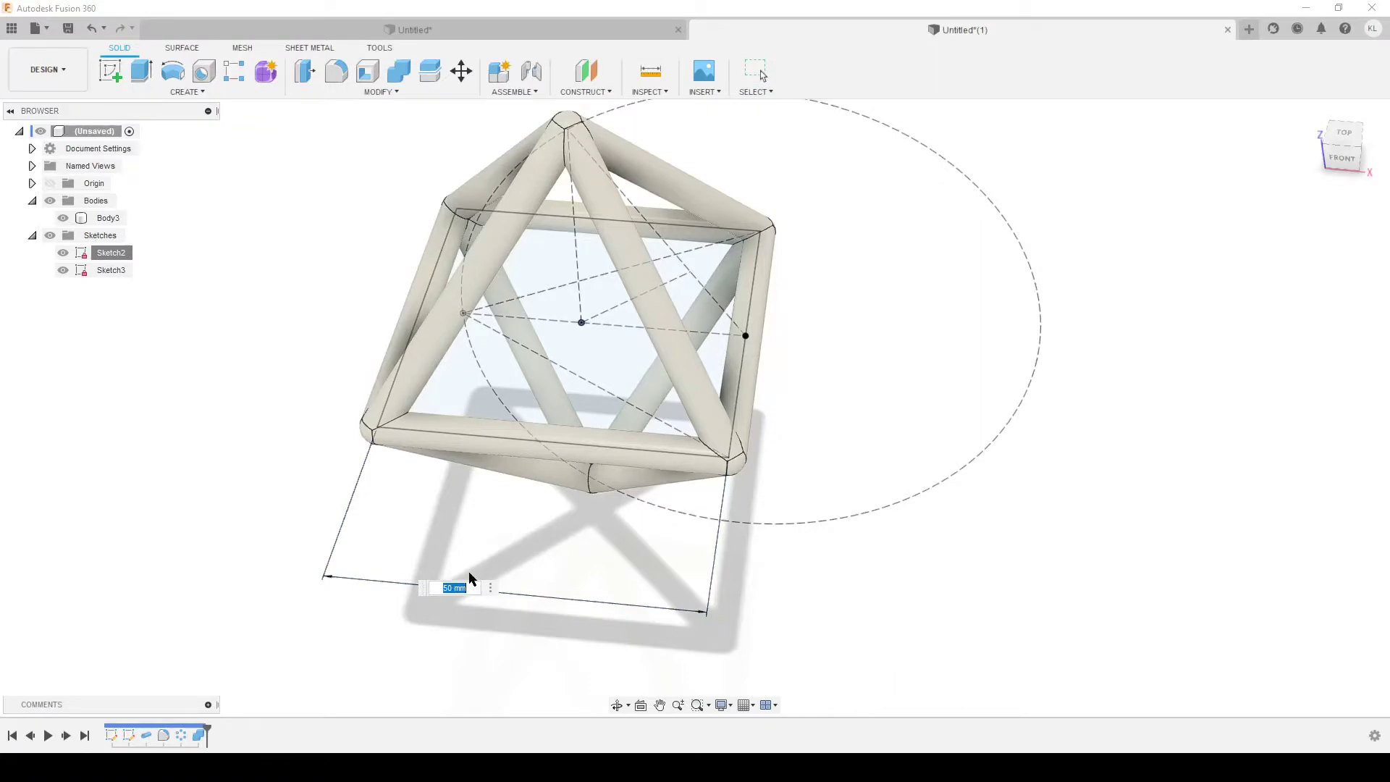
{"action": "type", "text": "80"}
{"action": "key", "text": "Return"}
{"action": "scroll", "coordinate": [497, 543], "scroll_direction": "down", "scroll_amount": 3}
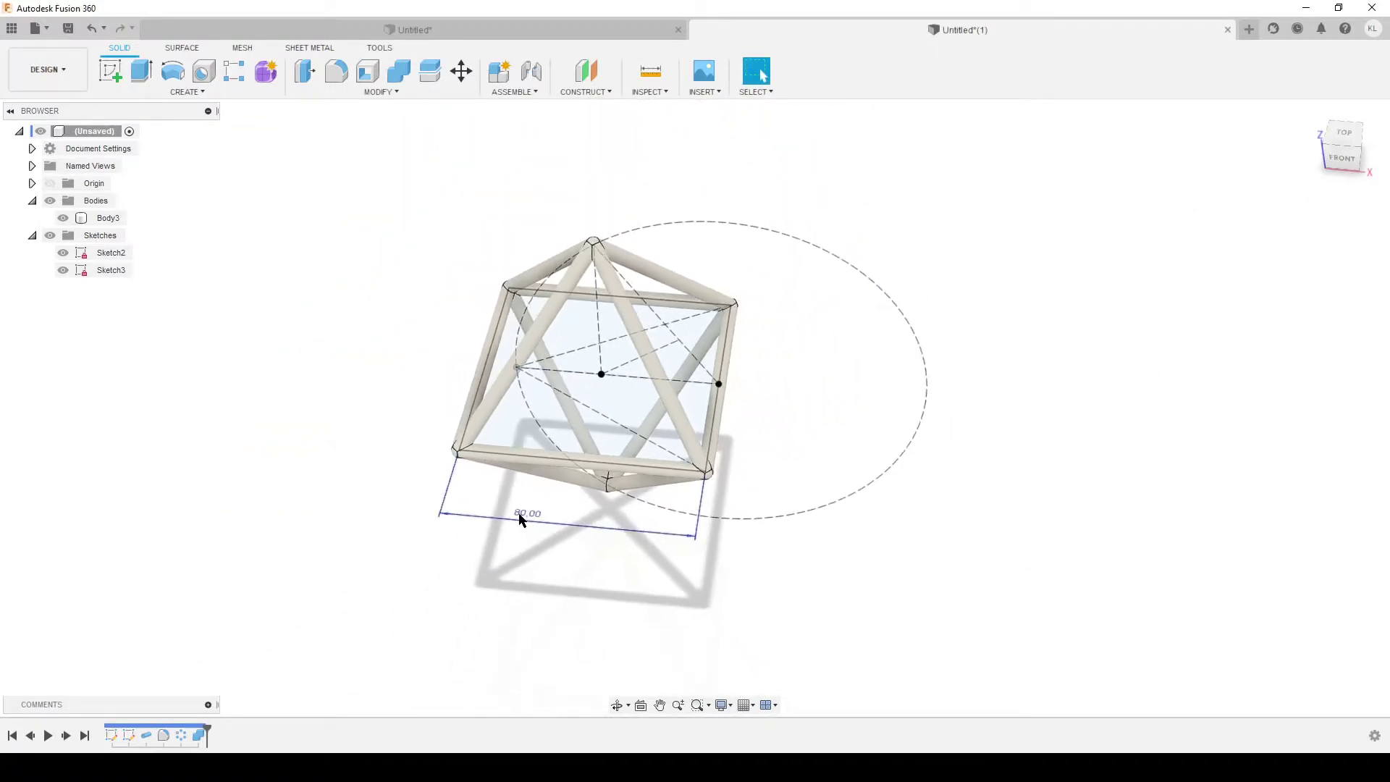
Set the square's side length to 40 mm
{"action": "double_click", "coordinate": [520, 515]}
{"action": "type", "text": "40"}
{"action": "key", "text": "Return"}
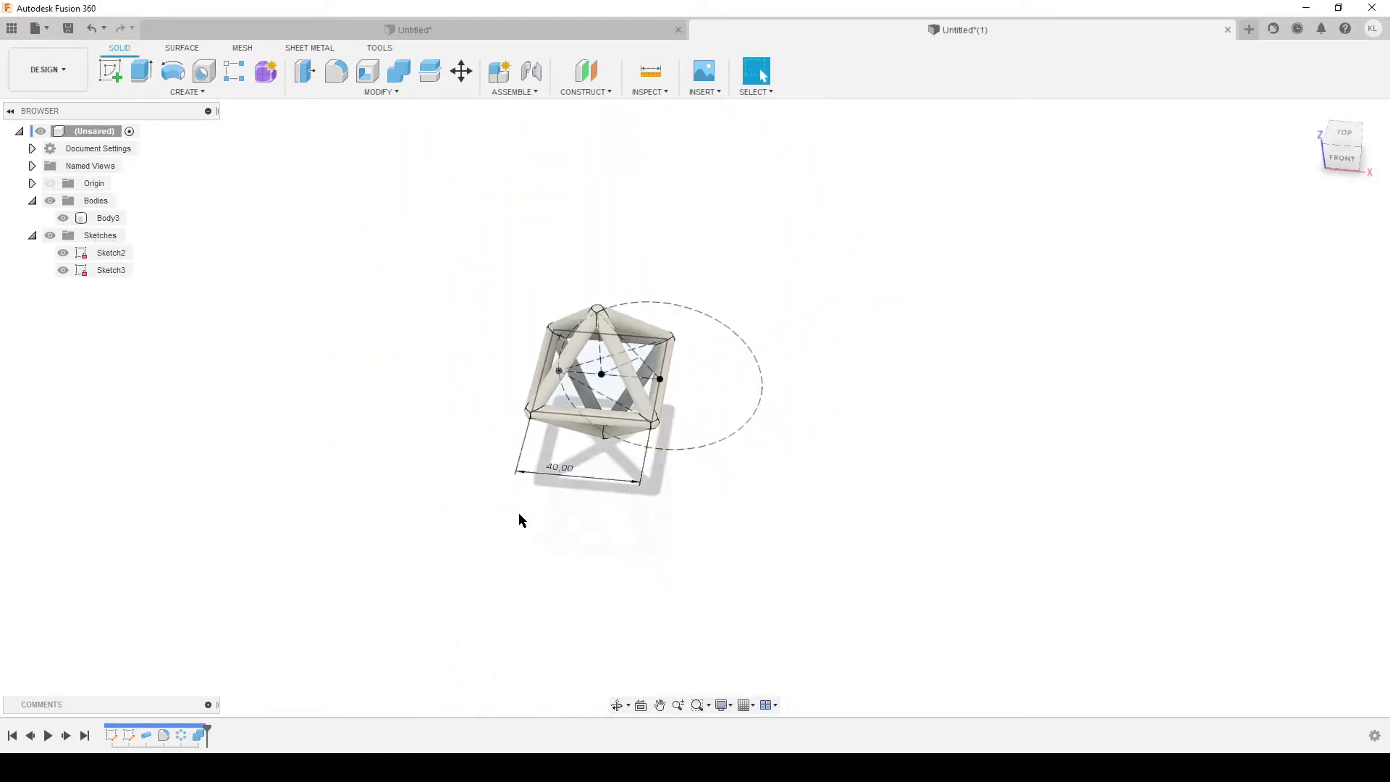
{"action": "scroll", "coordinate": [543, 432], "scroll_direction": "up", "scroll_amount": 2}
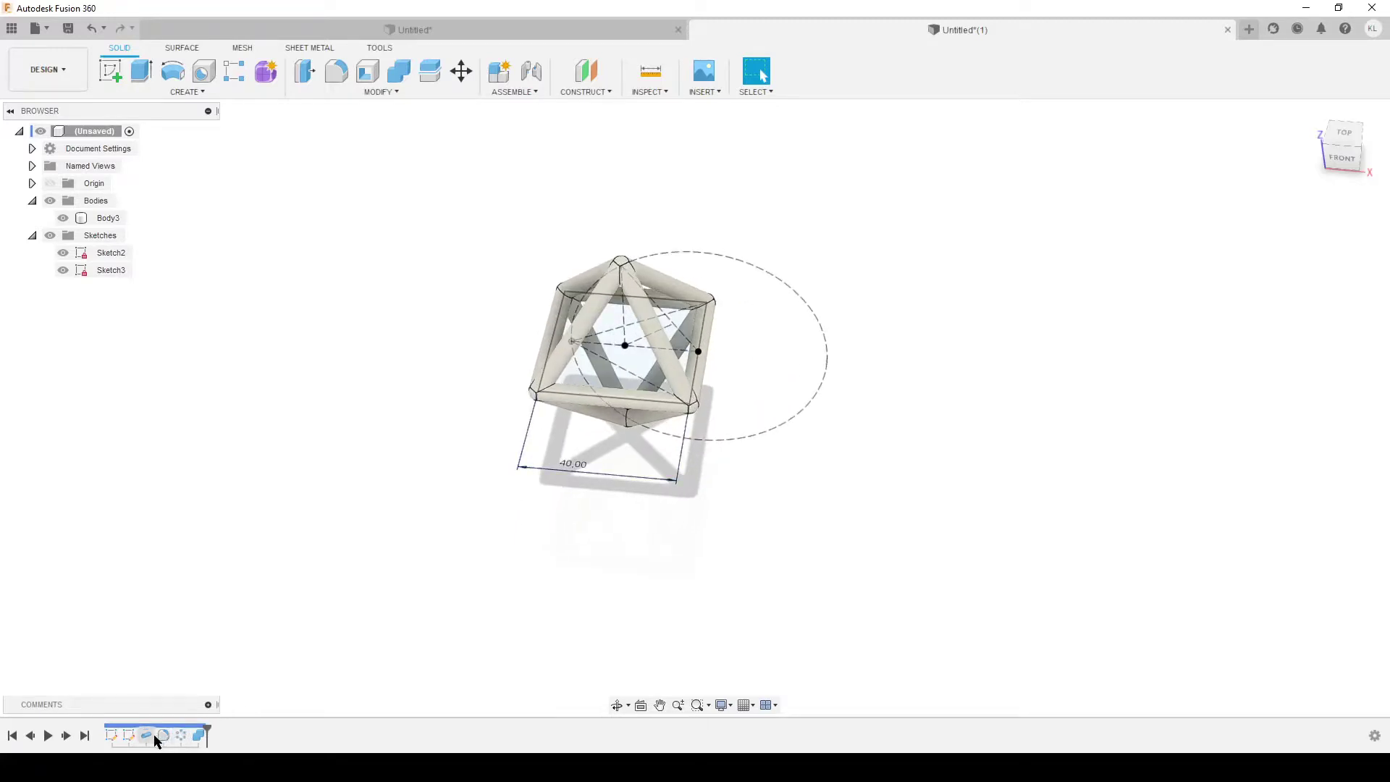
Change the favorite pipe section size parameter, diam, to 8 mm in the design parameters
{"action": "left_click", "coordinate": [383, 91]}
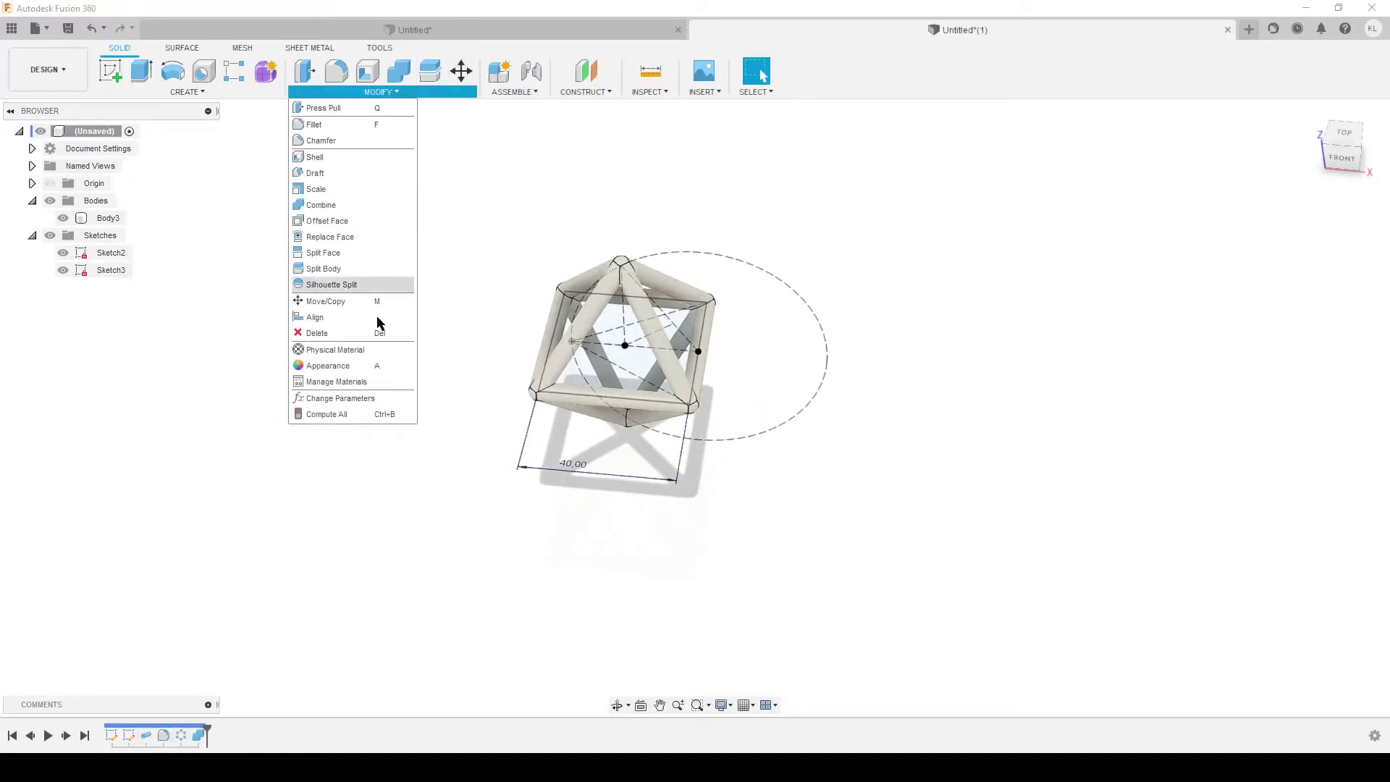
{"action": "left_click", "coordinate": [355, 397]}
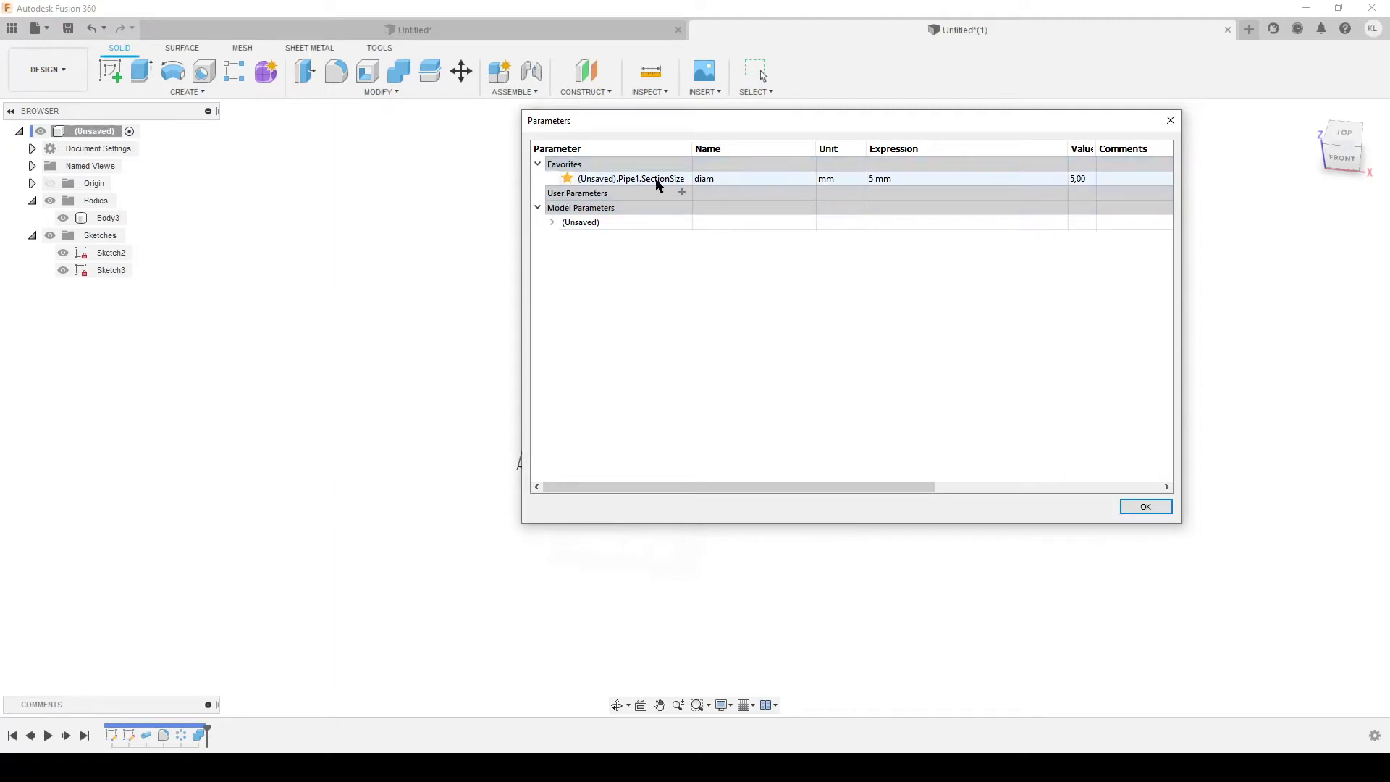
{"action": "left_click", "coordinate": [900, 179]}
{"action": "type", "text": "8"}
{"action": "key", "text": "Return"}
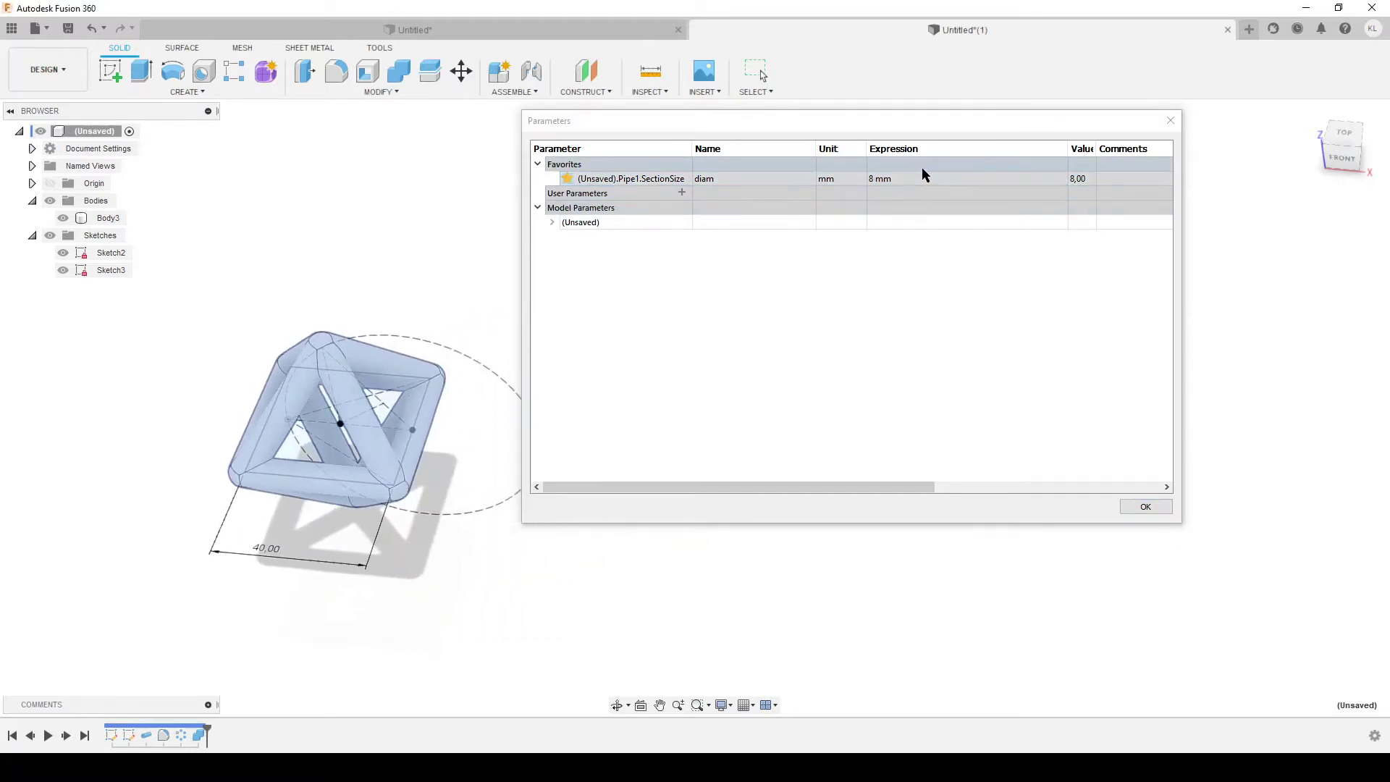
Set the diam parameter to 4 mm and close the design parameters
{"action": "left_click", "coordinate": [900, 180]}
{"action": "type", "text": "4"}
{"action": "key", "text": "Return"}
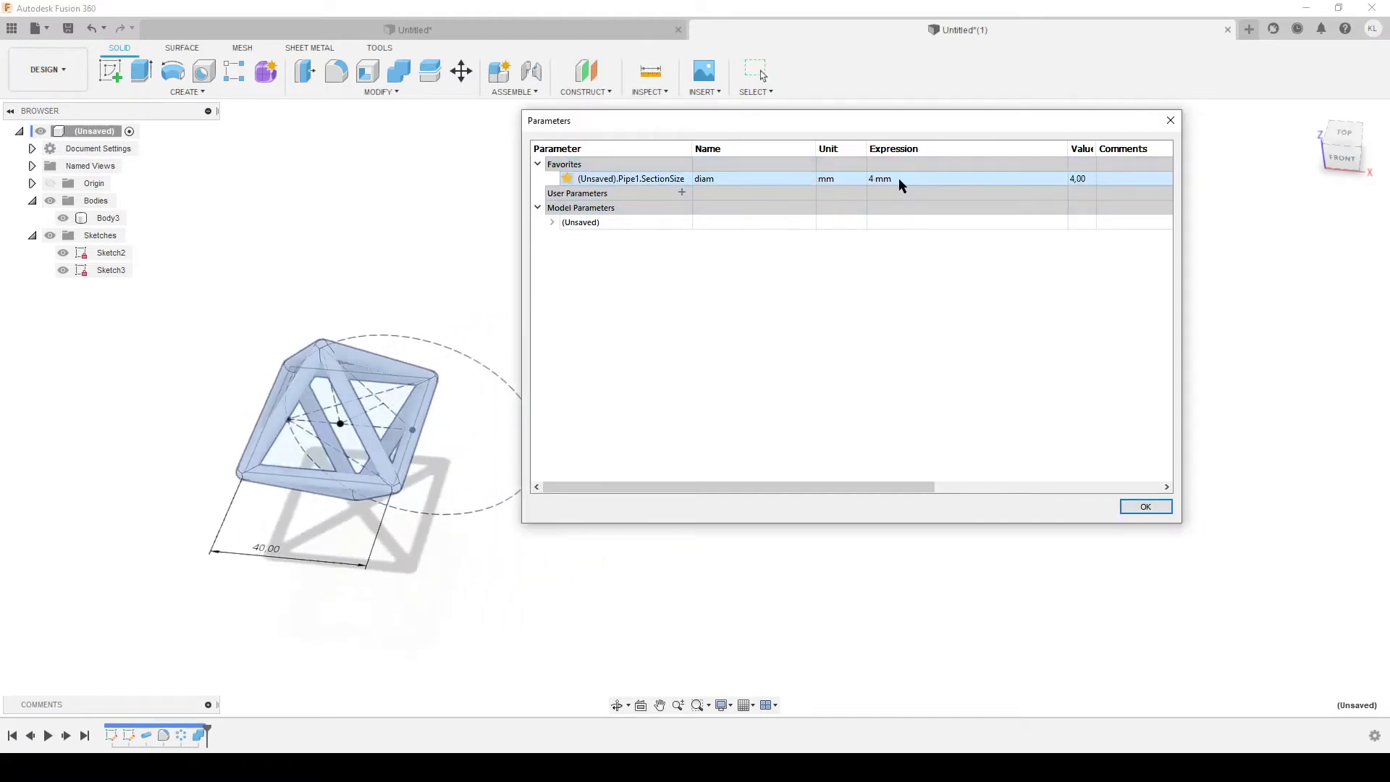
{"action": "left_click", "coordinate": [1145, 506]}
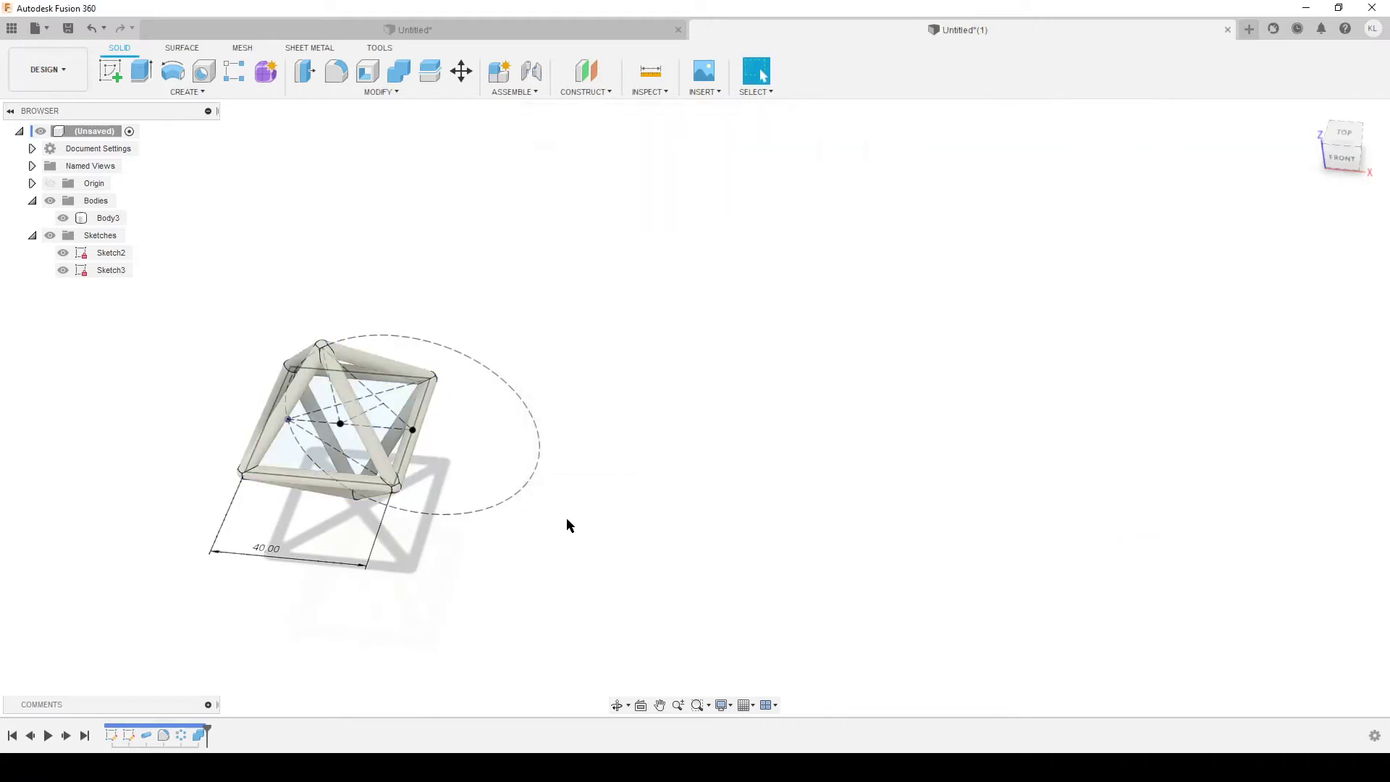
{"action": "middle_click_drag", "start_coordinate": [568, 524], "coordinate": [808, 519]}
{"action": "scroll", "coordinate": [776, 512], "scroll_direction": "up", "scroll_amount": 3}
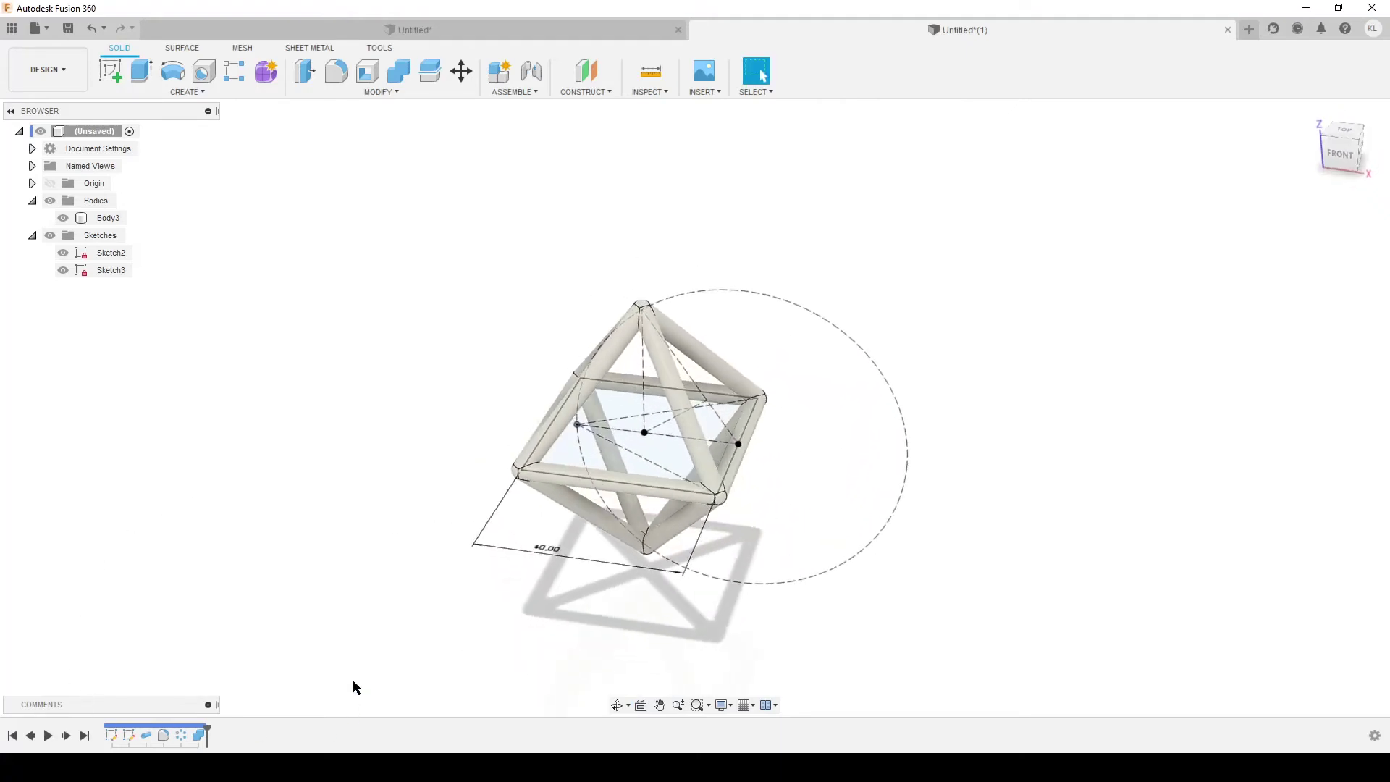